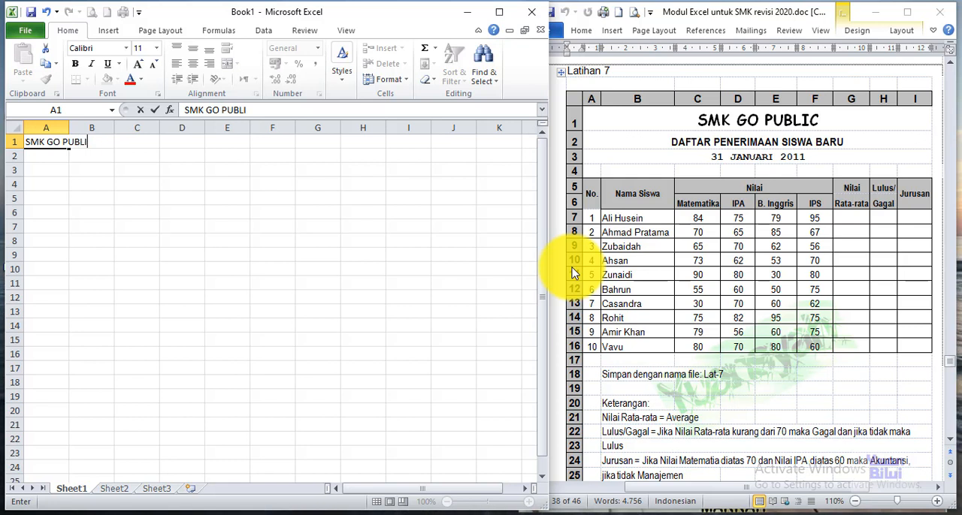
Step: Complete the sheet heading with SMK GO PUBLIC in A1, DAFTAR PENERIMAAN SISWA BARU in A2 and the date 31 JANUARI 2011 in A3
key("Return")
type("DAFTAR PENERIMAA")
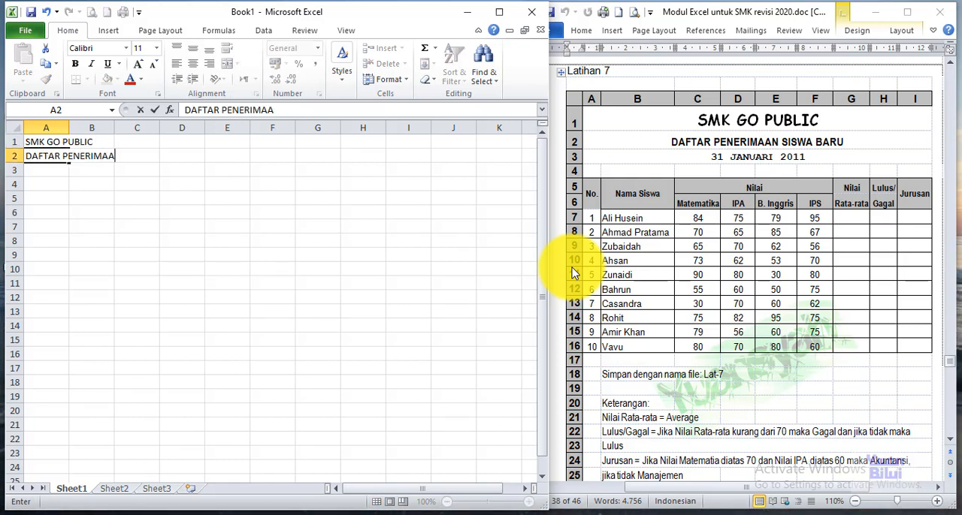
type("N SISWA BARU")
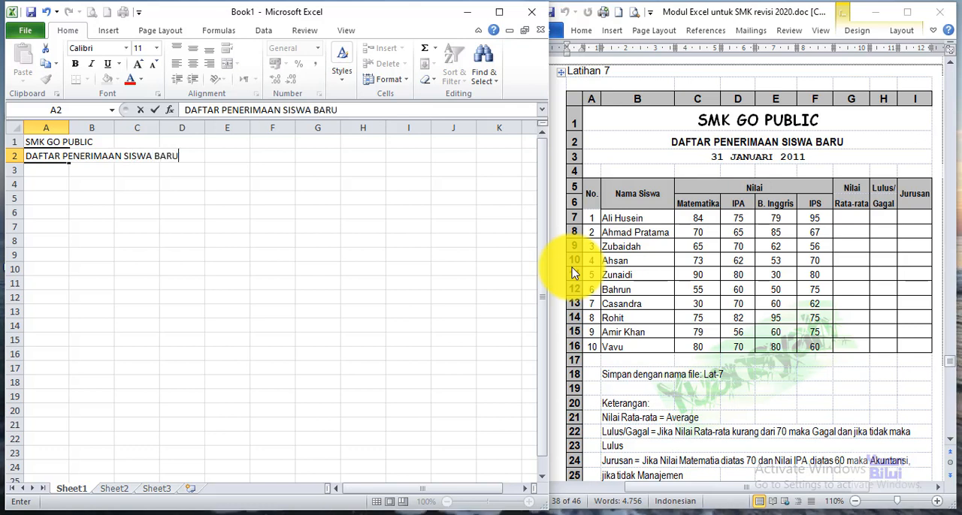
key("Return")
type("31")
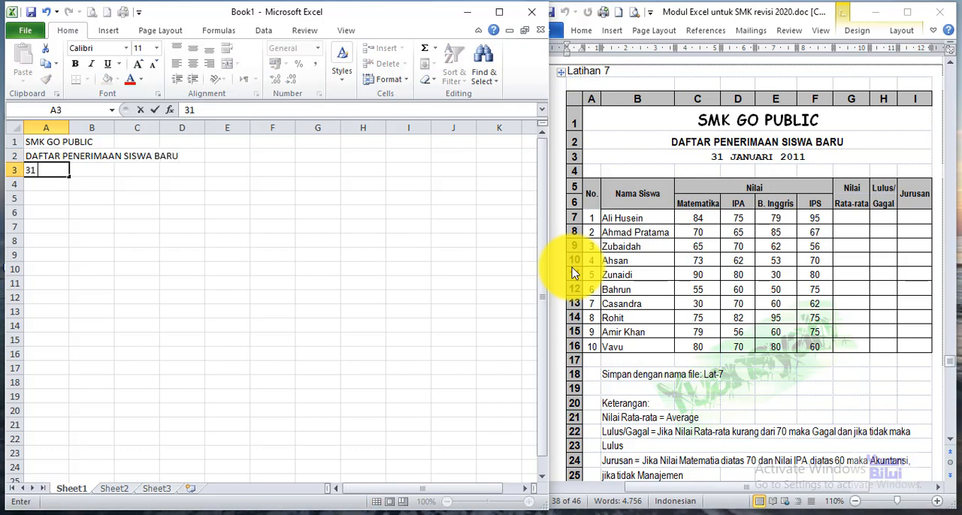
type(" JANUARI 20")
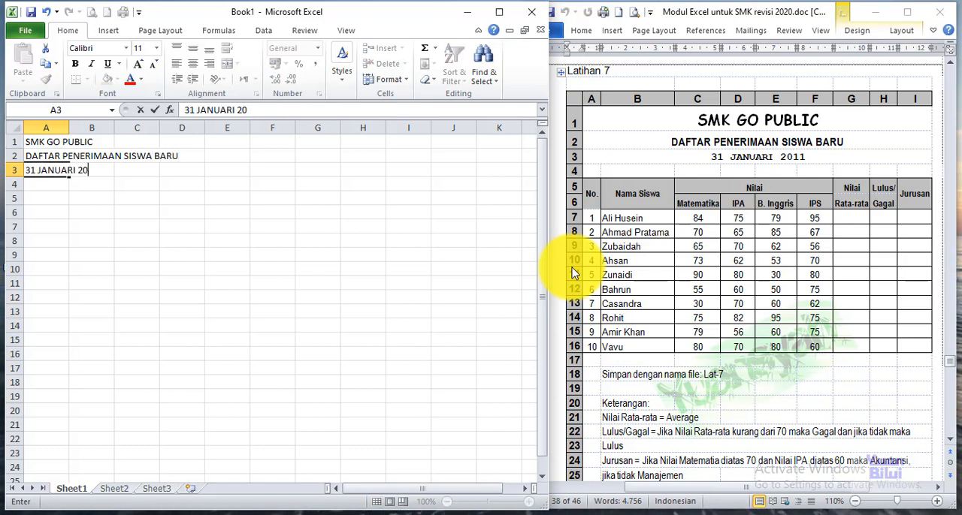
type("11")
key("Return")
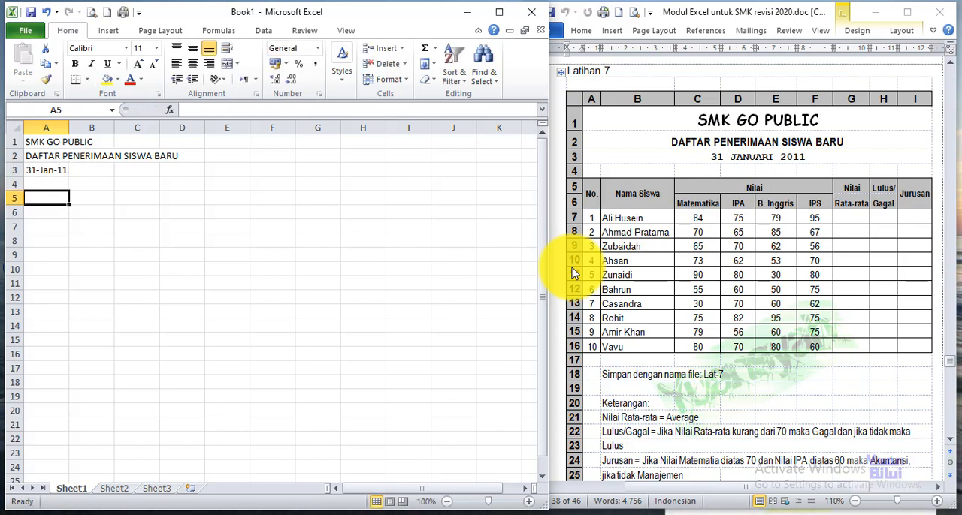
Step: Enter the column headers No. in A5 and Nama Siswa in B5
type("N")
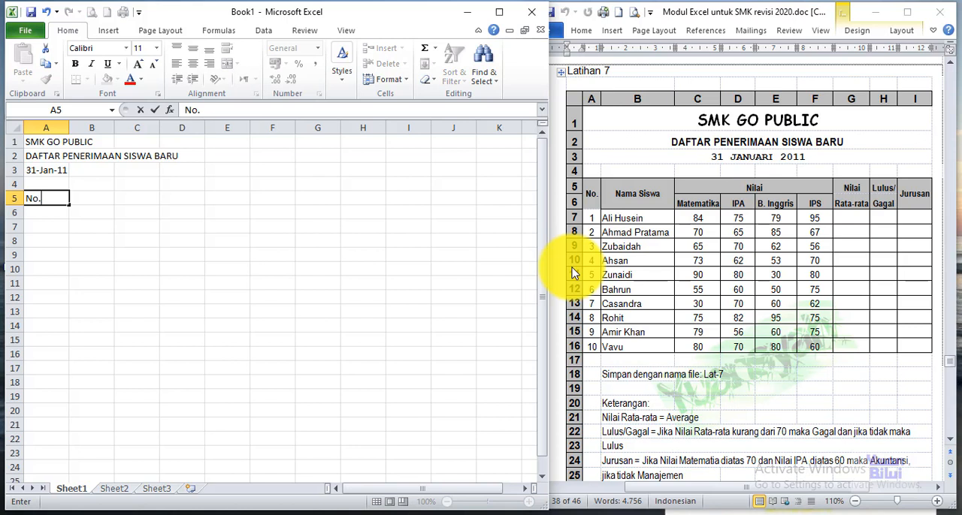
type("o.")
key("Tab")
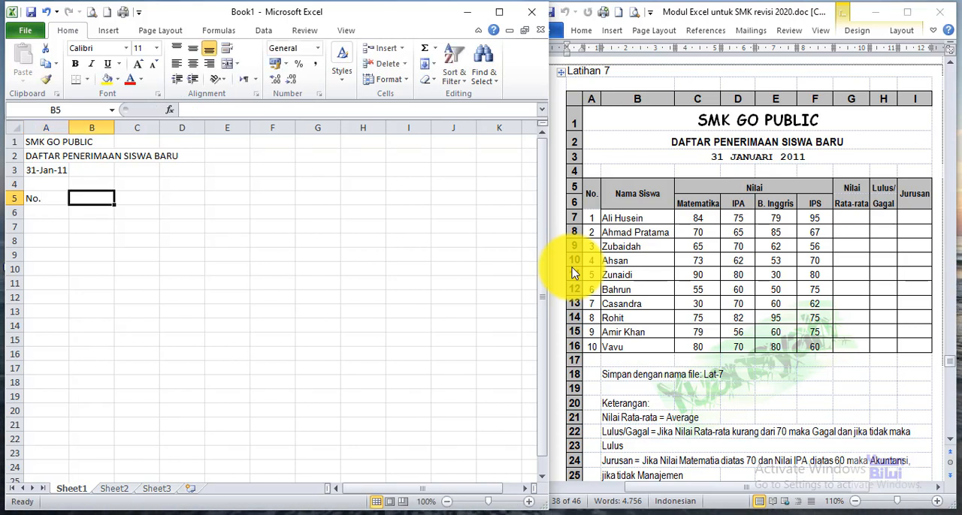
type("Nama sisw")
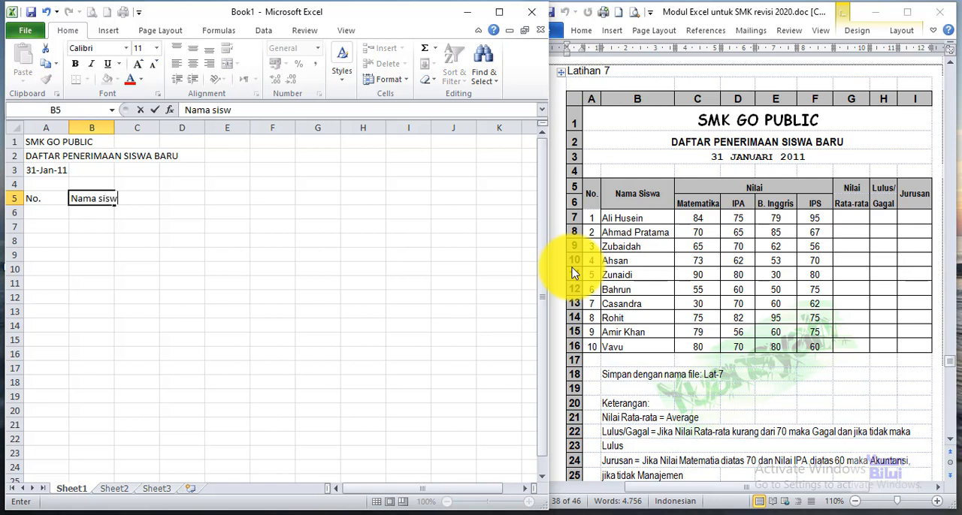
key("BackSpace")
key("BackSpace")
key("BackSpace")
key("BackSpace")
type("Si")
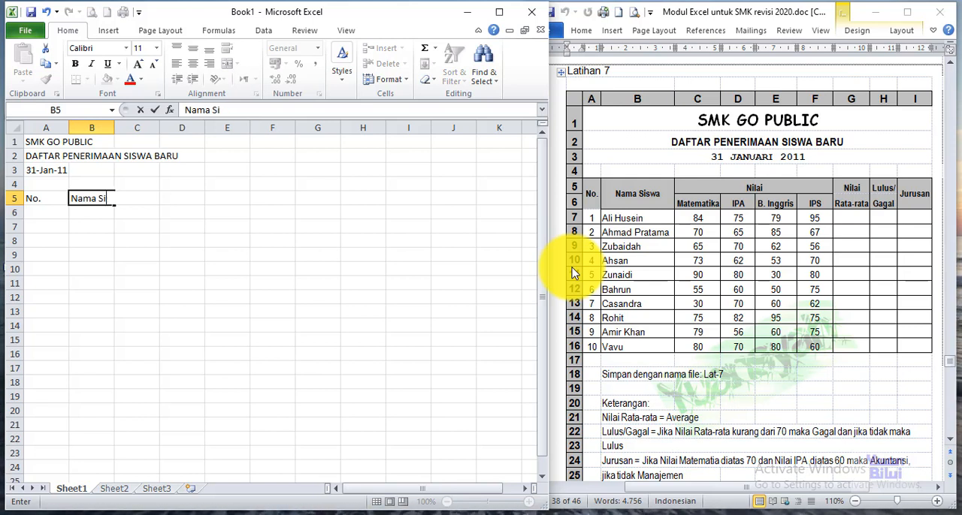
type("swa")
key("Tab")
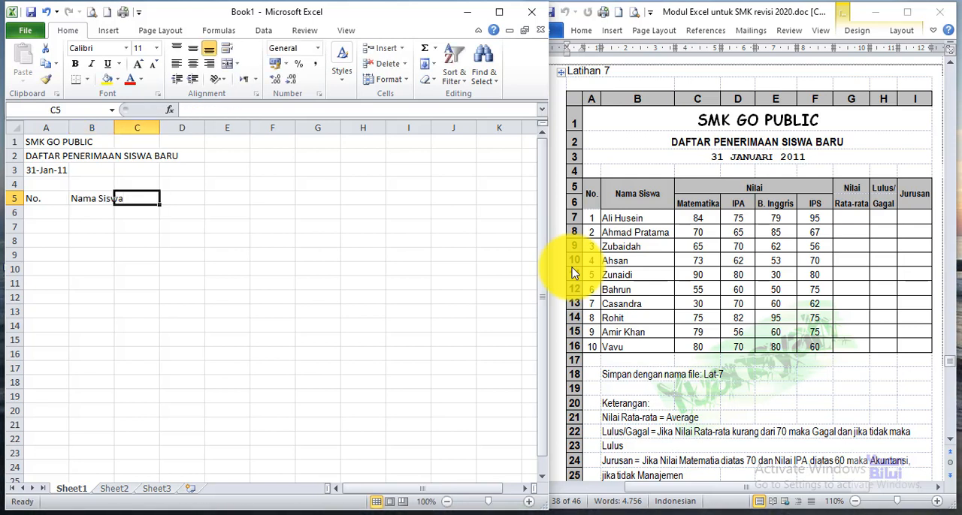
Step: Enter the header Nilai in C5 with the subject subheaders Matematika, IPA, B. Inggris and IPS in C6:F6
type("Nilai")
key("Return")
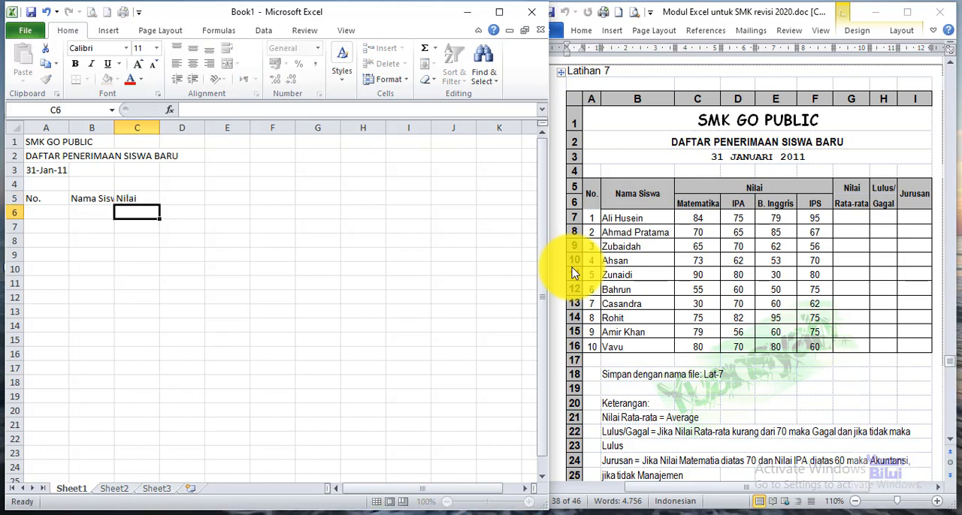
type("Matematika")
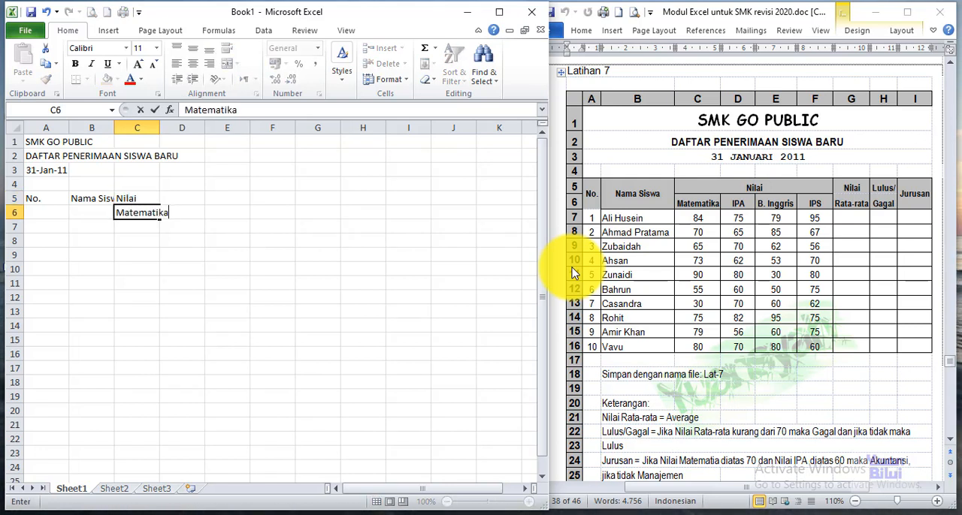
key("Tab")
type("I")
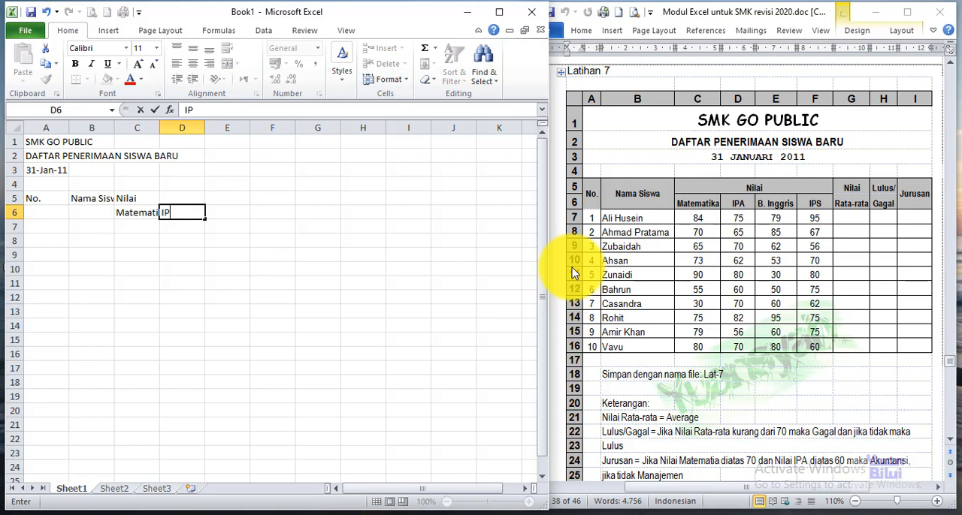
type("PA")
key("Tab")
type("B.")
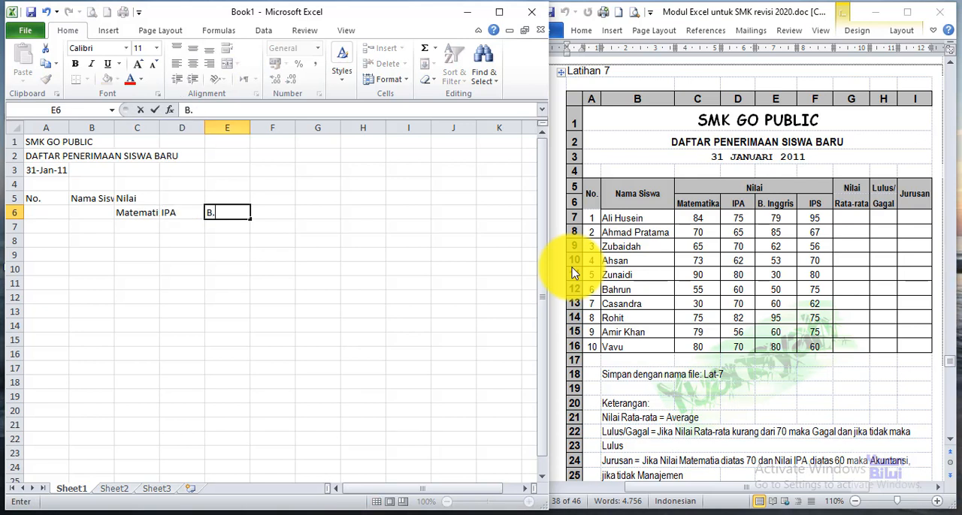
key("Tab")
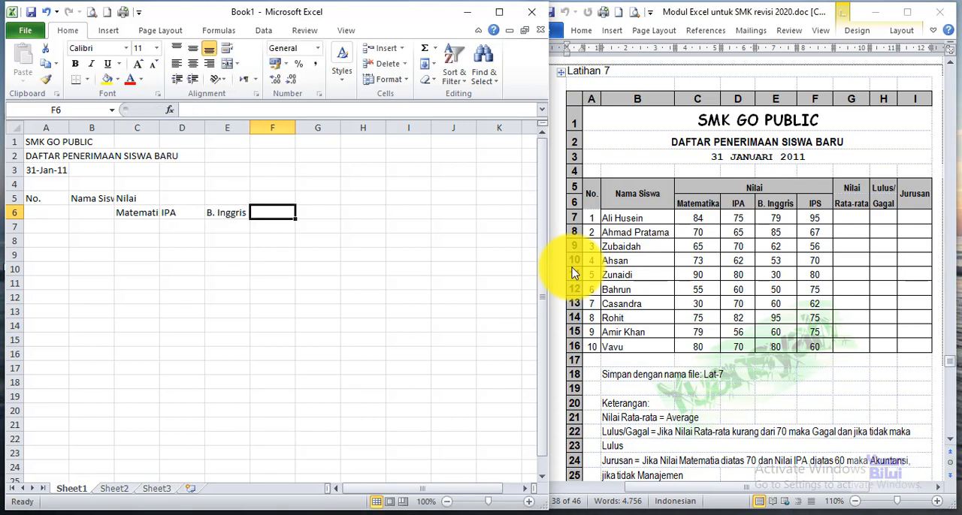
type("IPS")
key("Up")
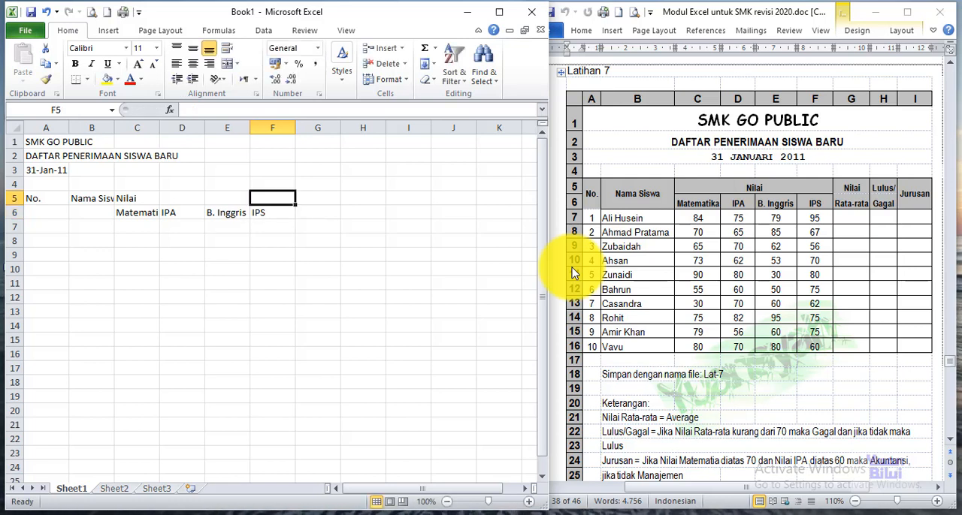
Step: Enter the two-row average score header, with Nilai in G5 and Rata-rata in G6
key("Right")
type("Nilai")
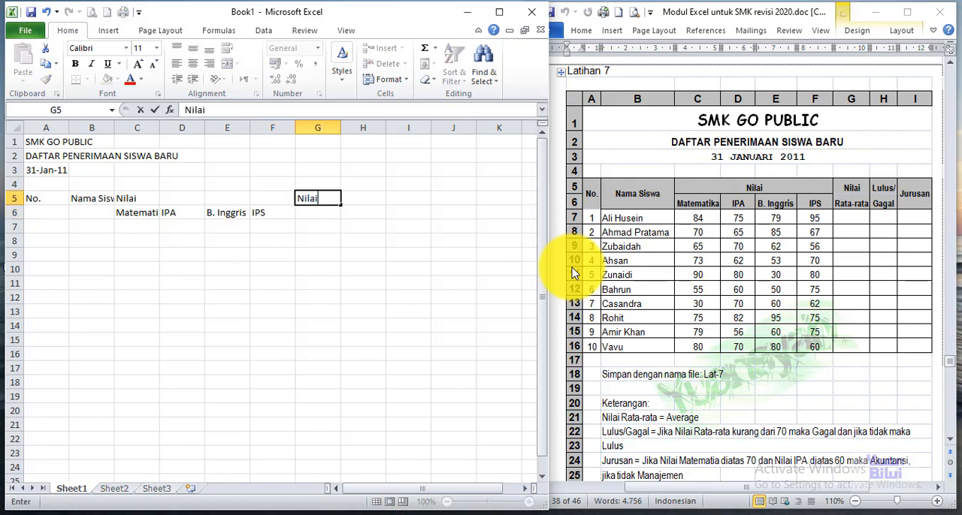
key("Return")
type("RAta")
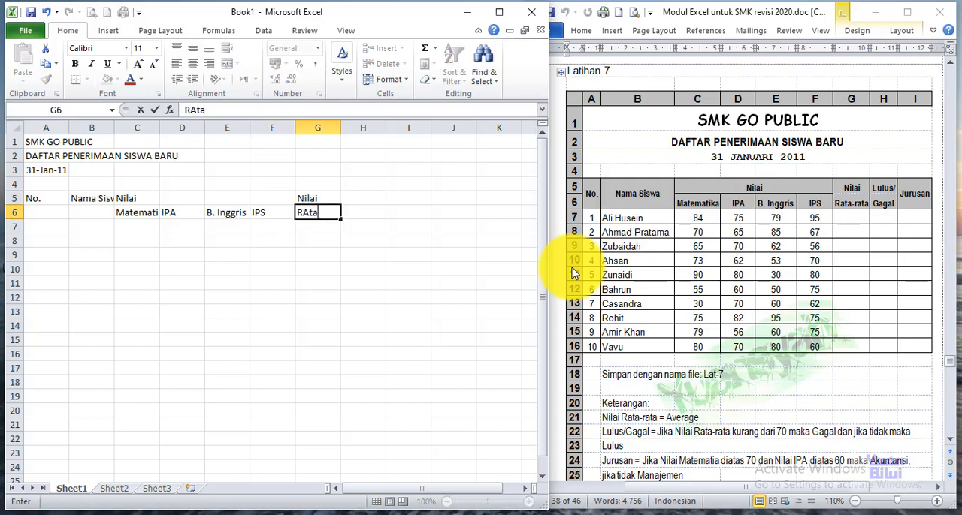
key("BackSpace")
key("BackSpace")
key("BackSpace")
type("ata-r")
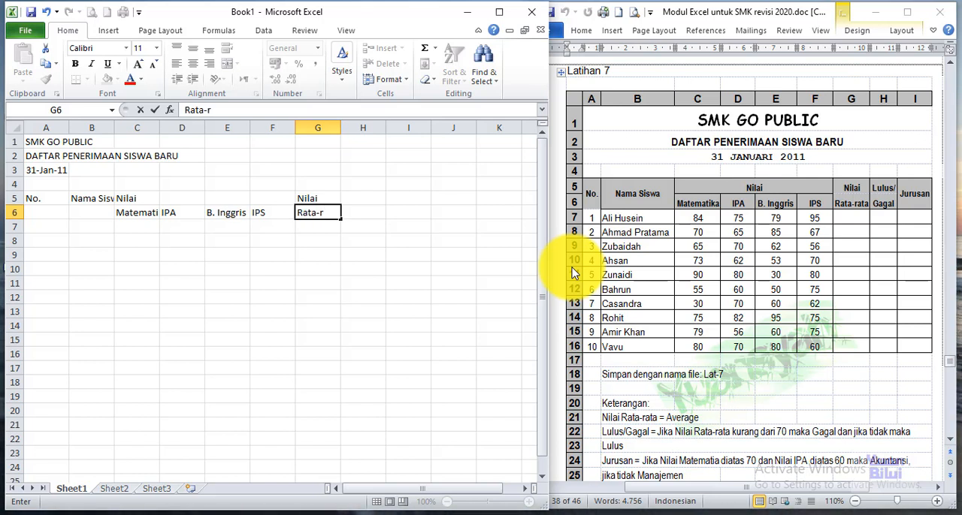
type("ata")
key("Tab")
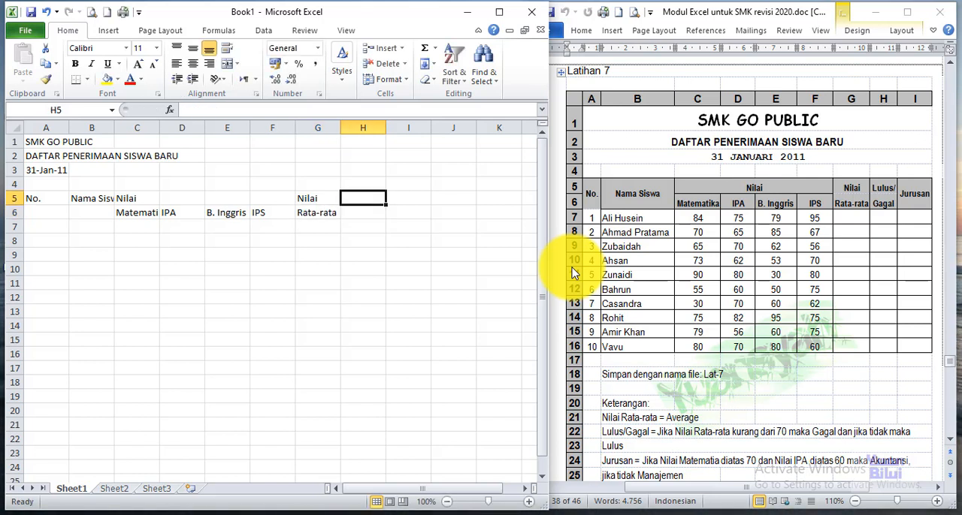
Step: Enter the two-row pass or fail header, with Lulus/ in H5 and Gagal in H6
type("Lulus/")
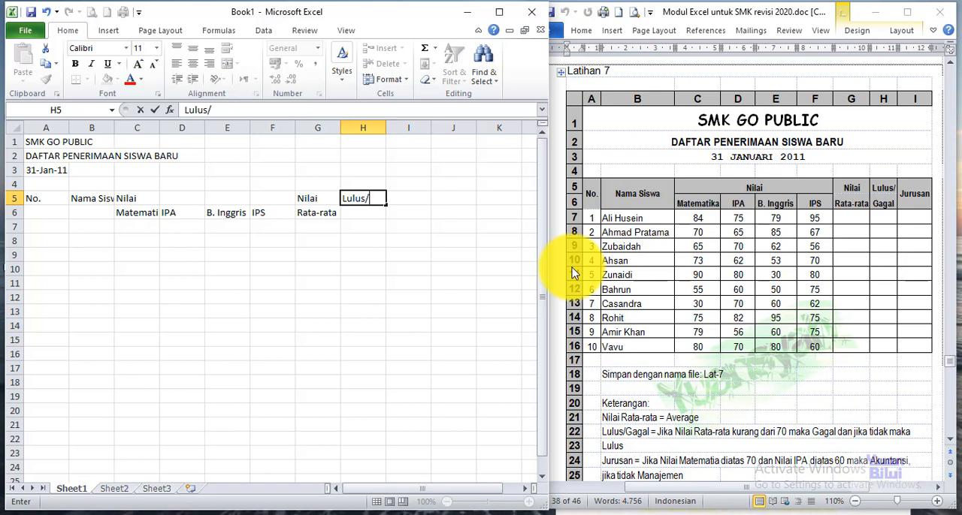
key("Return")
type("Gagal")
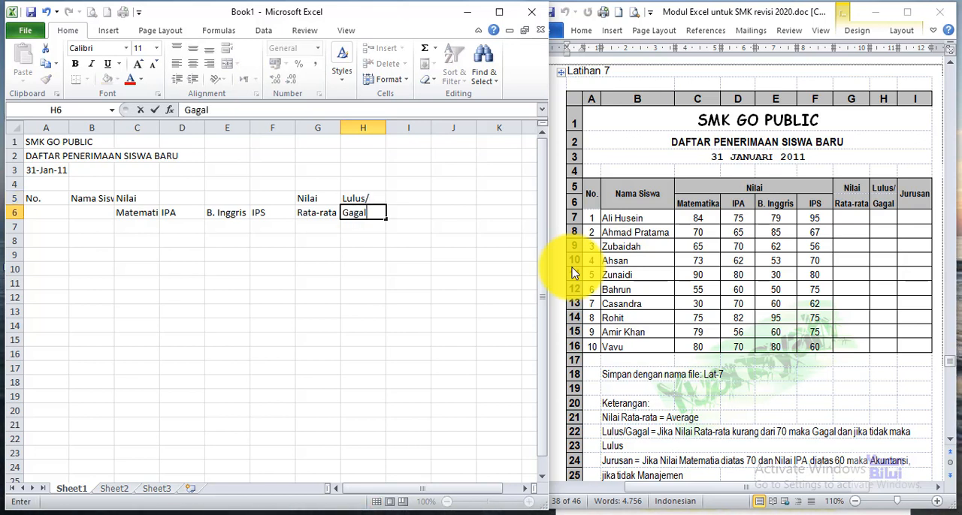
key("Up")
Step: Enter the column header Jurusan in I5
key("Right")
type("Juur")
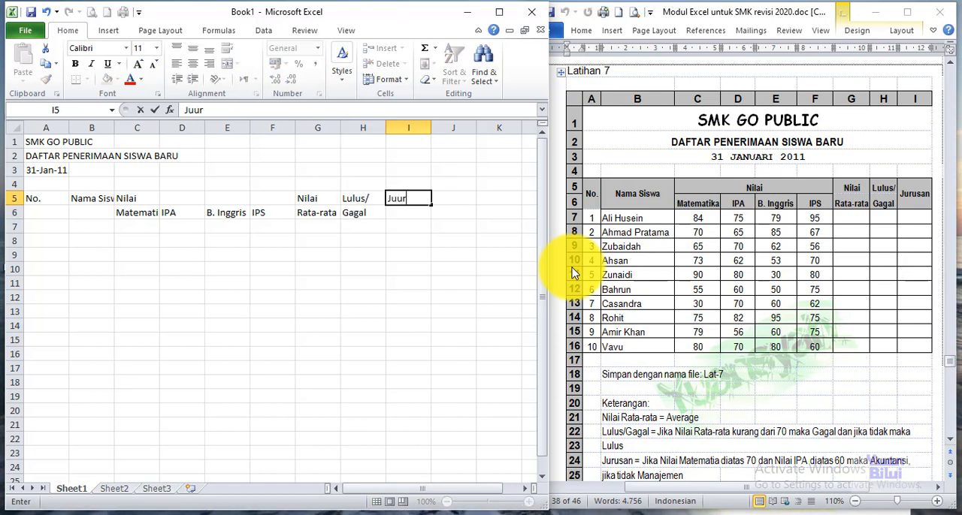
key("BackSpace")
key("BackSpace")
type("rusan")
key("Return")
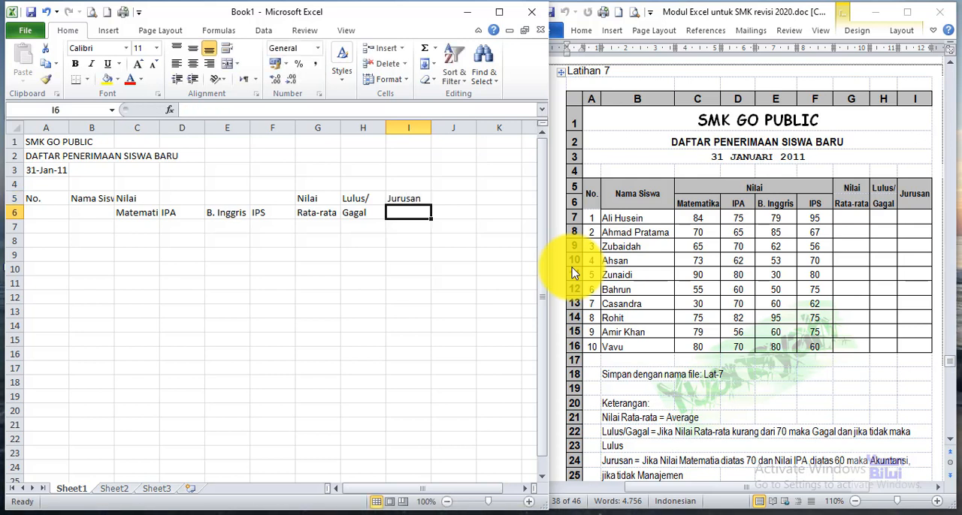
Step: Number the student rows 1 to 10 in A7:A16 by entering 1 and 2 and filling the series down
key("Down")
key("Left")
key("Left")
key("Left")
key("Left")
key("Left")
key("Left")
key("Left")
key("Left")
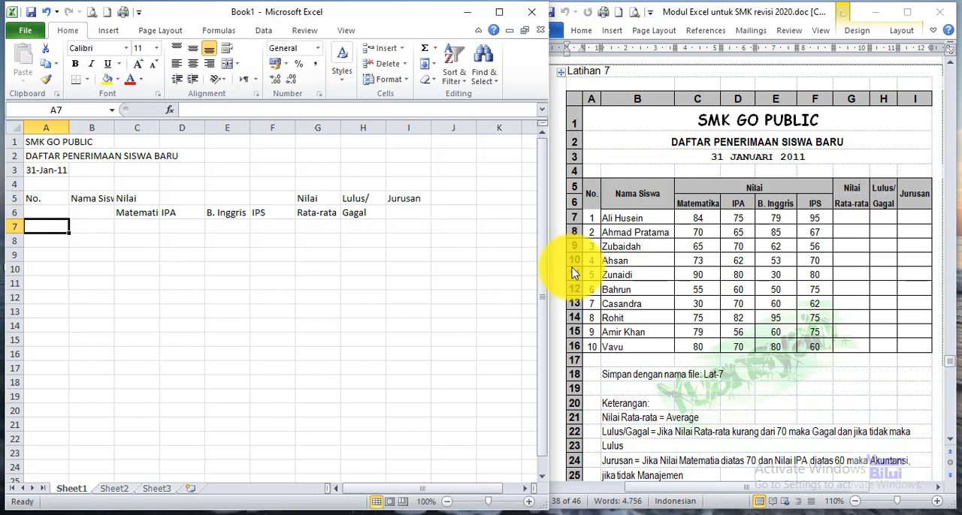
type("1")
key("Return")
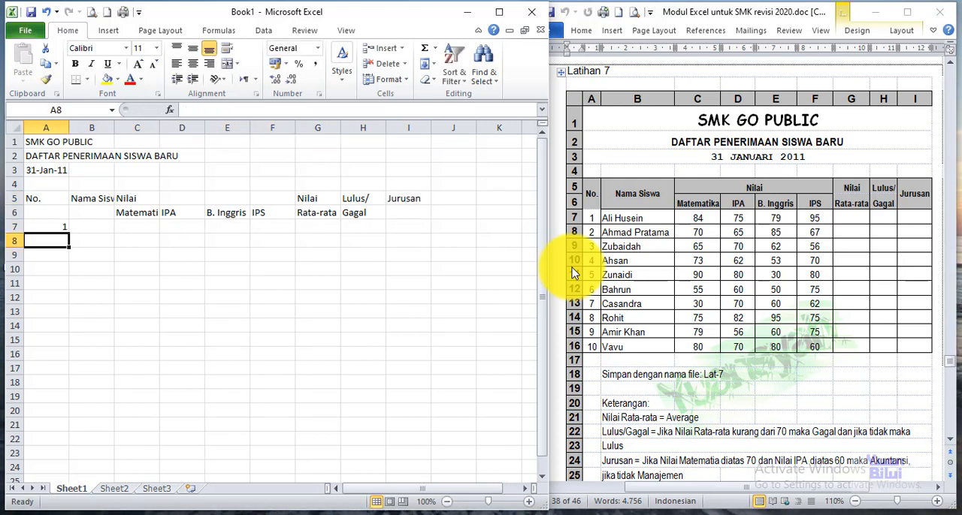
key("Return")
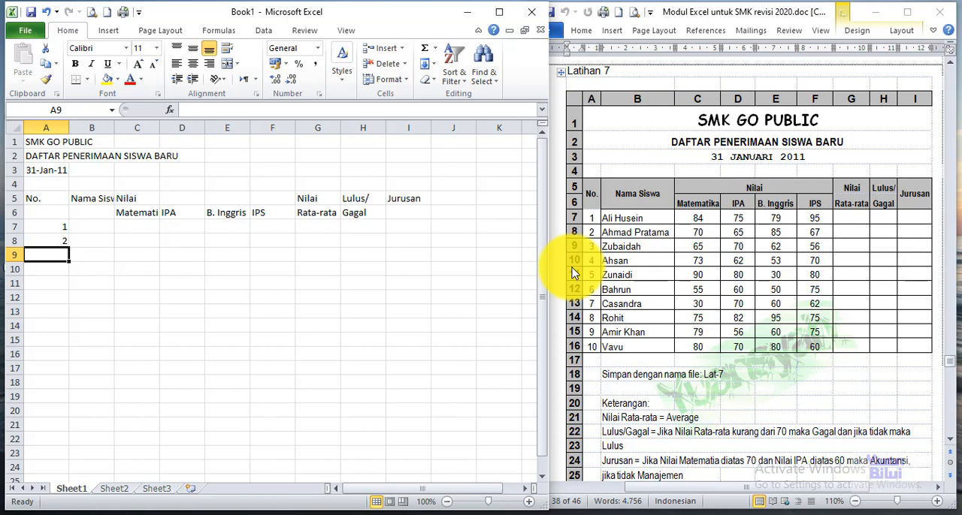
left_click_drag(39, 224, 48, 229)
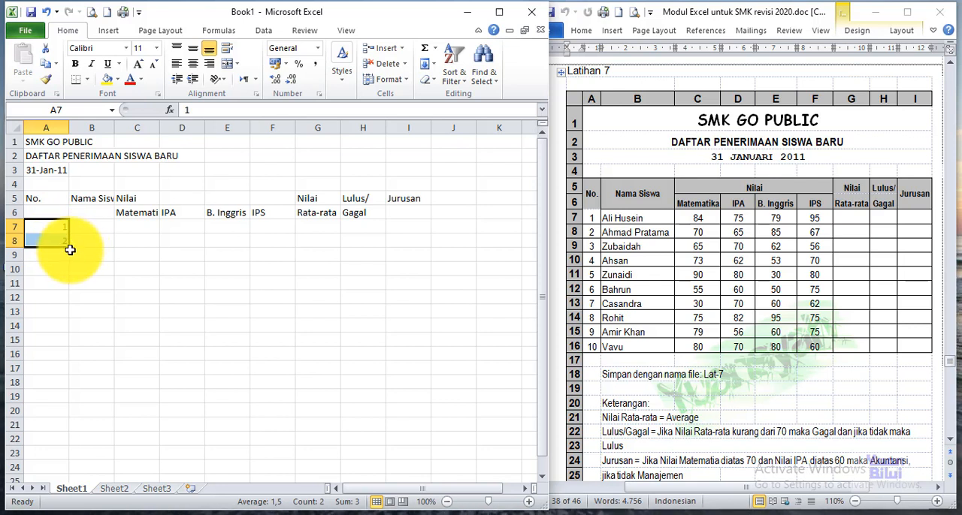
left_click_drag(70, 247, 71, 359)
Step: Enter the first student's name from the reference table in B7
left_click(88, 228)
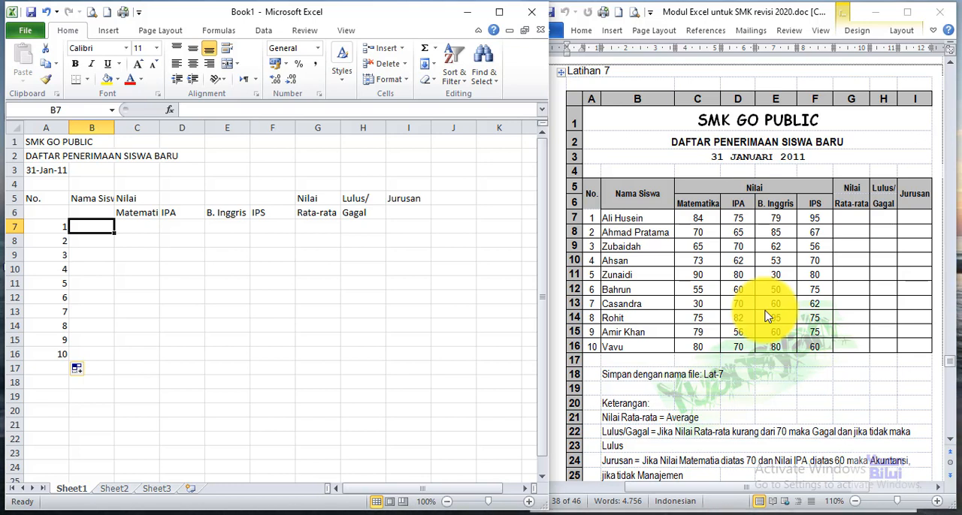
type("Ali H")
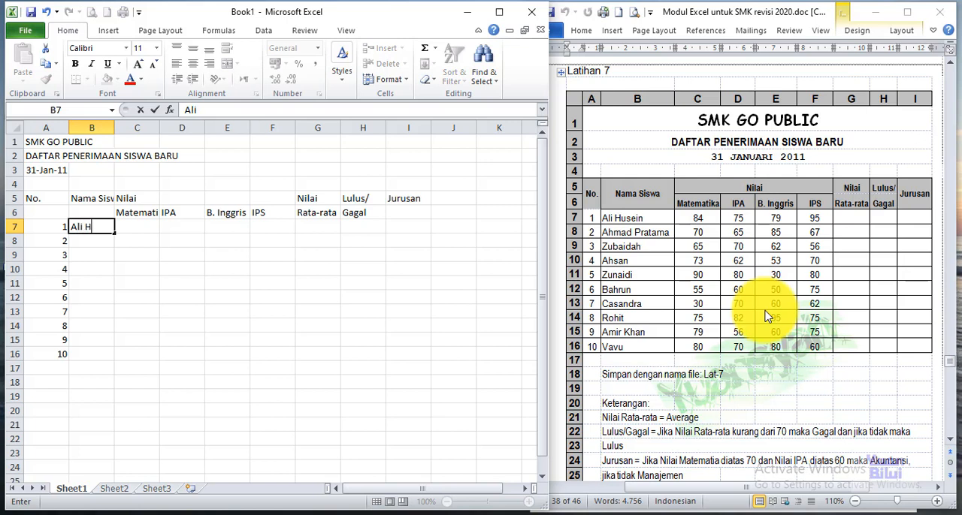
type("usein")
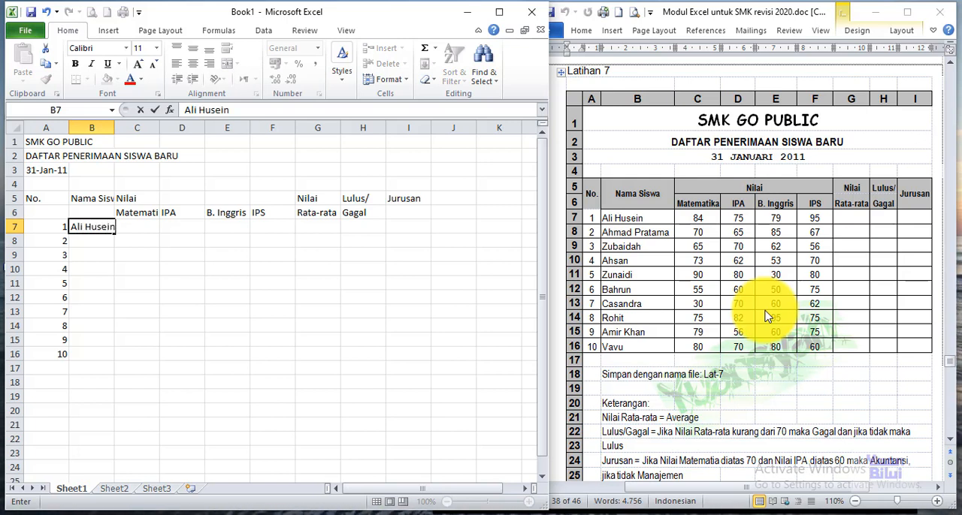
key("Return")
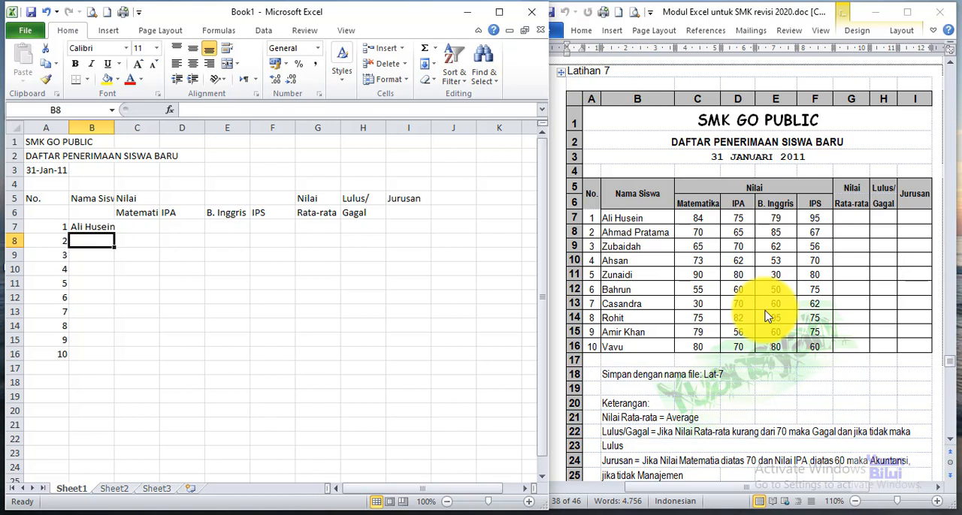
Step: Enter the first student's scores 84, 75, 79 and 95 in C7:F7
key("Up")
key("Right")
type("84")
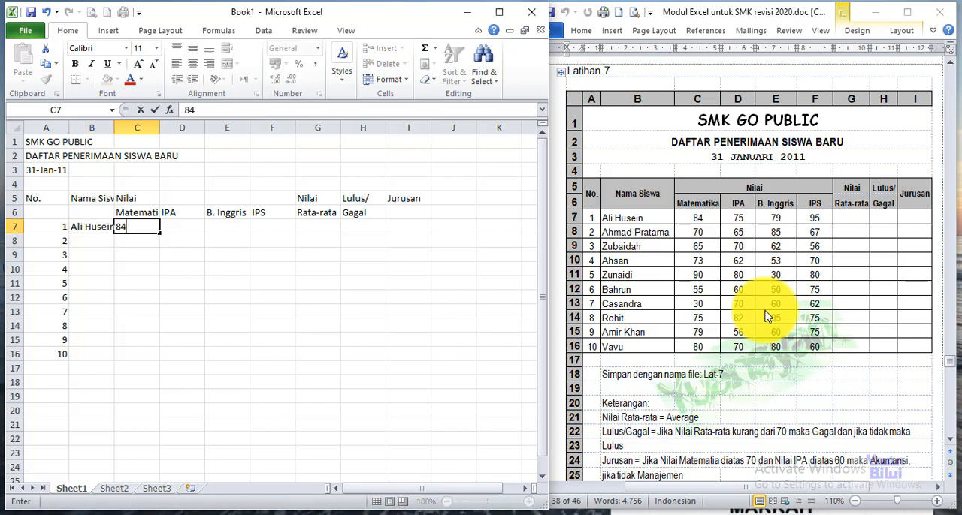
key("Tab")
type("7")
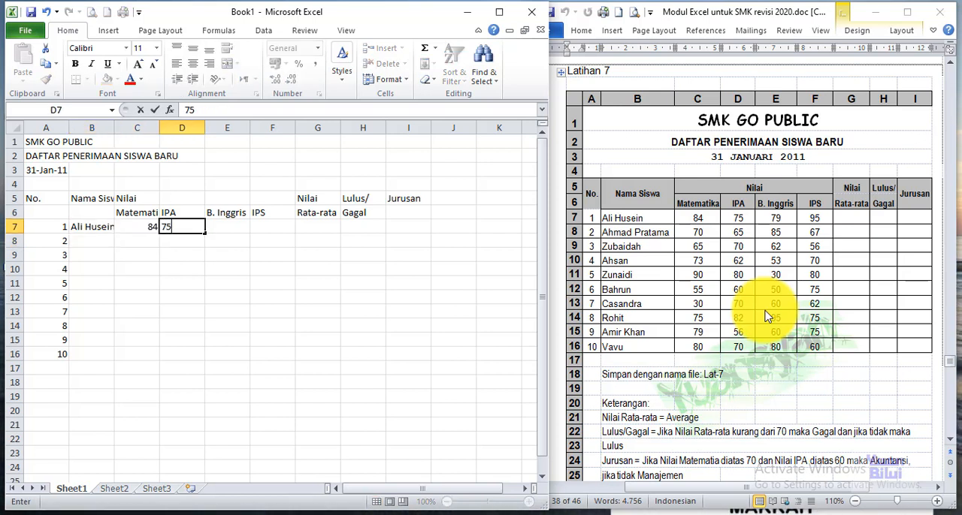
key("Tab")
type("79")
key("Tab")
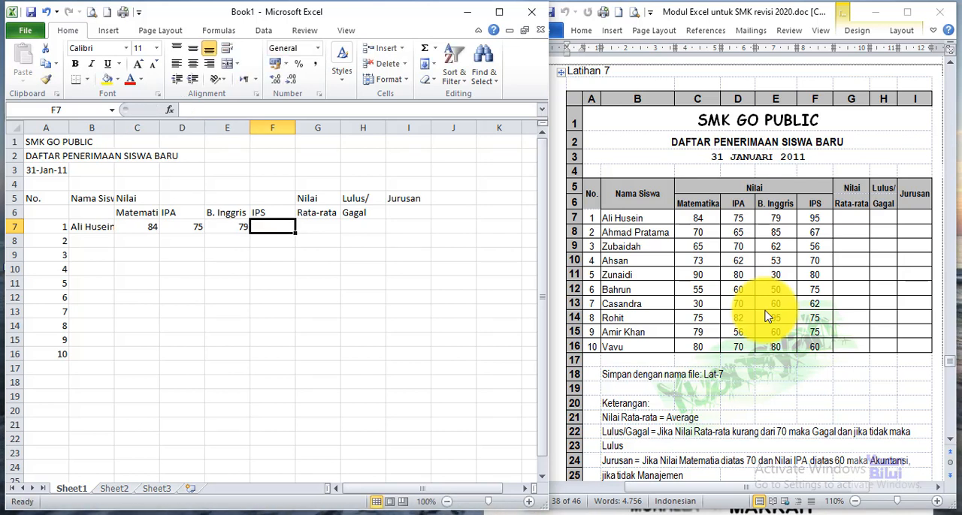
type("95")
key("Return")
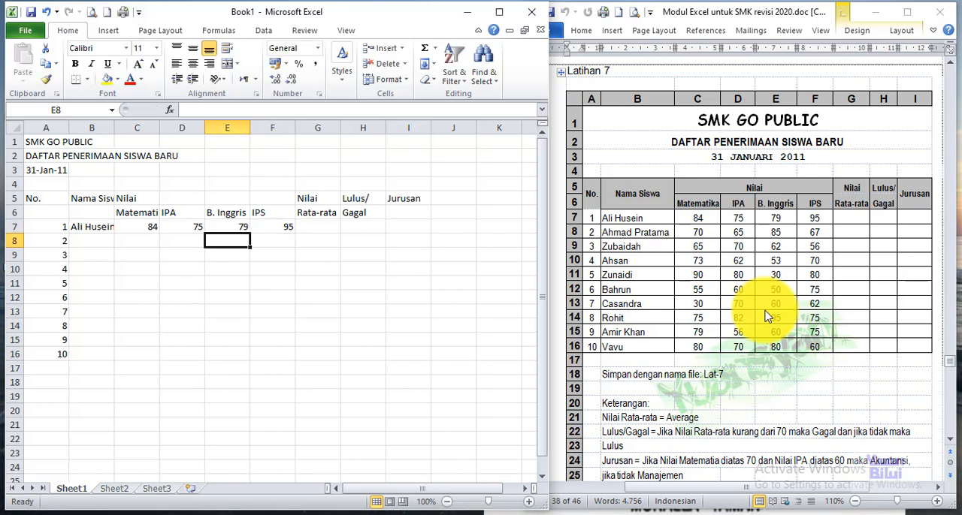
Step: Enter the second student's full name from the reference table in B8
type("ahmad")
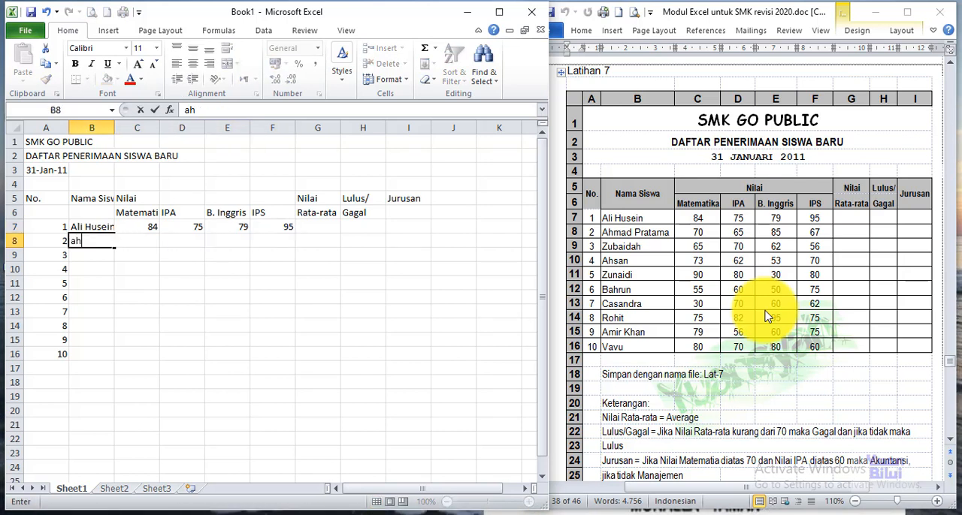
key("BackSpace")
key("BackSpace")
key("BackSpace")
key("BackSpace")
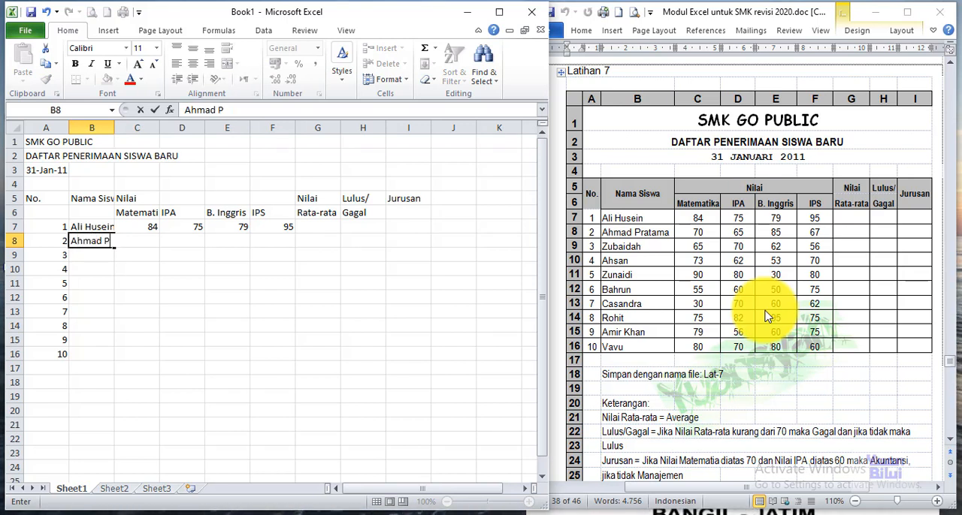
key("Return")
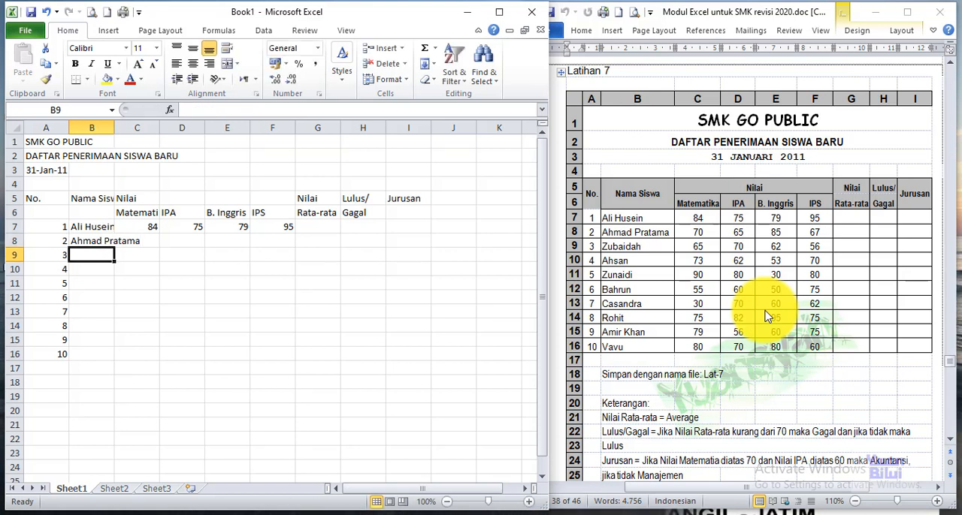
Step: Enter the names of students 3 to 6 from the reference table in B9:B12
type("Zuba")
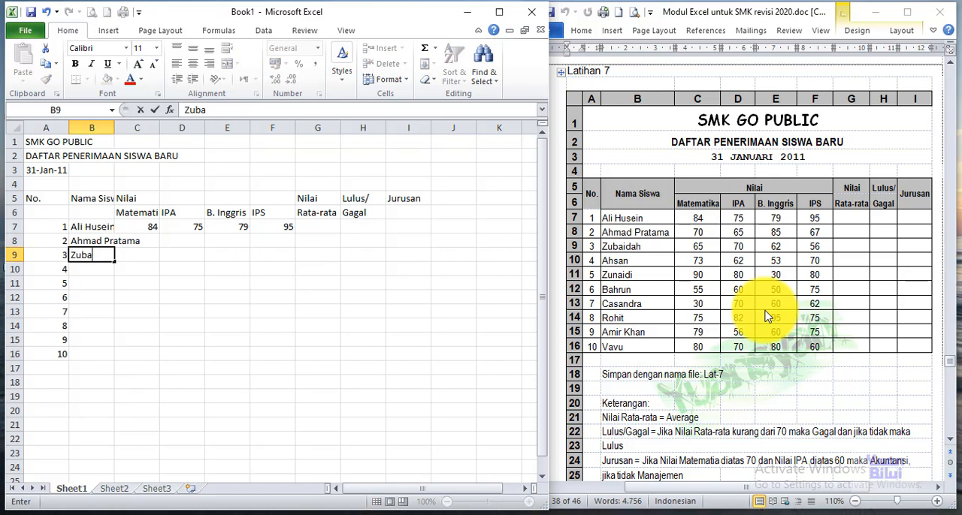
type("Ahsan")
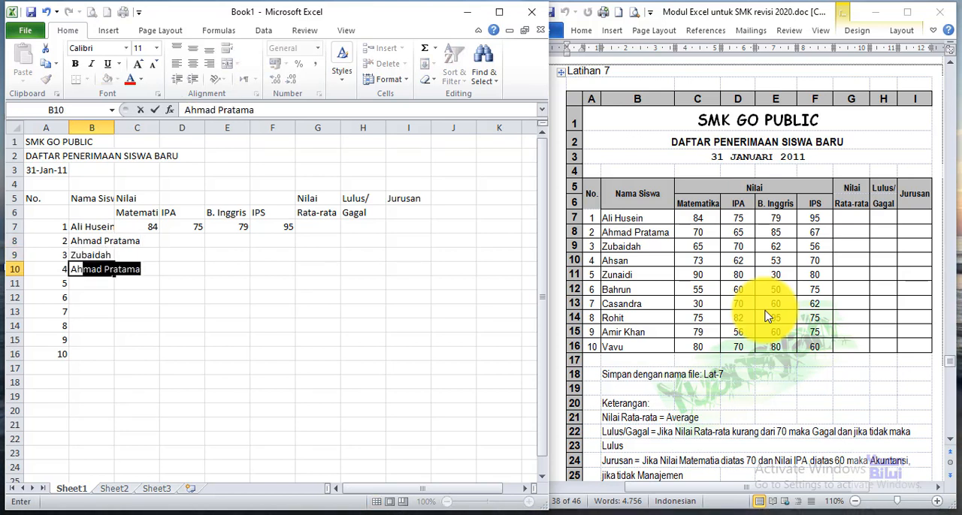
key("Return")
type("Zuna")
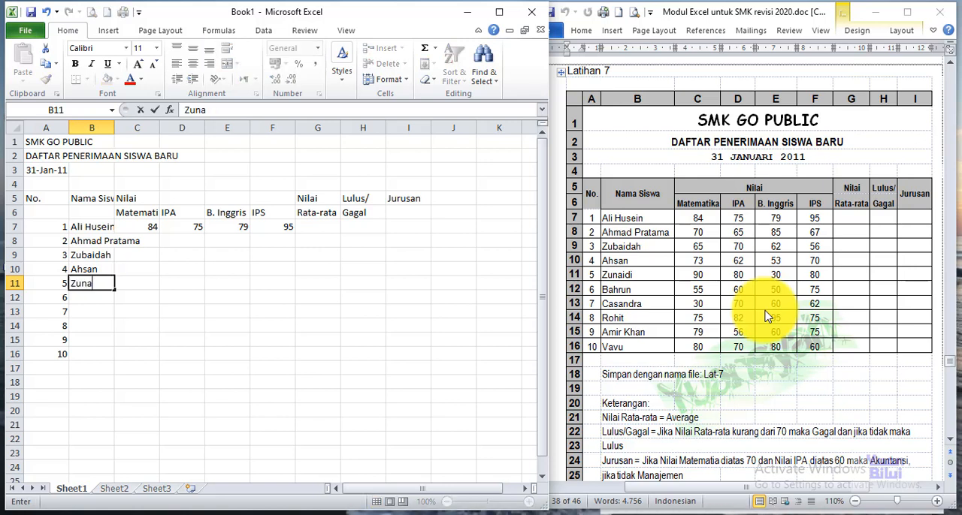
type("idi")
key("Return")
type("B")
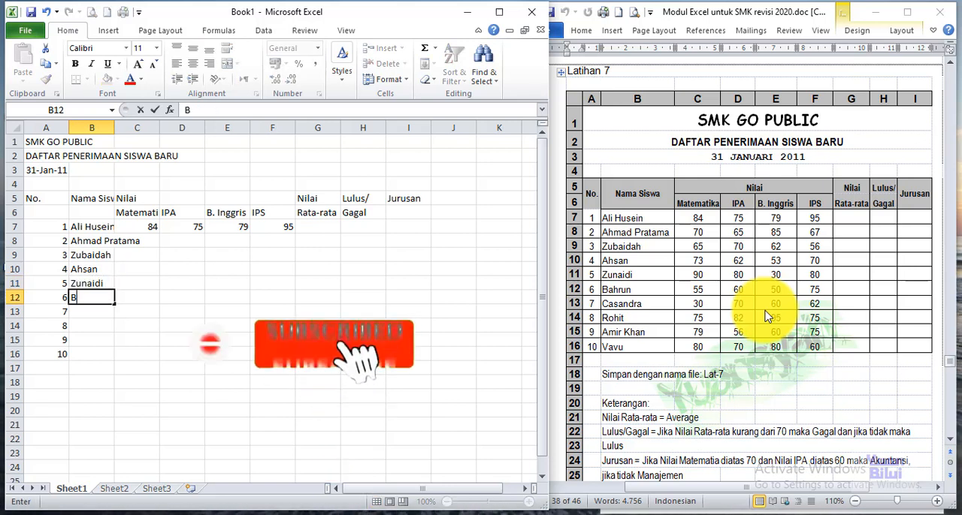
type("ahrun")
key("Return")
Step: Enter the names of students 7 to 10 from the reference table in B13:B16
type("Casn")
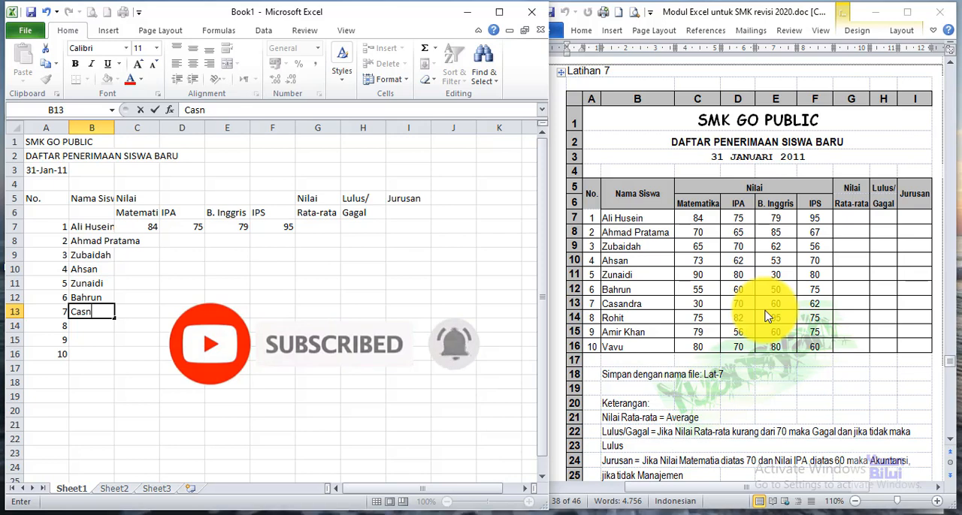
key("BackSpace")
type("andra")
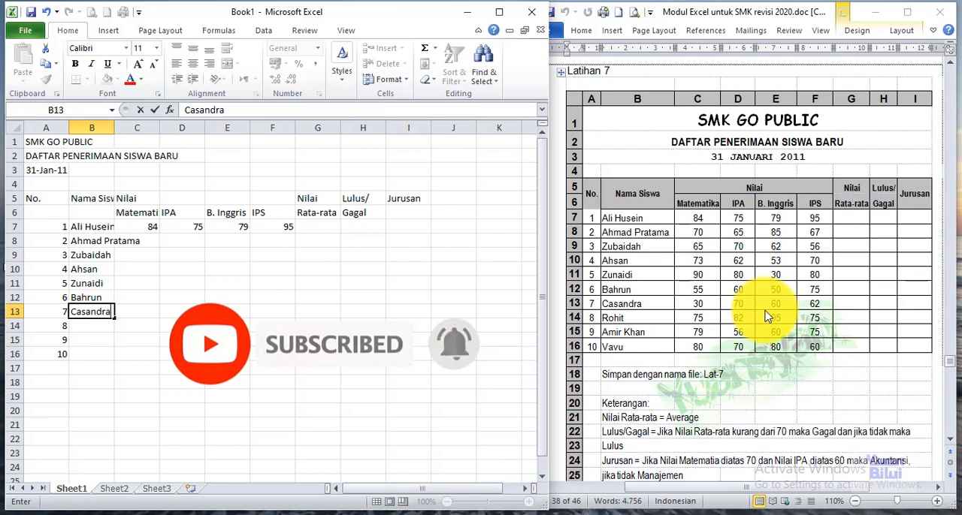
key("Return")
type("Rohit")
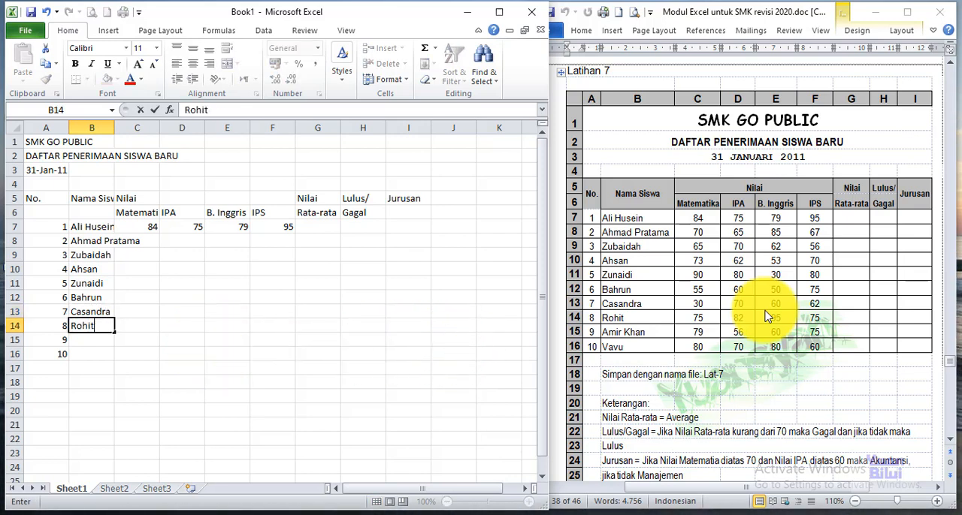
key("Return")
type("Amir Khan")
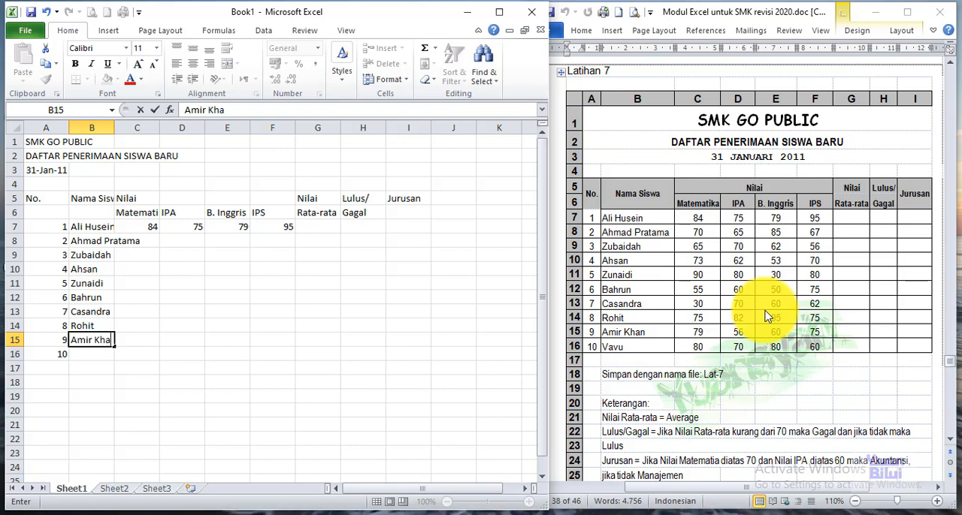
key("Return")
type("Vav")
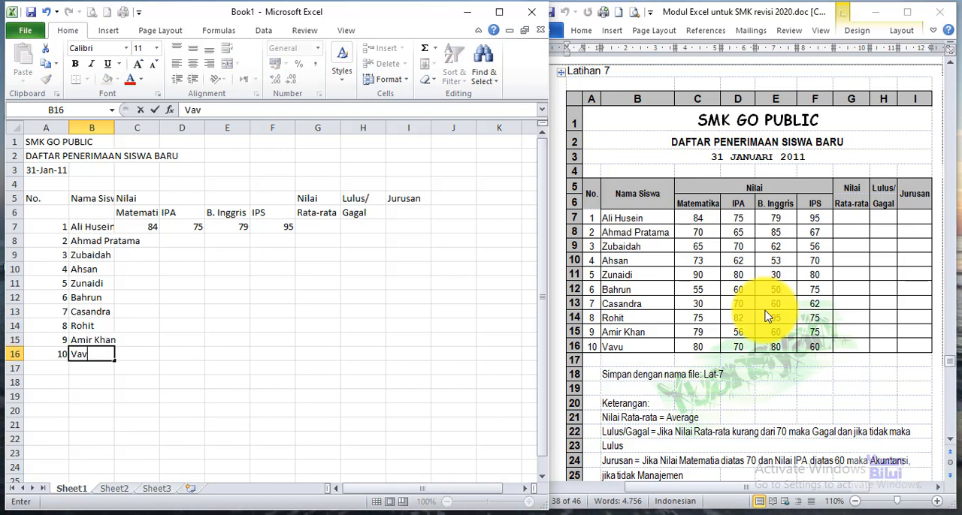
type("u")
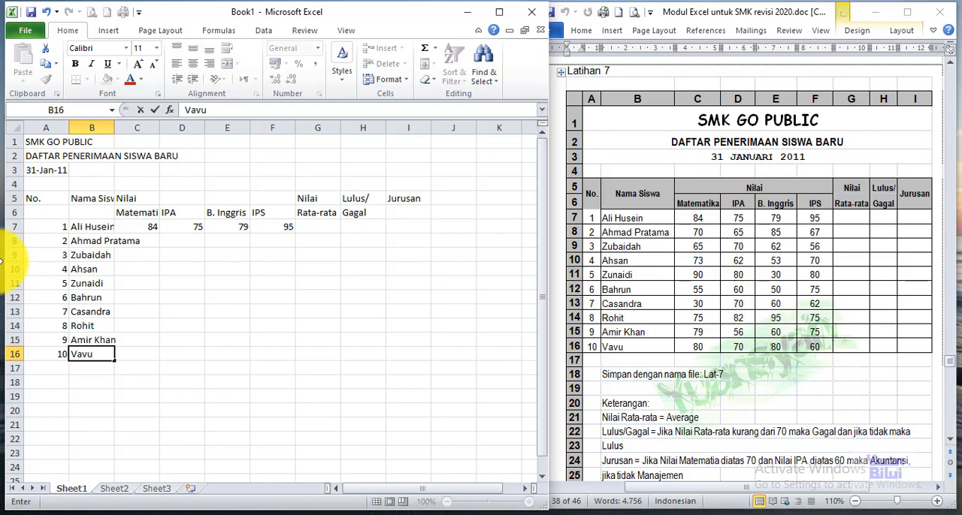
Step: Enter the mathematics scores 70, 65 and 73 for students 2 to 4 in C8:C10
left_click(150, 241)
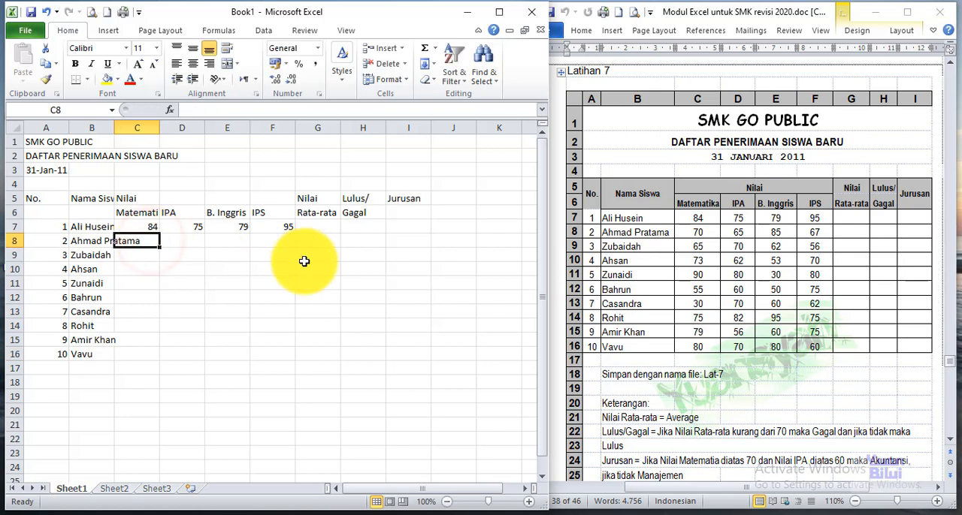
type("706")
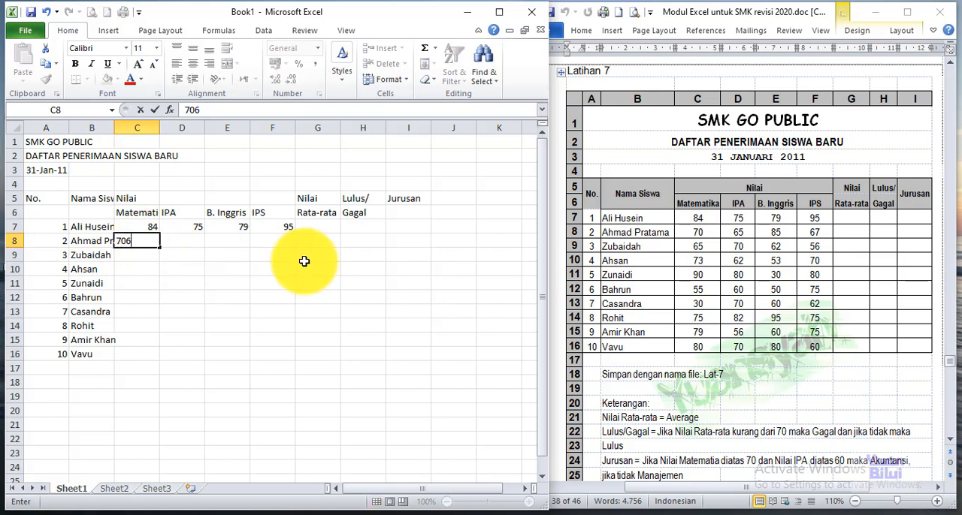
type("0")
key("BackSpace")
key("BackSpace")
key("Return")
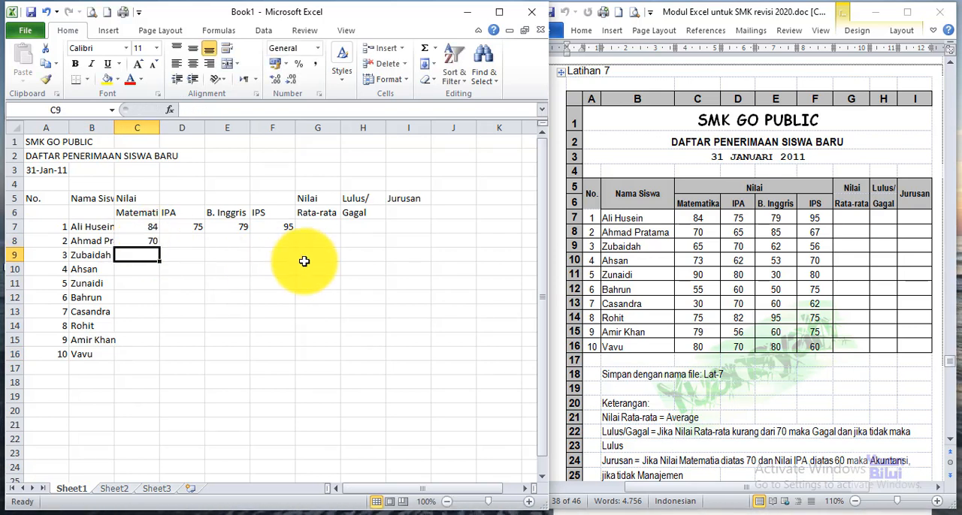
type("65")
key("Return")
type("73")
key("Return")
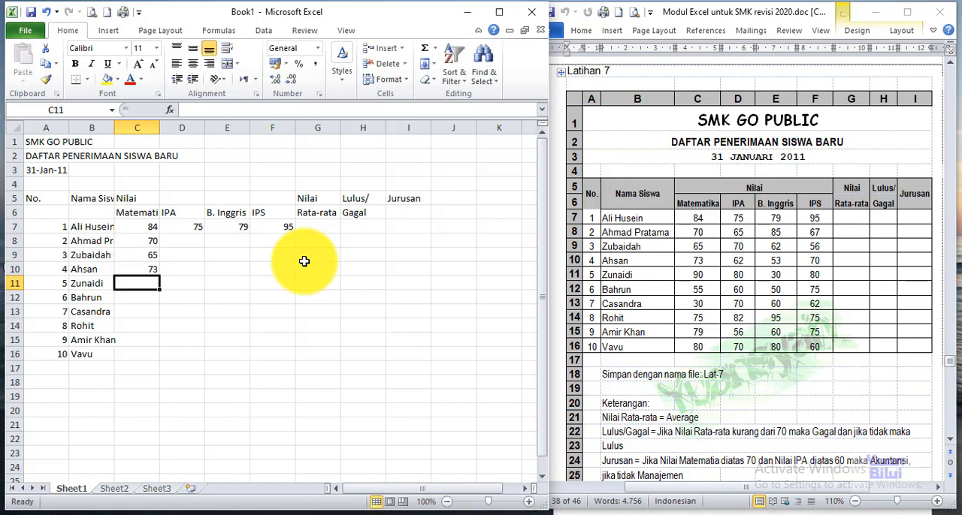
Step: Enter the mathematics scores 90, 55, 30, 75, 79 and 80 for students 5 to 10 in C11:C16
type("90")
key("Return")
type("55")
key("Return")
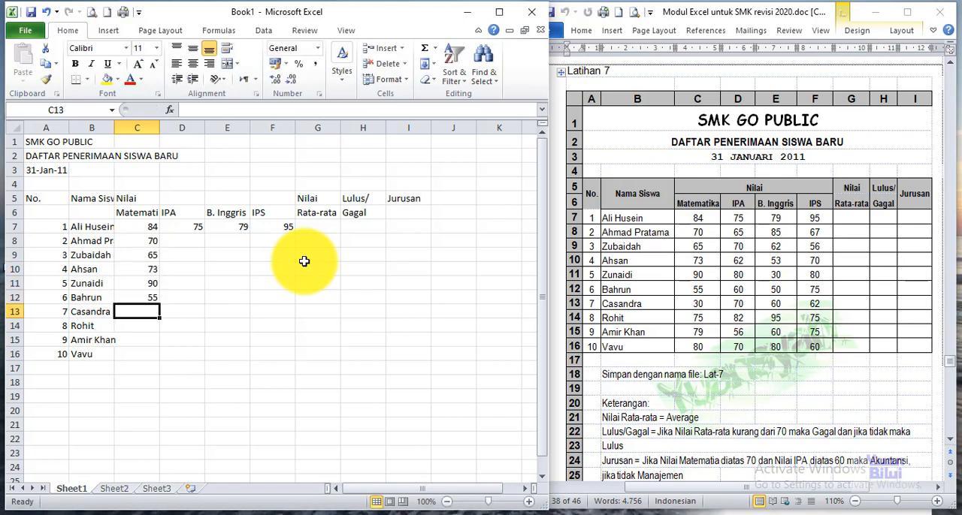
type("30")
key("Return")
type("75")
key("Return")
type("79")
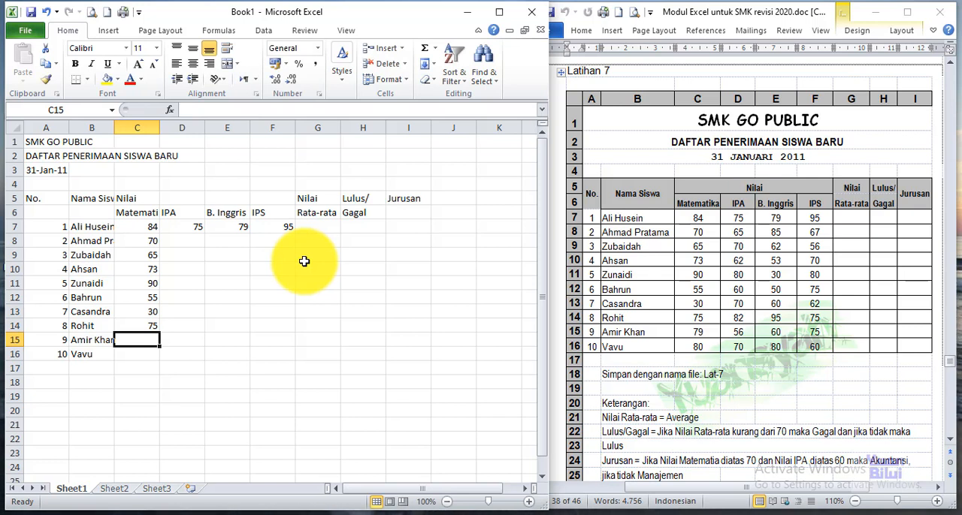
key("Return")
type("80")
key("Return")
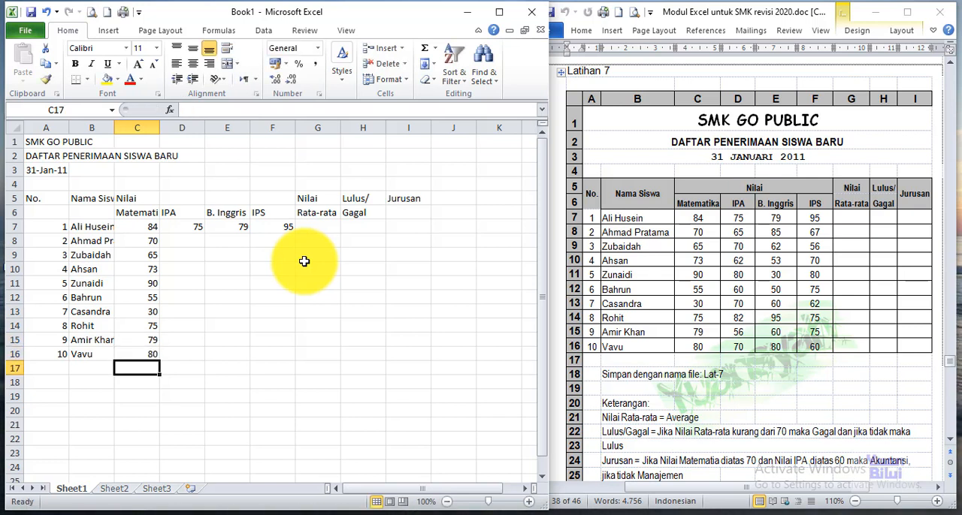
Step: Enter the IPA scores 65, 70, 62, 80 and 60 for students 2 to 6 in D8:D12
left_click(186, 241)
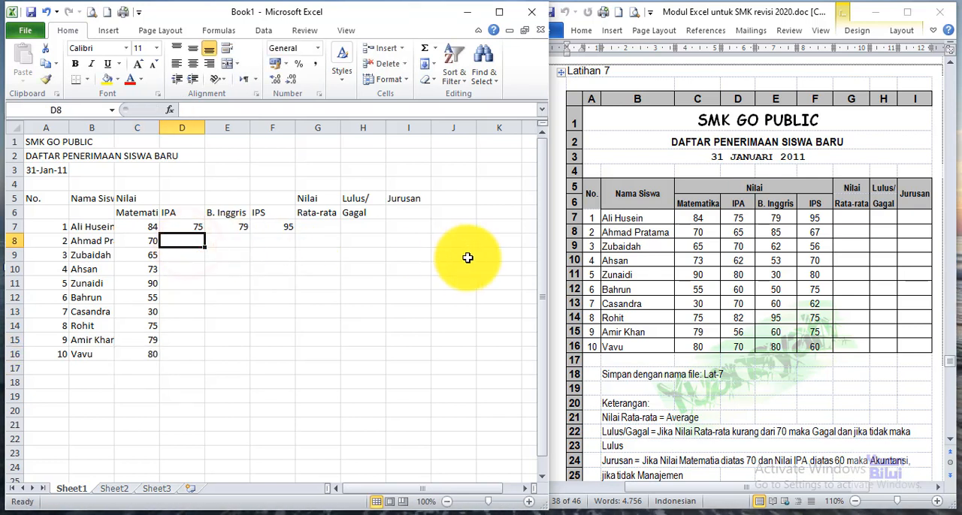
type("65")
key("Return")
type("70")
key("Return")
type("6")
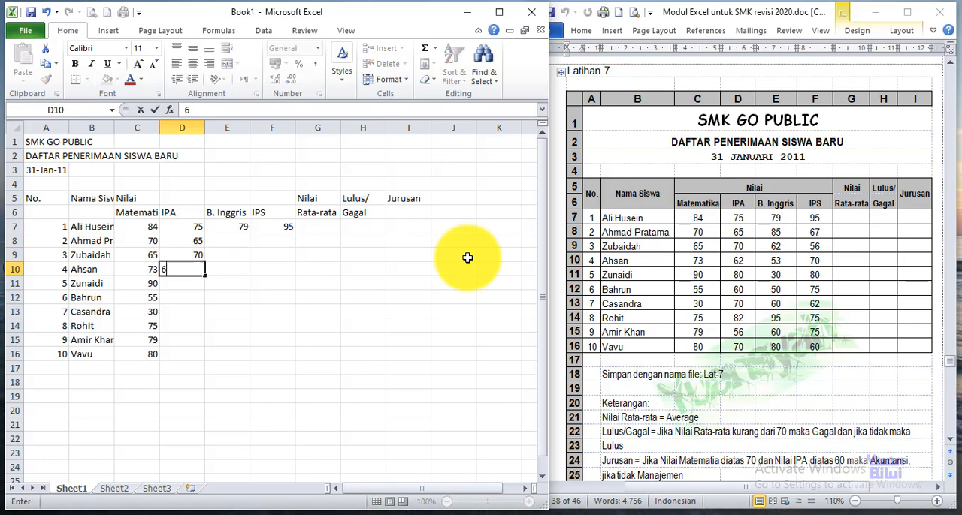
type("80")
key("Return")
type("60")
key("Return")
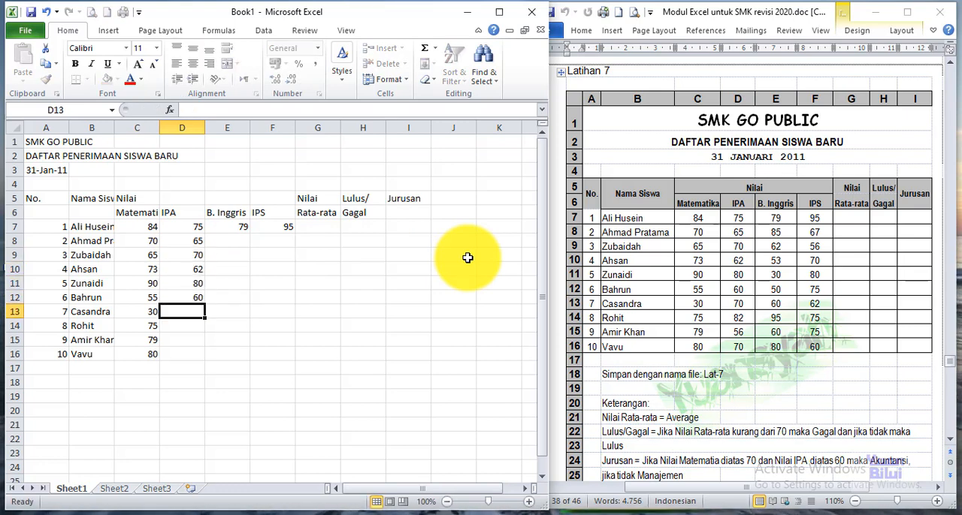
Step: Enter the IPA scores 70, 82, 56 and 70 for students 7 to 10 in D13:D16
type("70")
key("Return")
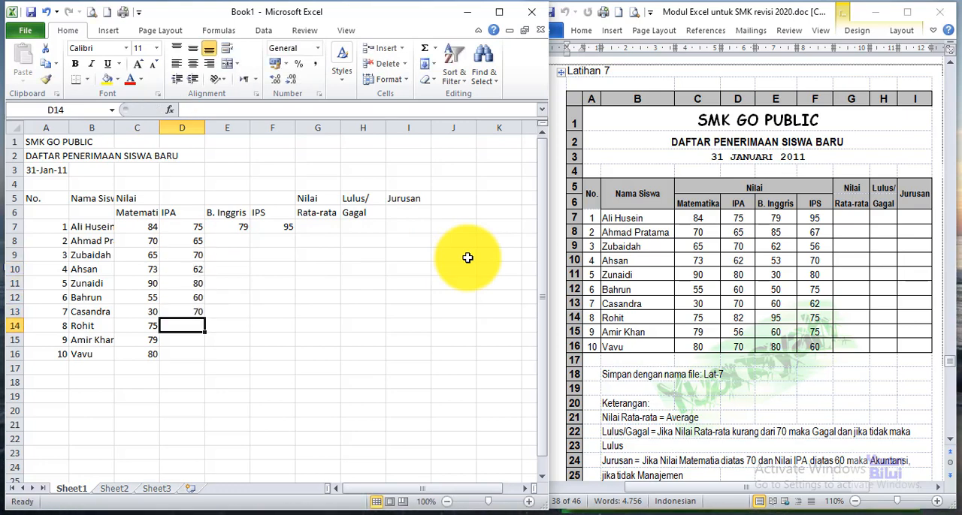
type("82")
key("Return")
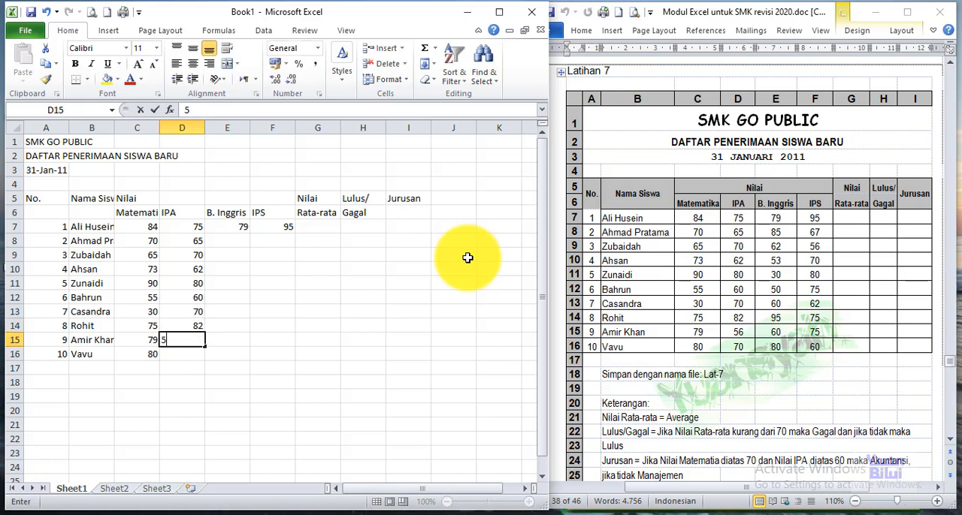
type("56")
key("Return")
type("70")
key("Return")
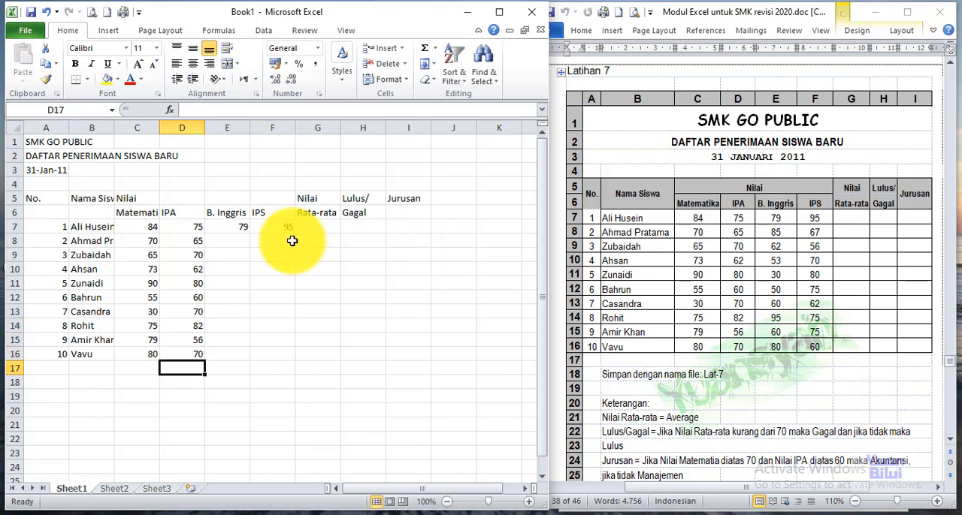
Step: Enter the B. Inggris scores 85, 62 and 53 for students 2 to 4 in E8:E10
left_click(229, 241)
type("85")
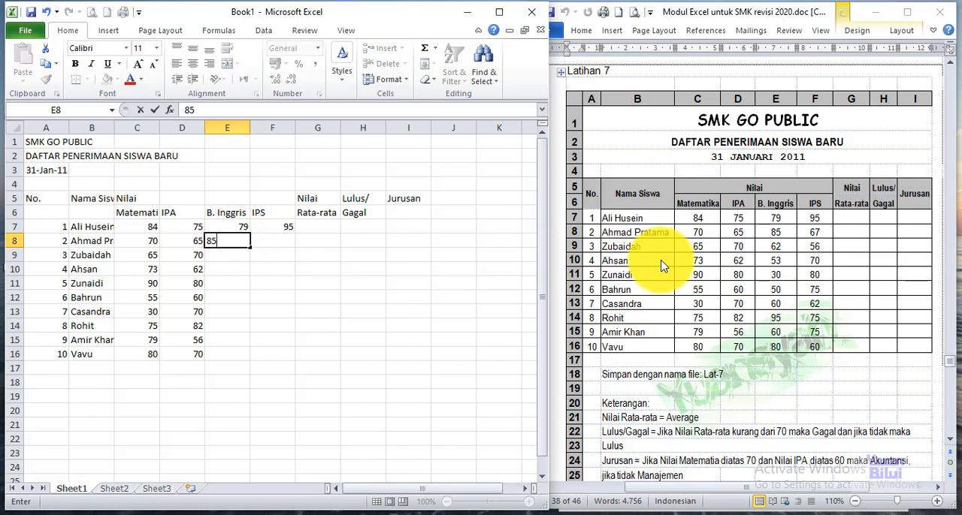
key("Return")
type("62")
key("Return")
type("53")
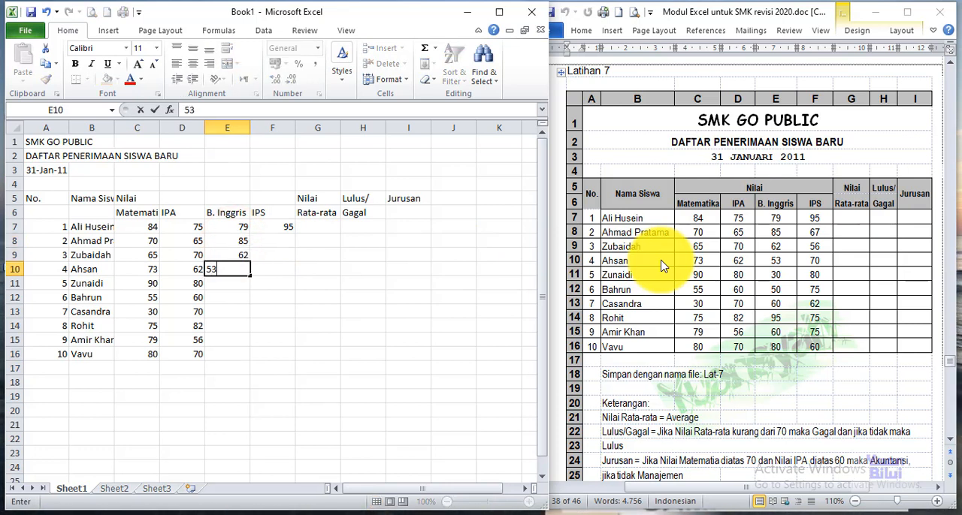
key("Return")
Step: Enter the B. Inggris scores 30, 50, 60, 95, 60 and 80 for students 5 to 10 in E11:E16
type("30")
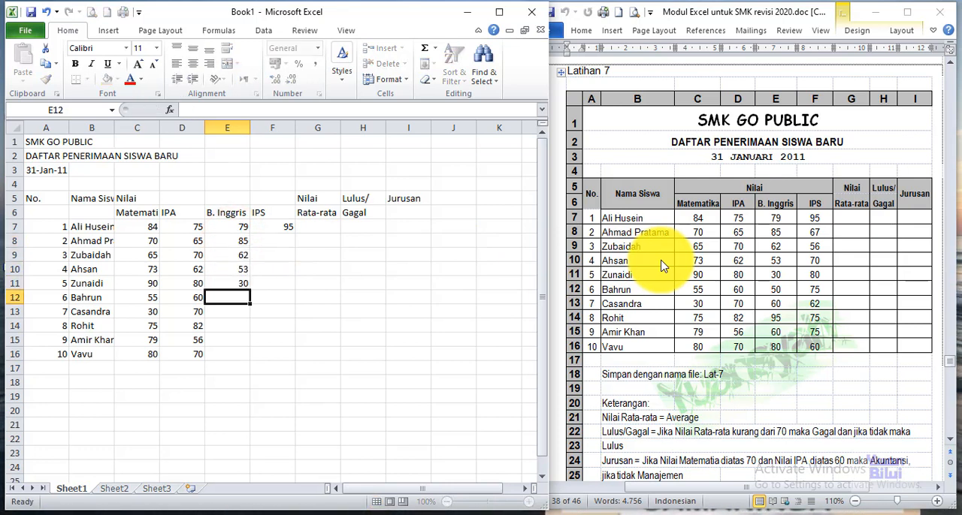
key("Return")
type("95")
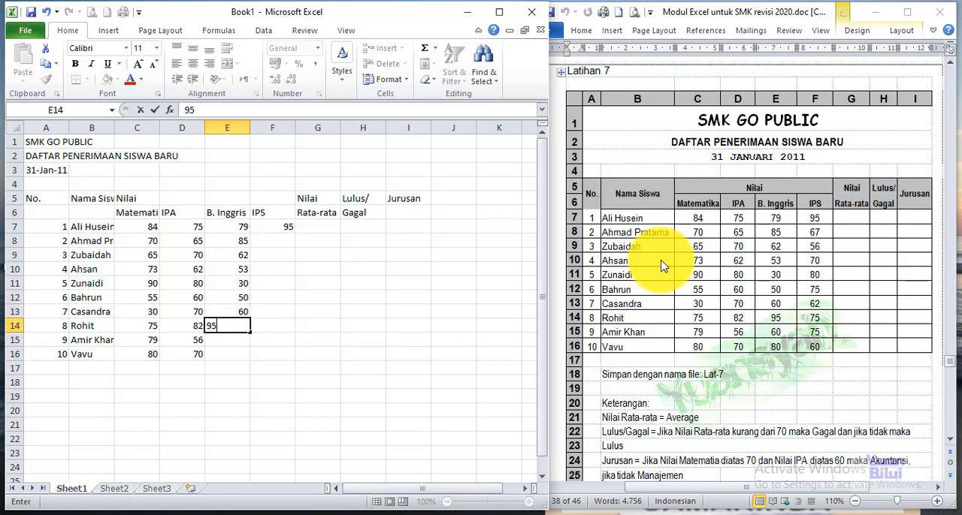
key("Return")
type("60")
key("Return")
type("80")
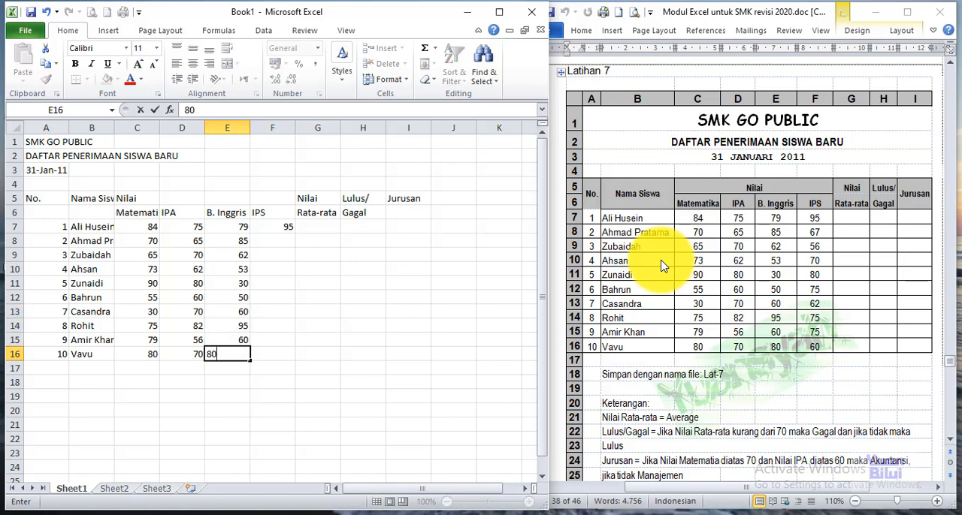
Step: Enter the IPS scores 67, 56, 70, 80 and 75 for students 2 to 6 in F8:F12
left_click(288, 240)
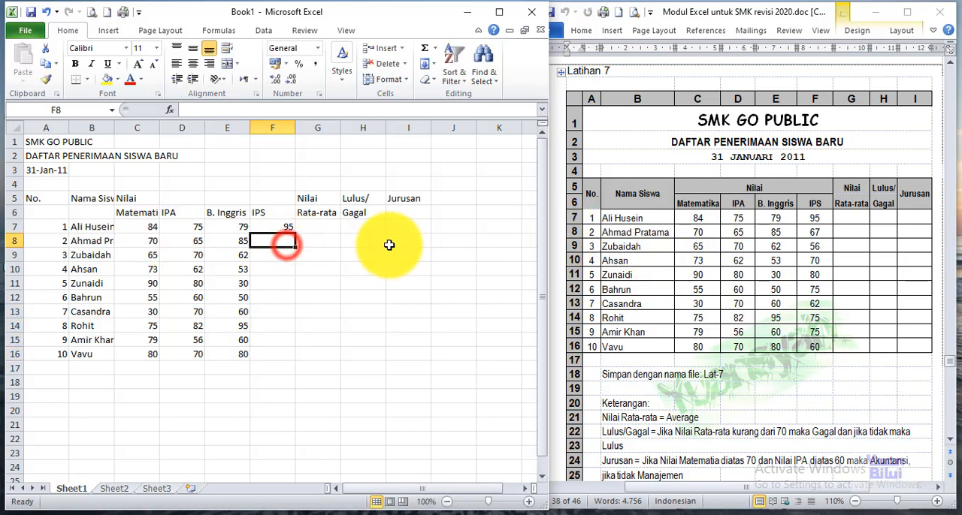
type("67")
key("Return")
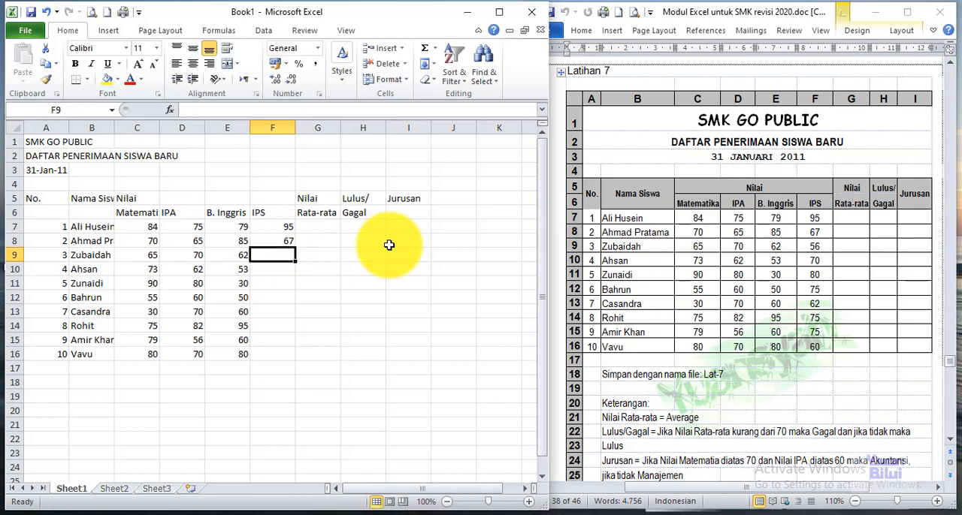
type("56")
key("Return")
type("70")
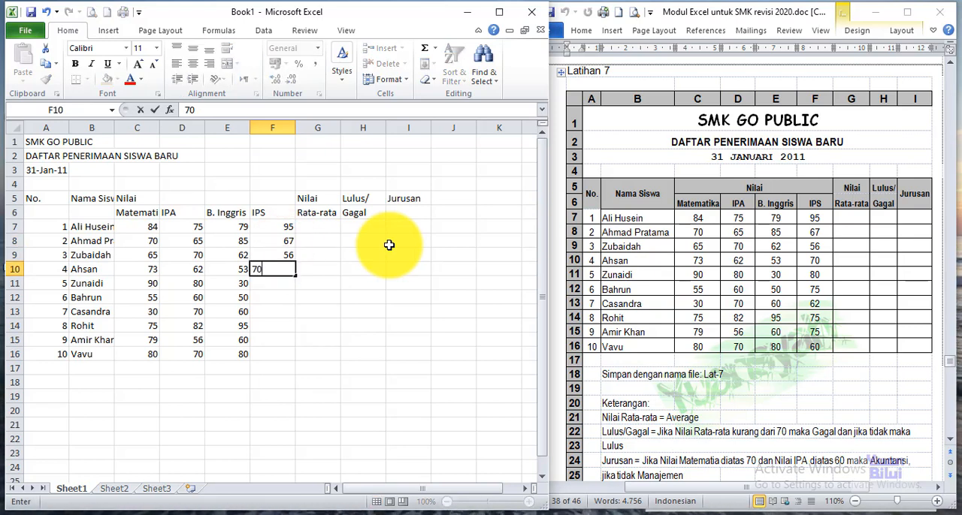
key("Return")
type("80")
key("Return")
type("75")
key("Return")
Step: Enter the IPS scores 62, 75, 75 and 60 for students 7 to 10 in F13:F16
type("6")
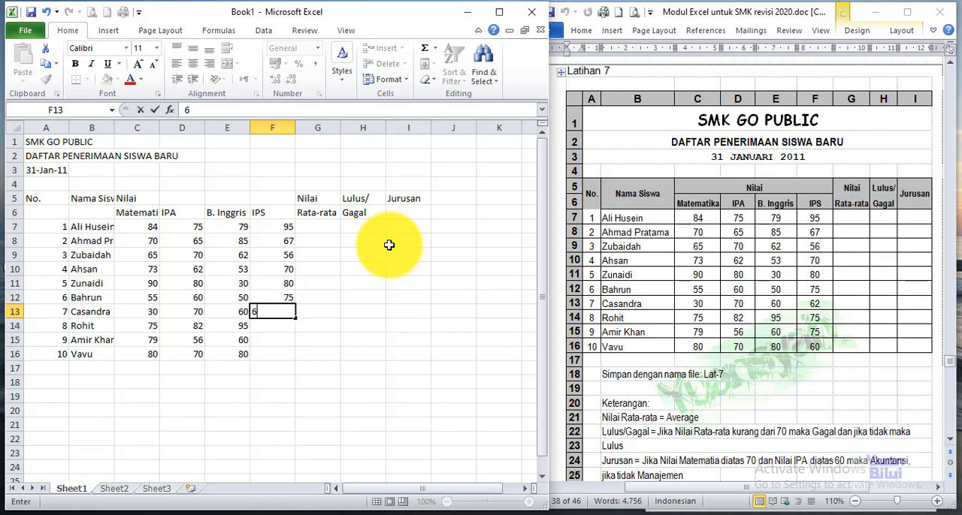
type("2")
key("Return")
type("75")
key("Return")
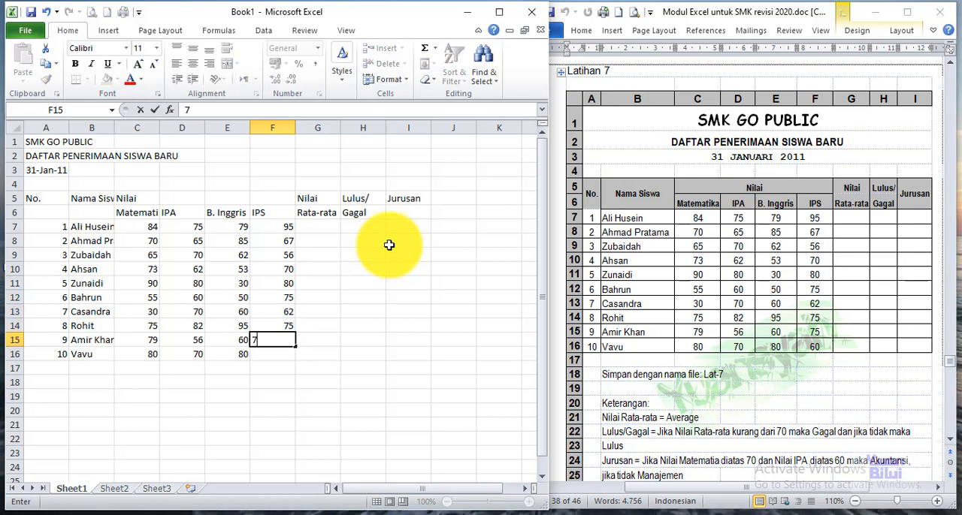
type("75")
key("Return")
type("60")
key("Return")
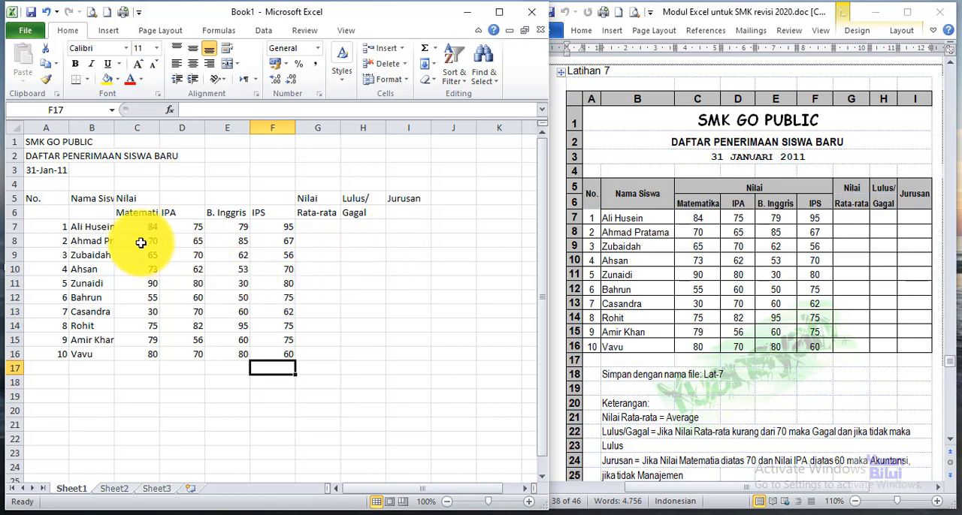
Step: Apply all borders to the whole table range A5:I16
left_click_drag(47, 199, 401, 352)
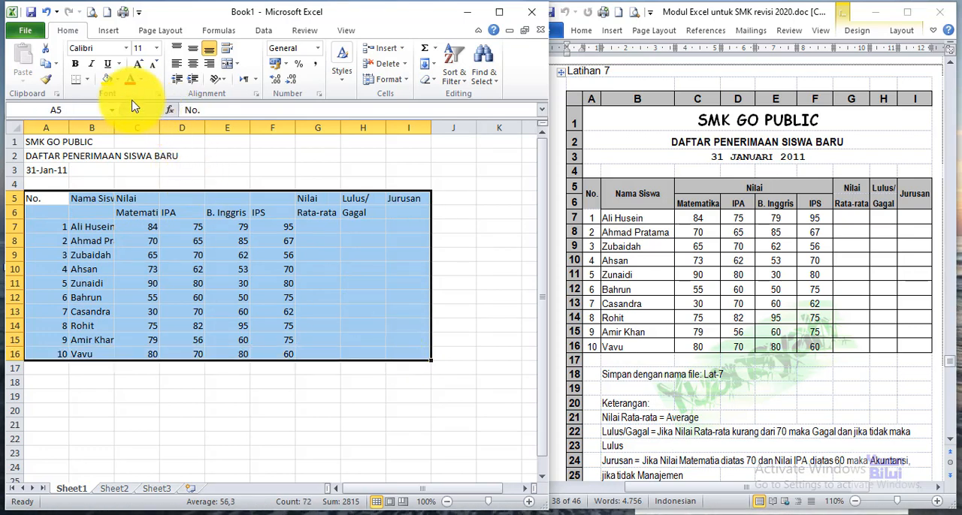
left_click(87, 81)
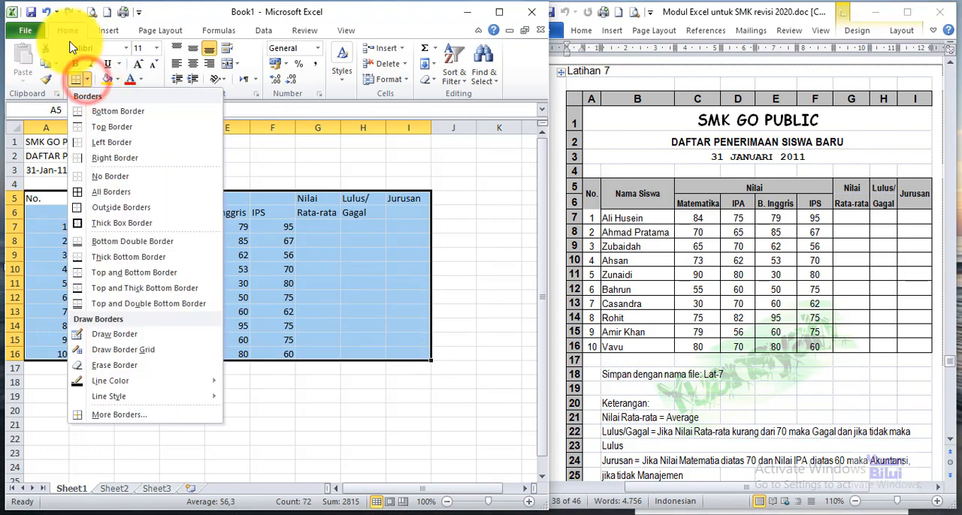
left_click(87, 193)
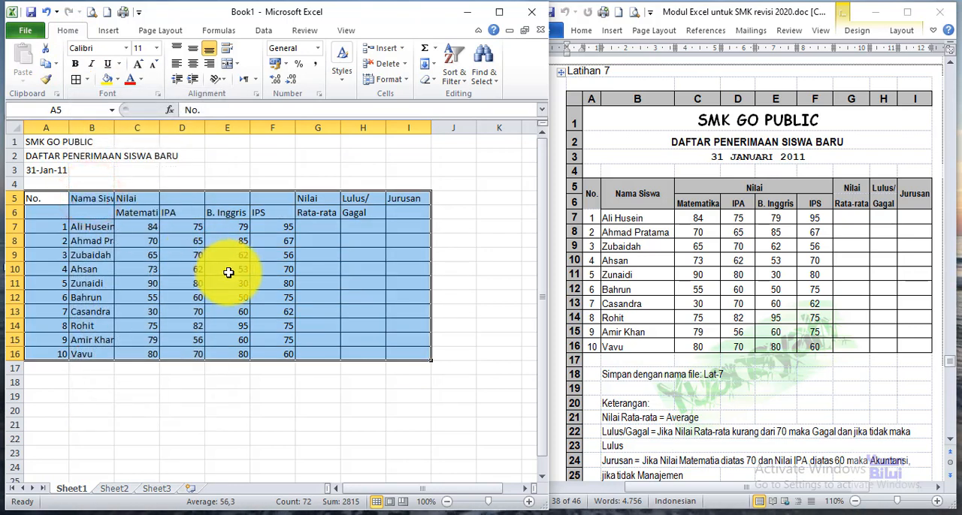
left_click(90, 255)
Step: Centre horizontally the student numbers in A7:A16, the scores in C7:F16 and the headings in A5:I6
left_click_drag(55, 229, 51, 353)
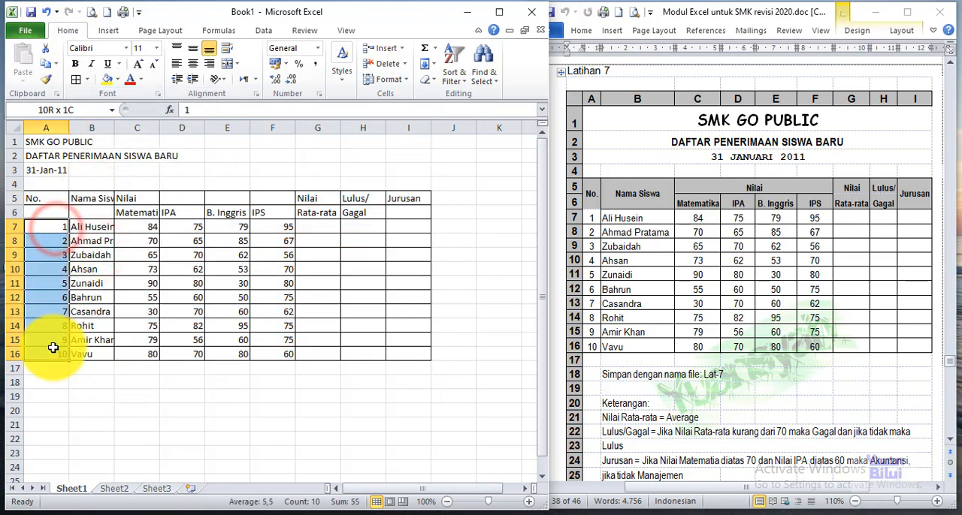
left_click(193, 63)
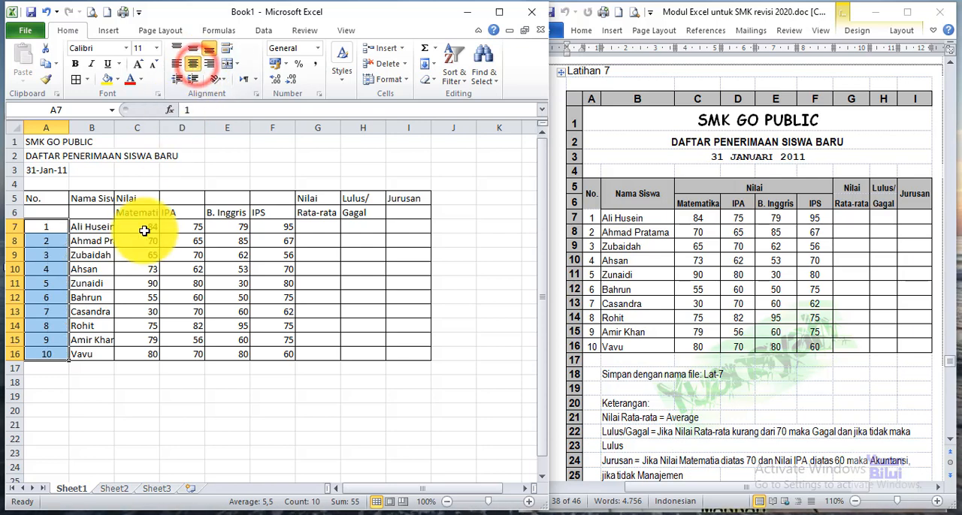
left_click_drag(143, 226, 273, 340)
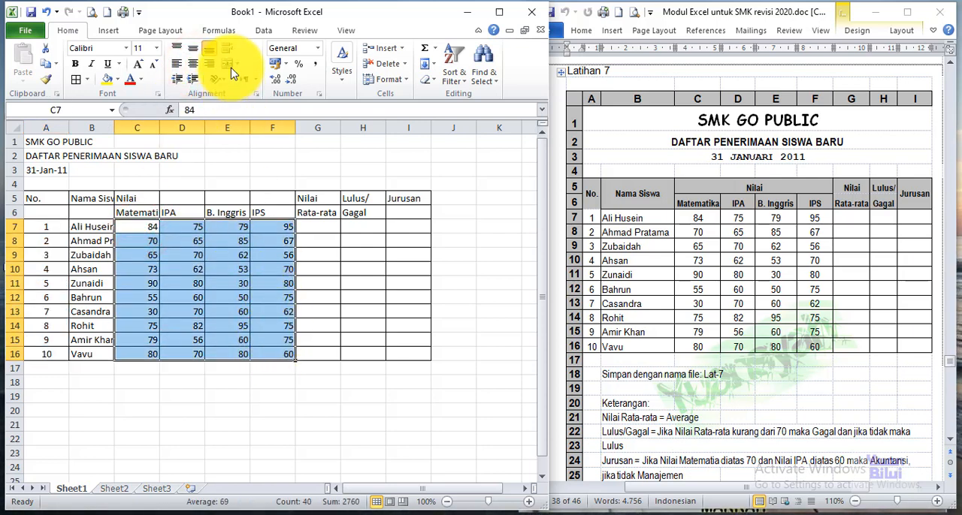
left_click(193, 63)
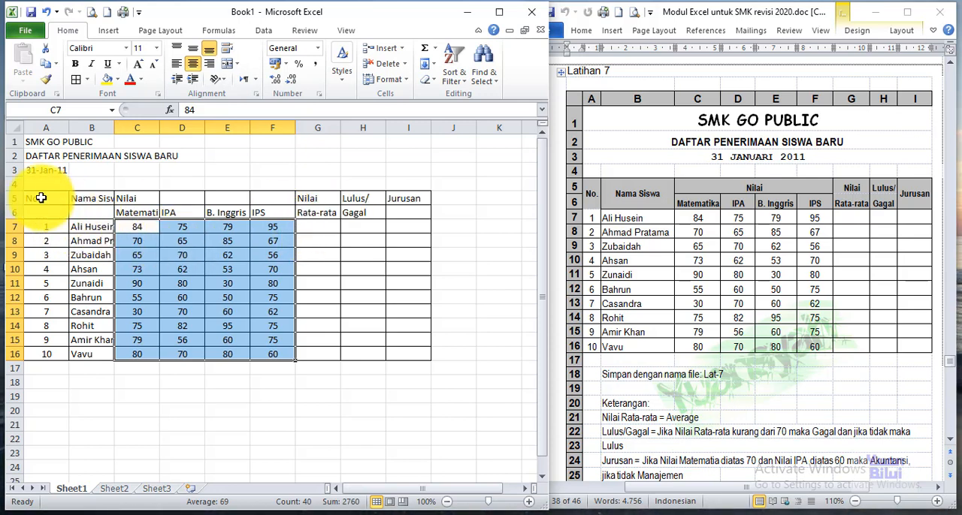
left_click_drag(42, 197, 406, 211)
left_click(194, 68)
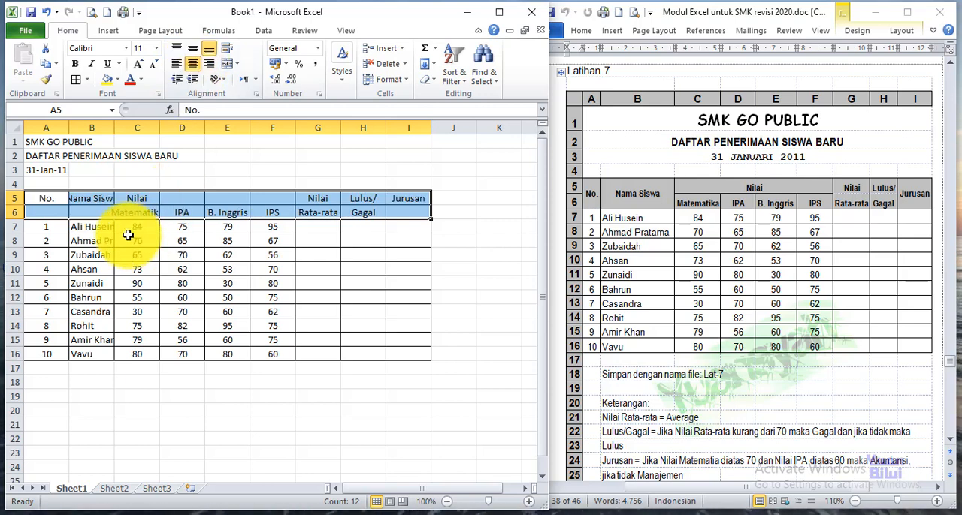
Step: Merge the No. heading over A5:A6 and the Nama Siswa heading over B5:B6, aligning both to the vertical middle
left_click(41, 198)
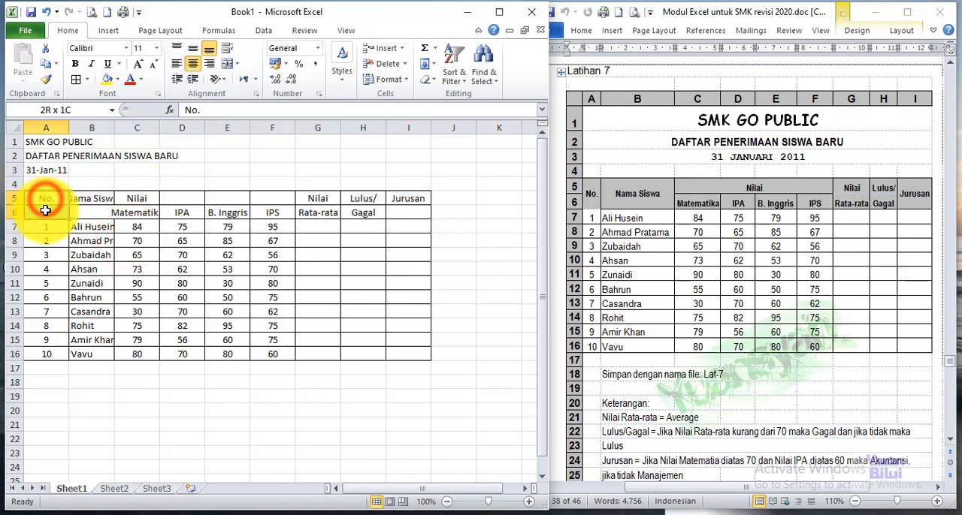
left_click_drag(45, 210, 45, 211)
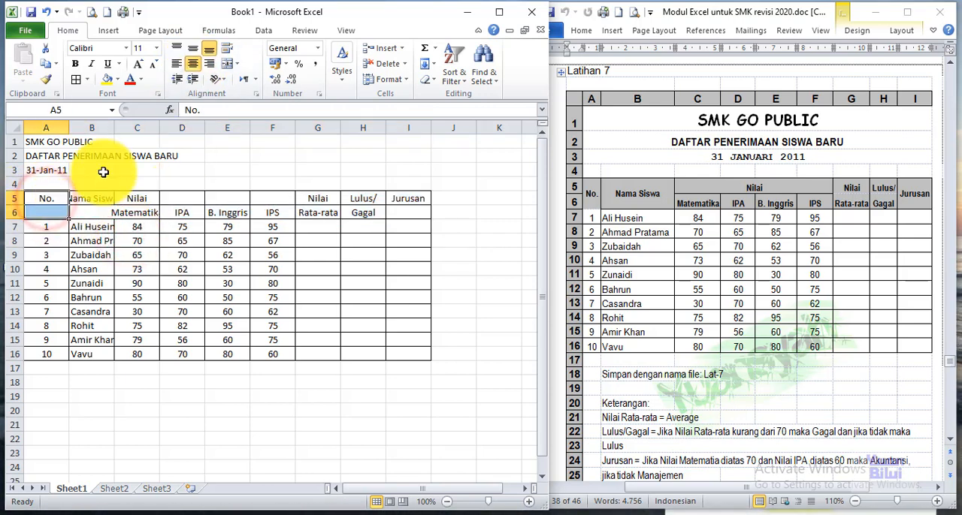
left_click(230, 69)
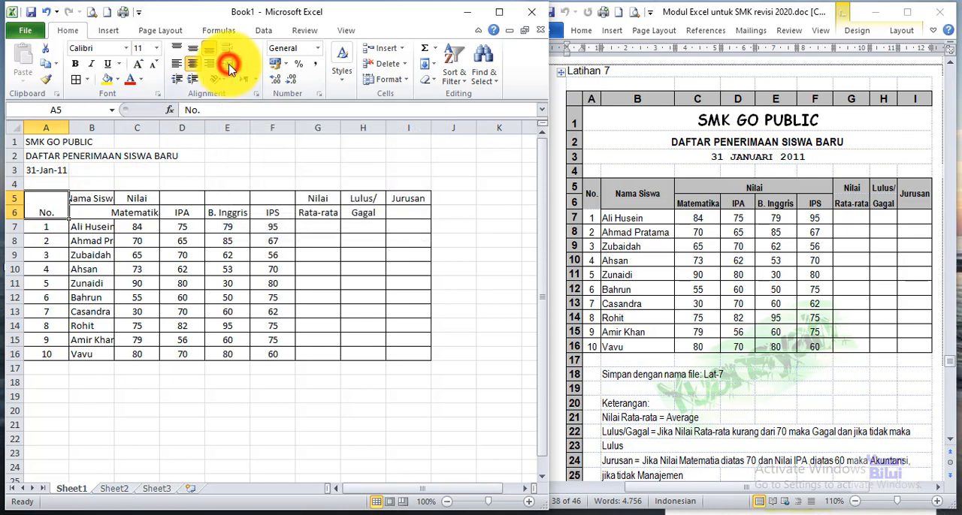
left_click(191, 51)
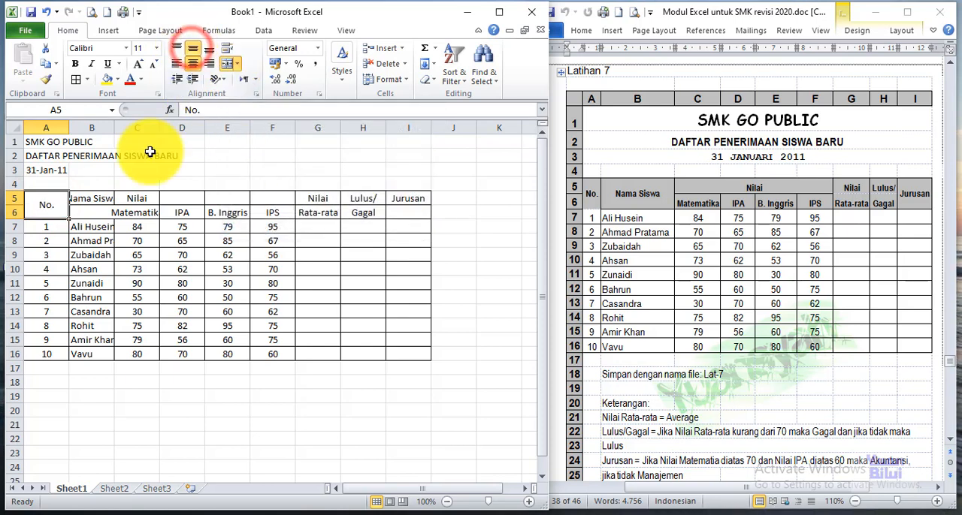
left_click(92, 199)
left_click_drag(92, 200, 91, 213)
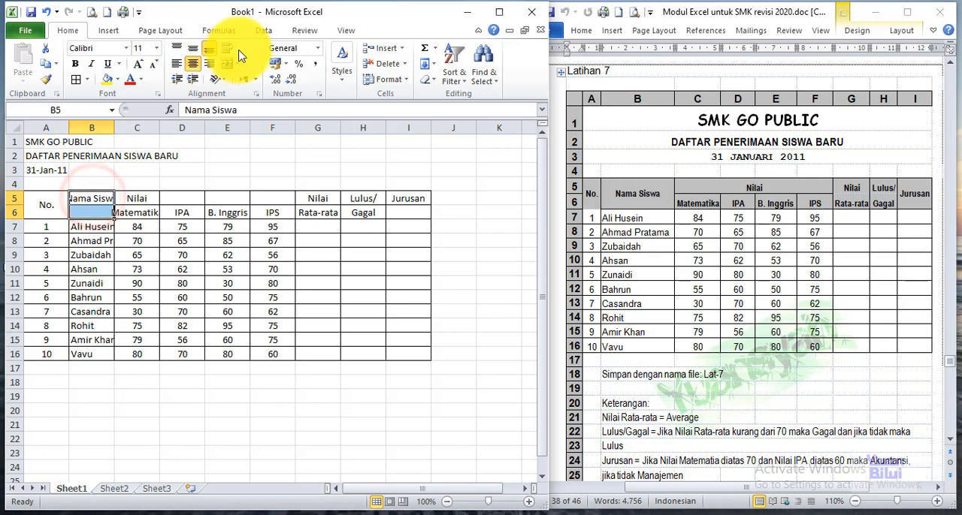
left_click(228, 64)
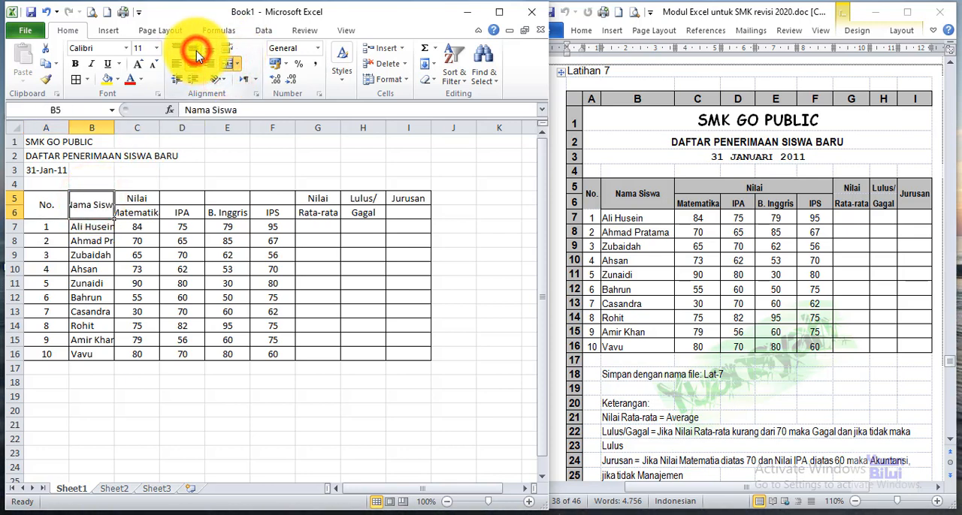
Step: Merge and centre the Nilai heading across C5:F5, and merge Jurusan over I5:I6 with vertical middle alignment
left_click_drag(137, 198, 271, 197)
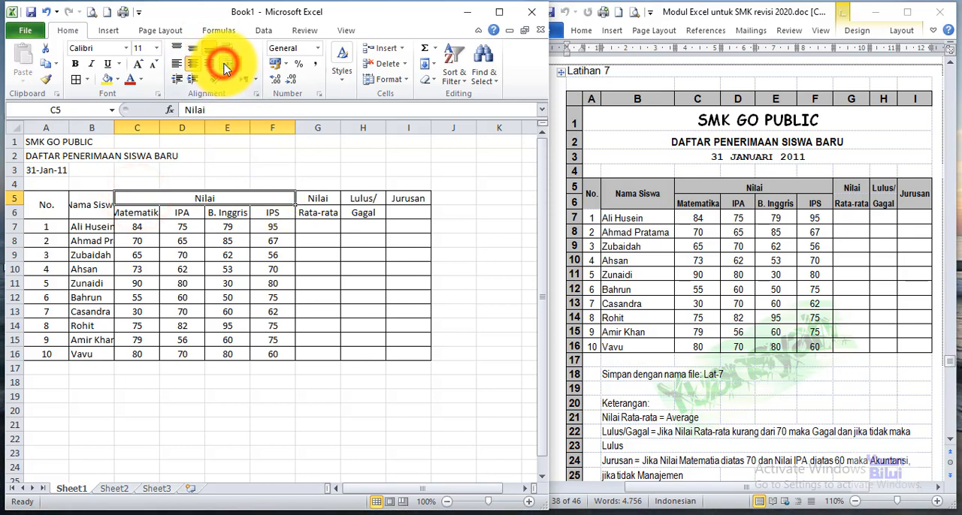
left_click(404, 201)
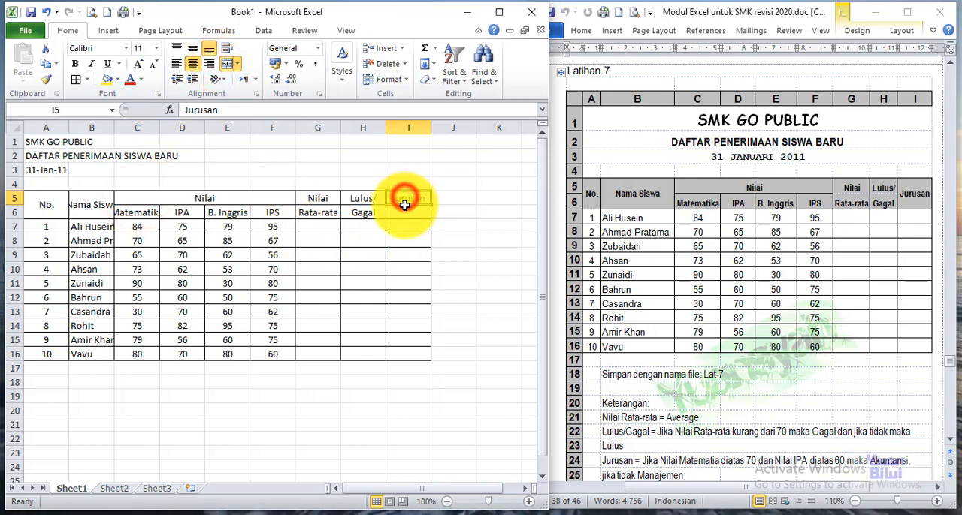
left_click_drag(405, 201, 405, 214)
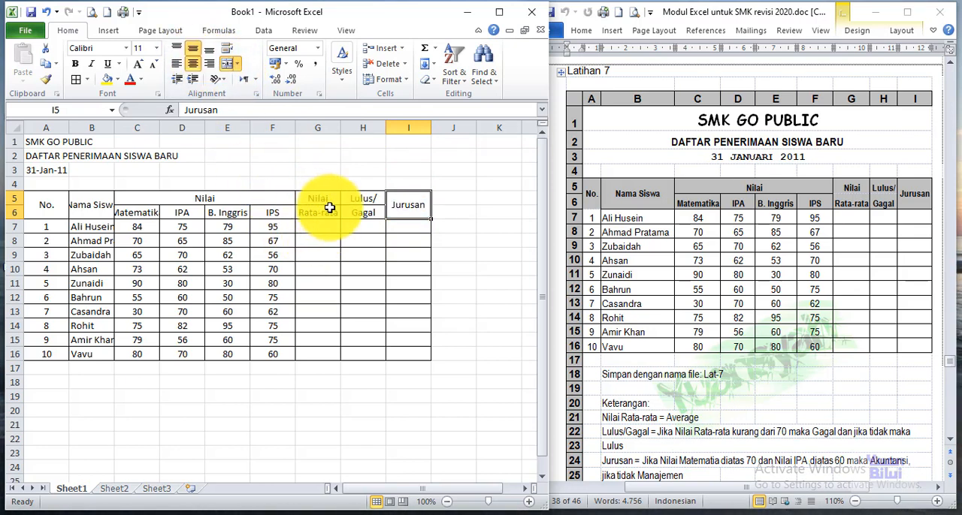
Step: Remove the inner horizontal border between the two heading rows of Nilai Rata-rata and Lulus/Gagal in G5:H6
left_click_drag(326, 213, 359, 213)
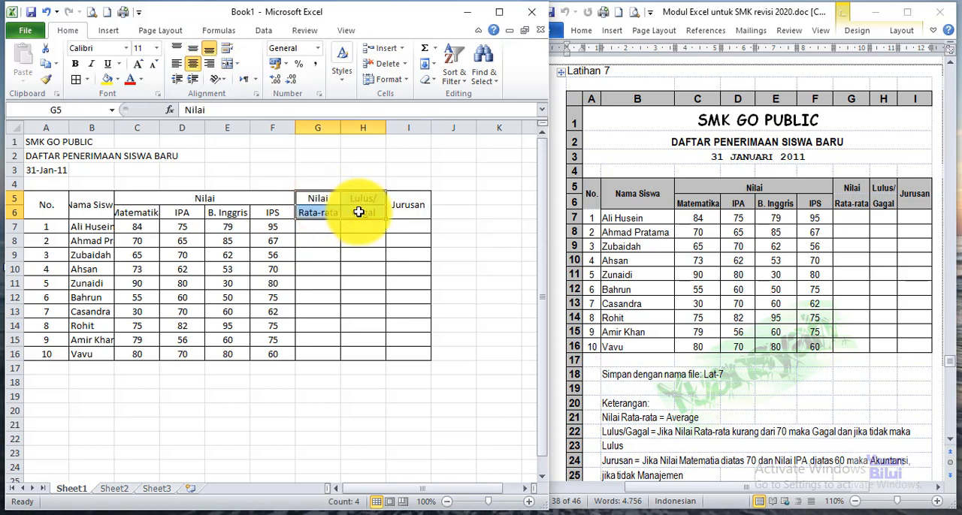
right_click(344, 209)
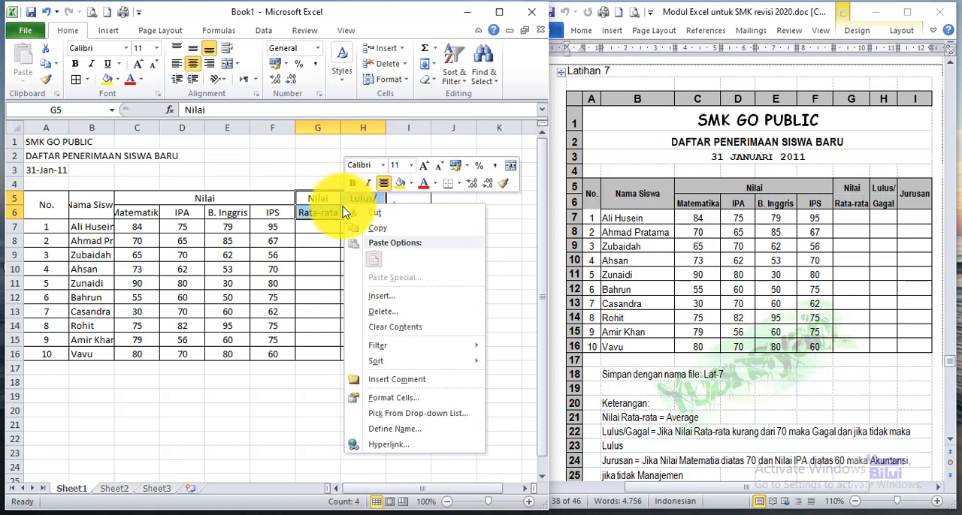
left_click(412, 403)
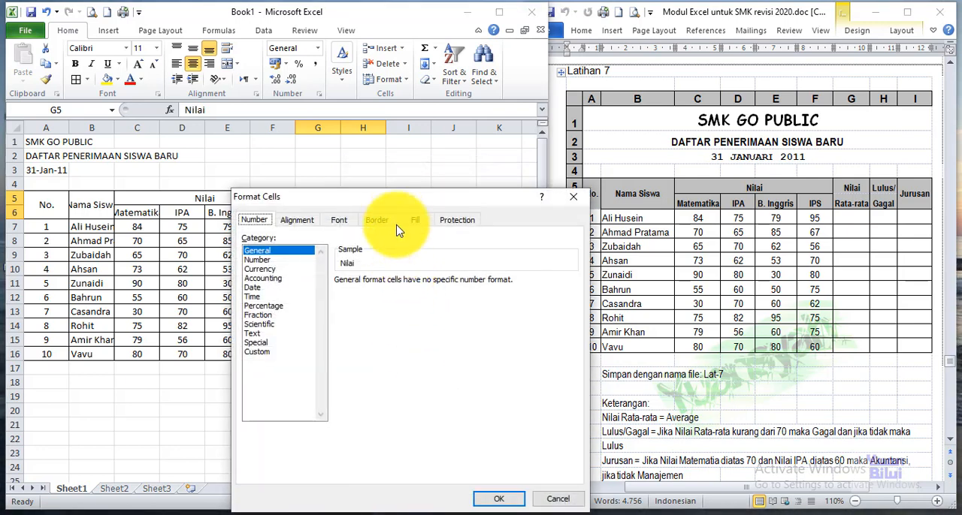
left_click_drag(386, 191, 342, 107)
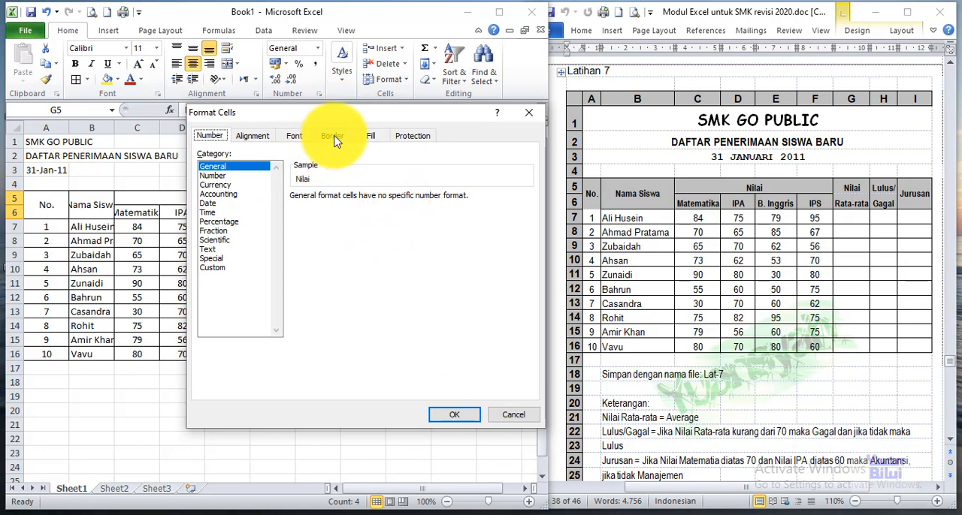
left_click(333, 137)
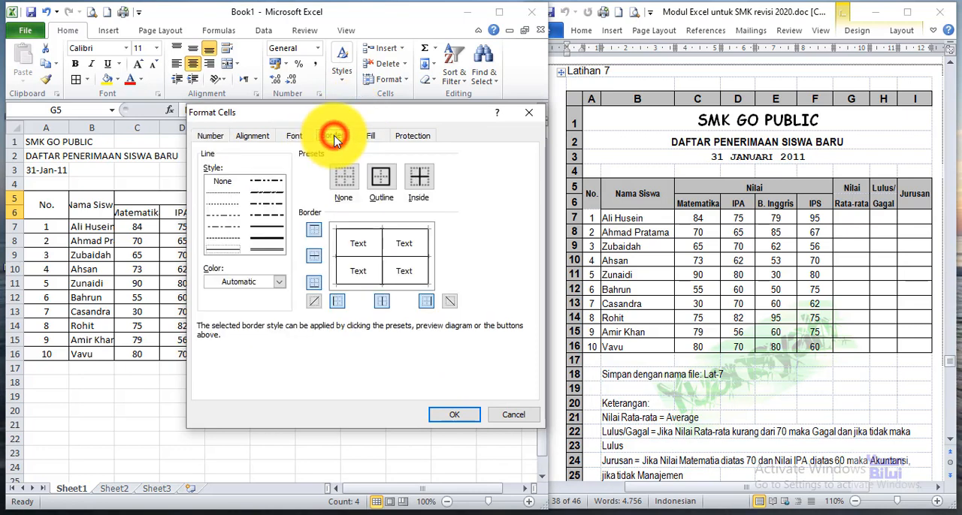
left_click(315, 259)
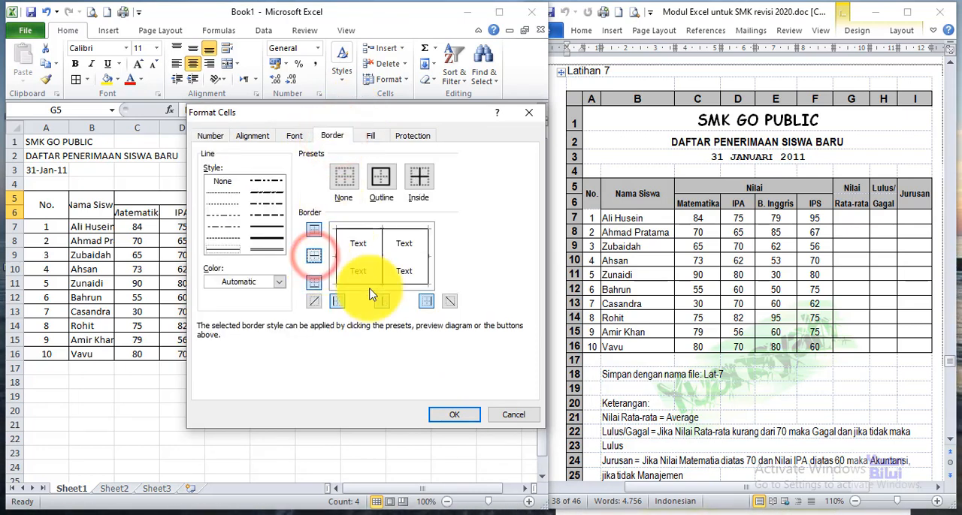
left_click(451, 418)
left_click(359, 339)
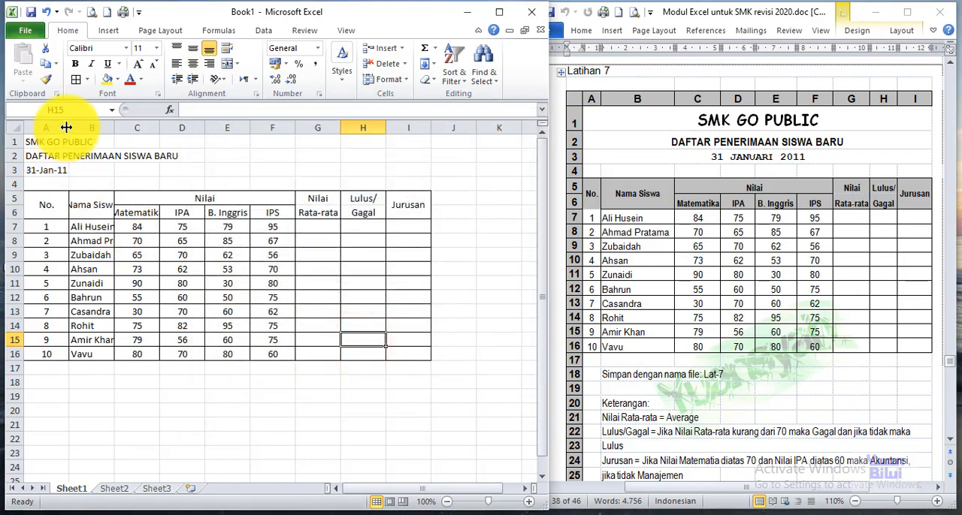
Step: Narrow column A and widen columns B and C to fit the student names and the Matematika heading
left_click_drag(66, 127, 183, 127)
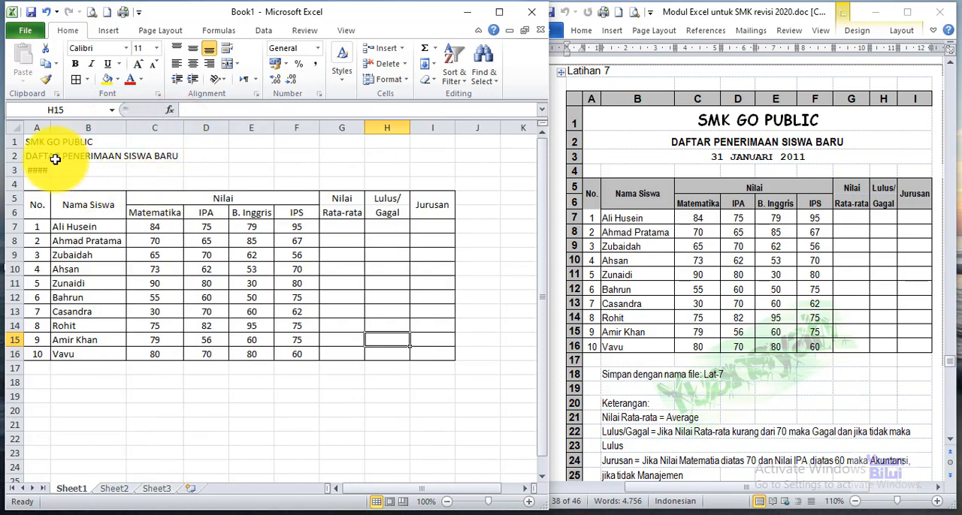
Step: Merge and centre the SMK GO PUBLIC title across A1:I1 and set its font to Comic Sans MS
left_click_drag(35, 141, 367, 141)
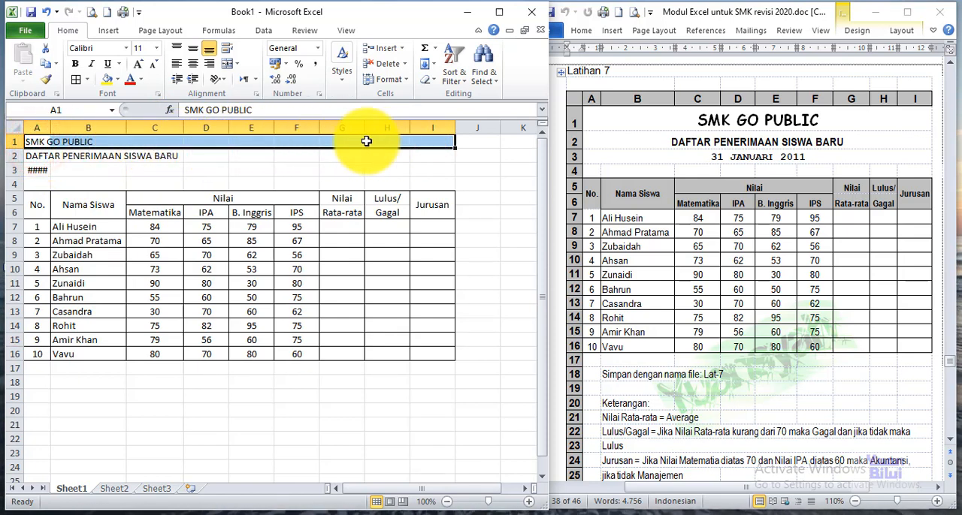
left_click(229, 66)
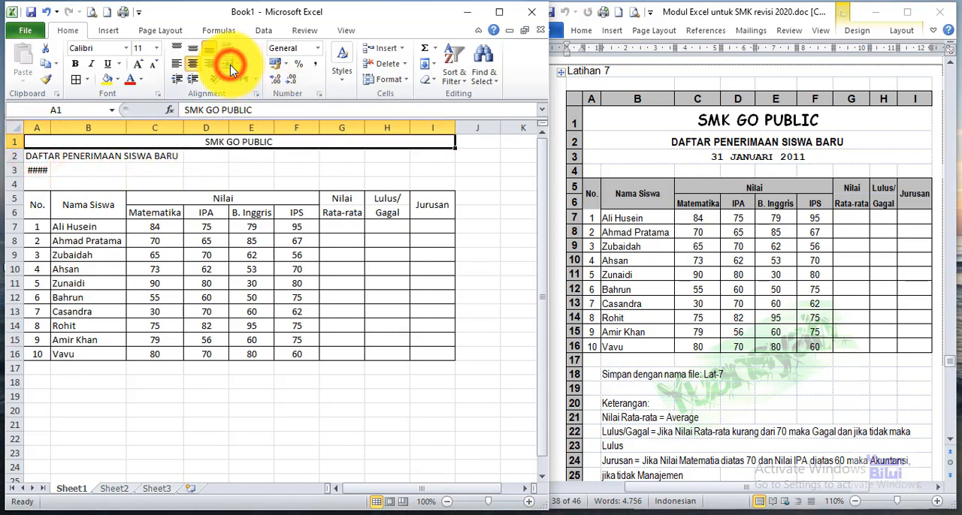
left_click(124, 48)
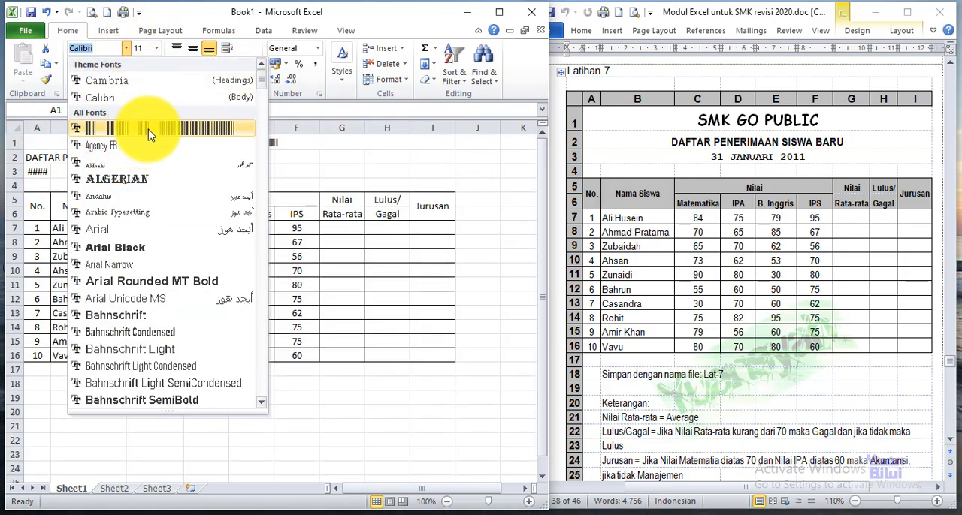
type("co")
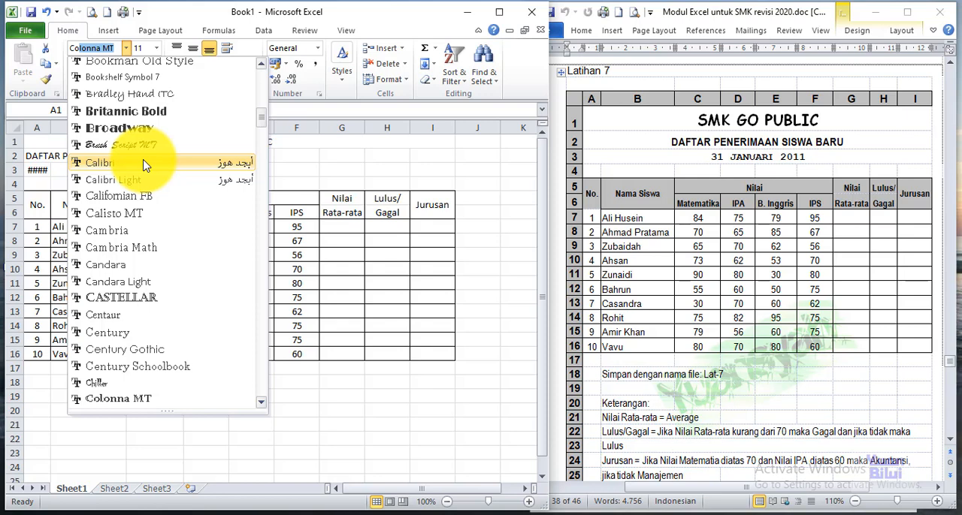
type("mic Sans")
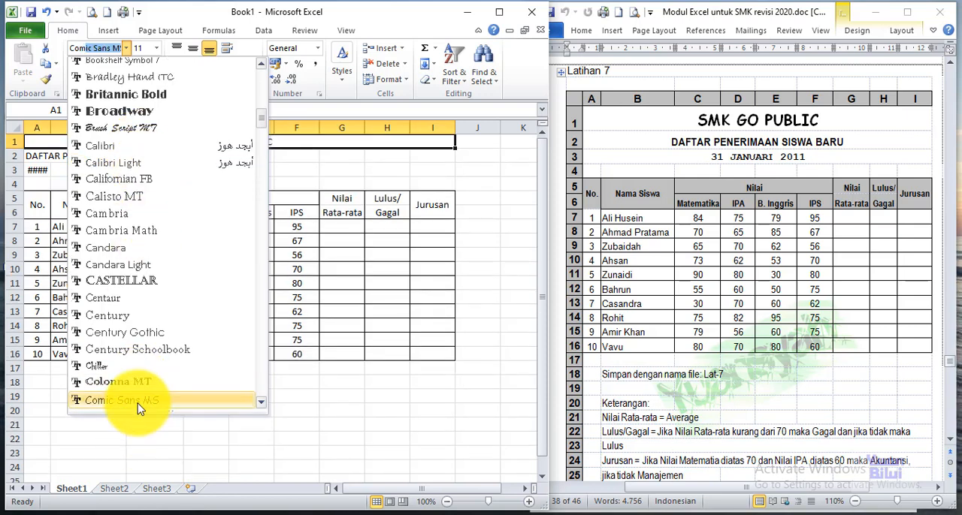
left_click(137, 401)
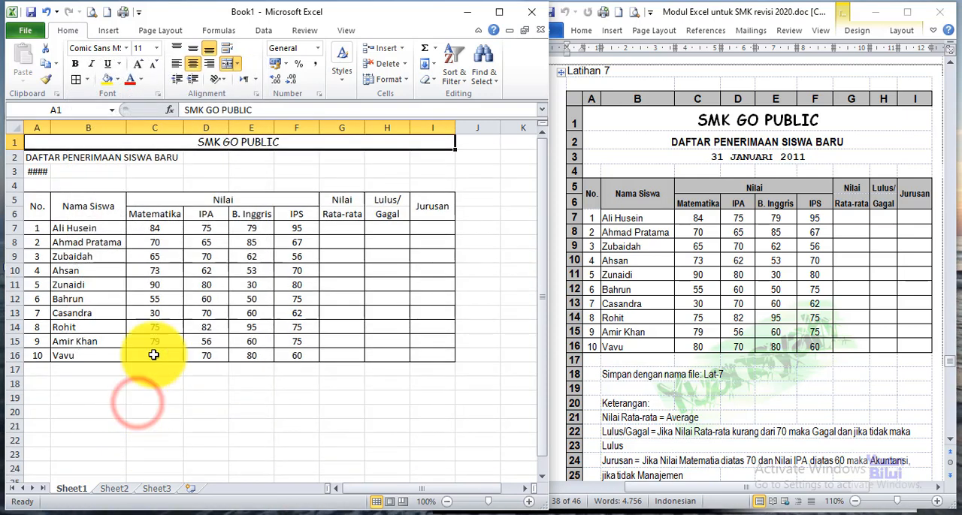
Step: Make the SMK GO PUBLIC title bold and increase its font size to match the reference heading
left_click(75, 64)
left_click(138, 64)
left_click(138, 64)
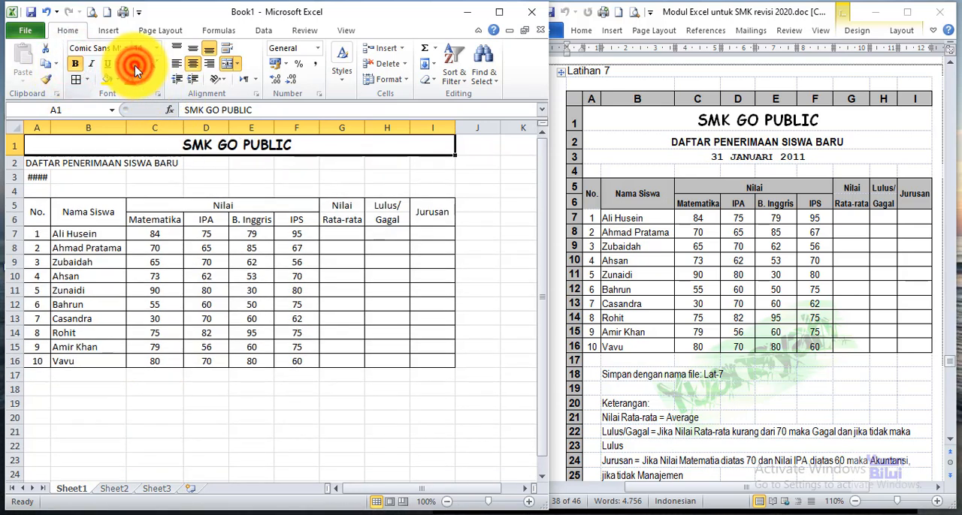
left_click(138, 64)
Step: Merge and centre the DAFTAR PENERIMAAN SISWA BARU subtitle across A2:I2 and the date across A3:I3
left_click_drag(36, 166, 419, 166)
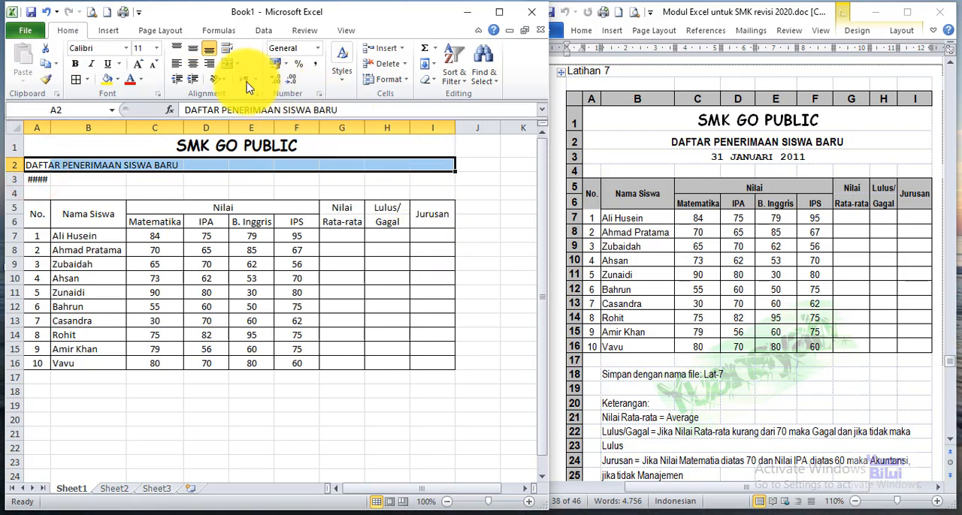
left_click(228, 65)
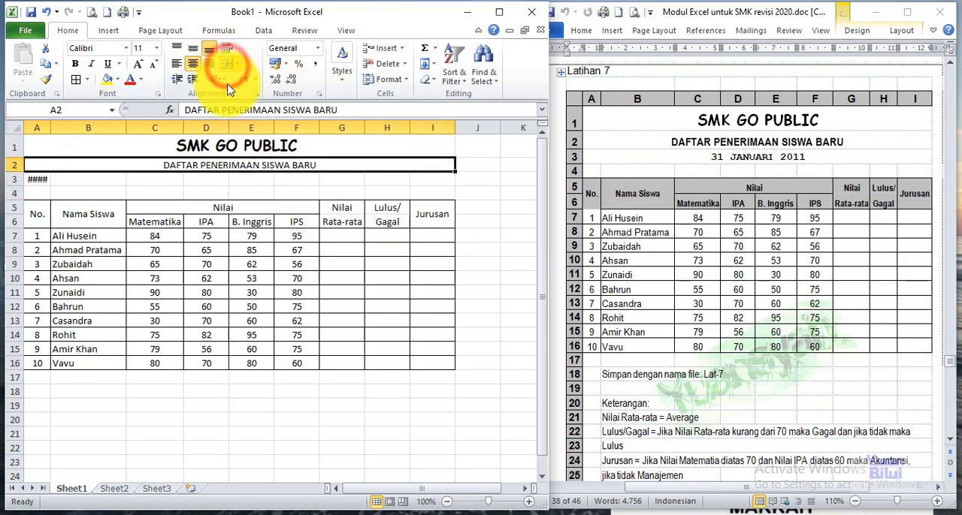
left_click_drag(30, 180, 441, 179)
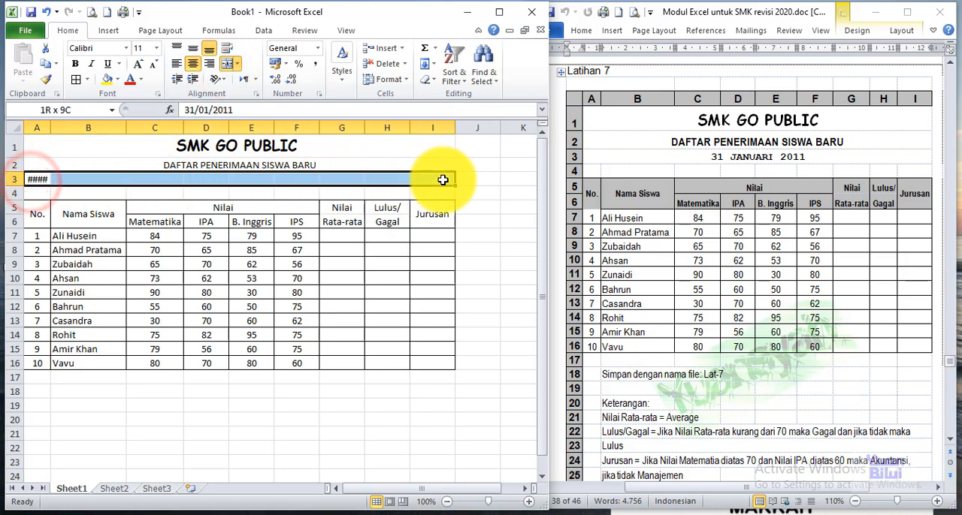
left_click(229, 66)
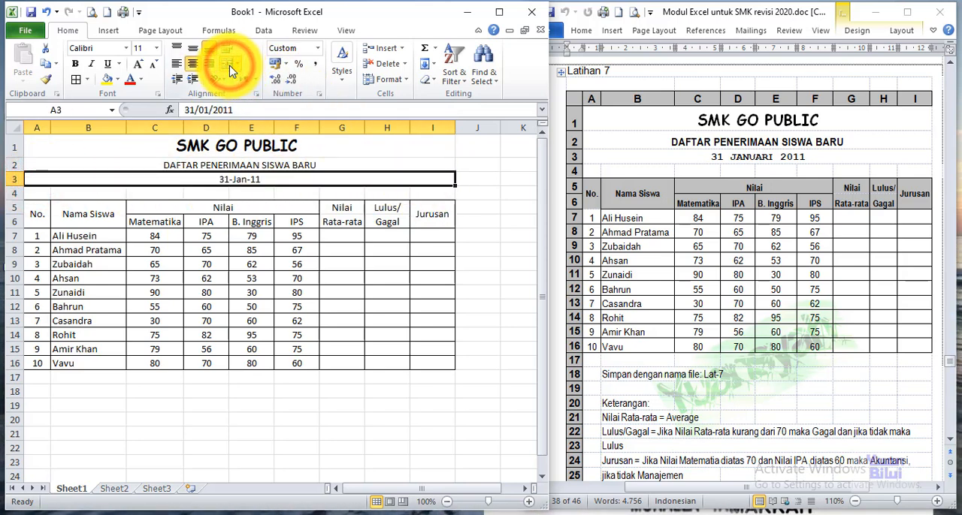
Step: Format the date in A3 with the Indonesian date type 14 Maret 2001
left_click(318, 54)
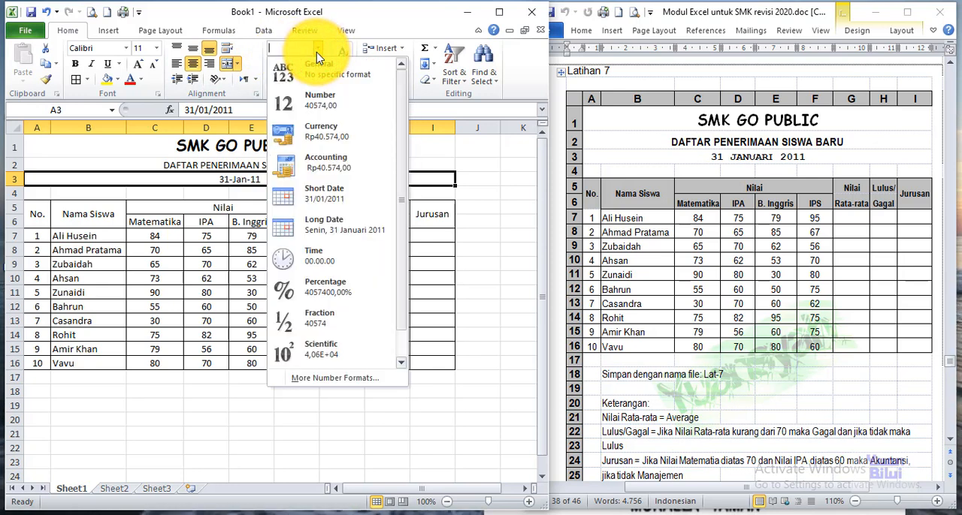
left_click_drag(402, 154, 401, 201)
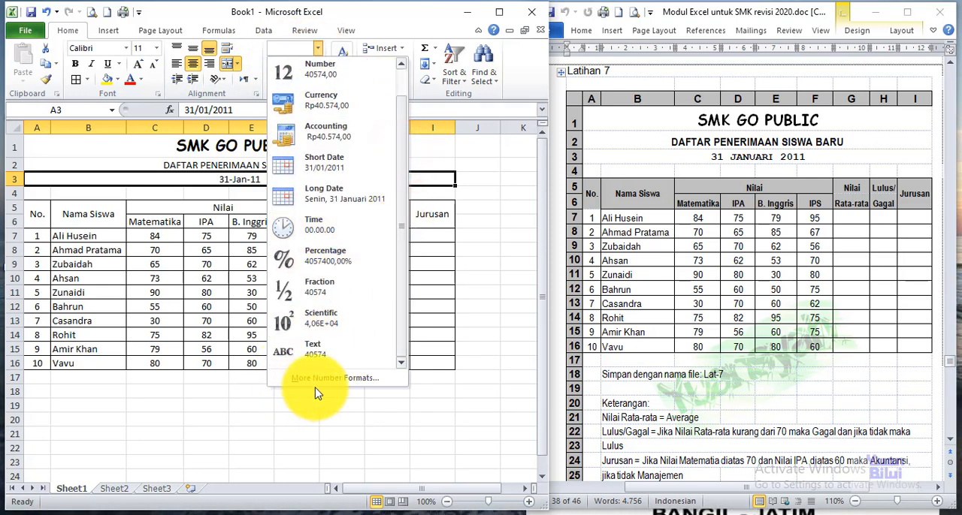
left_click(336, 381)
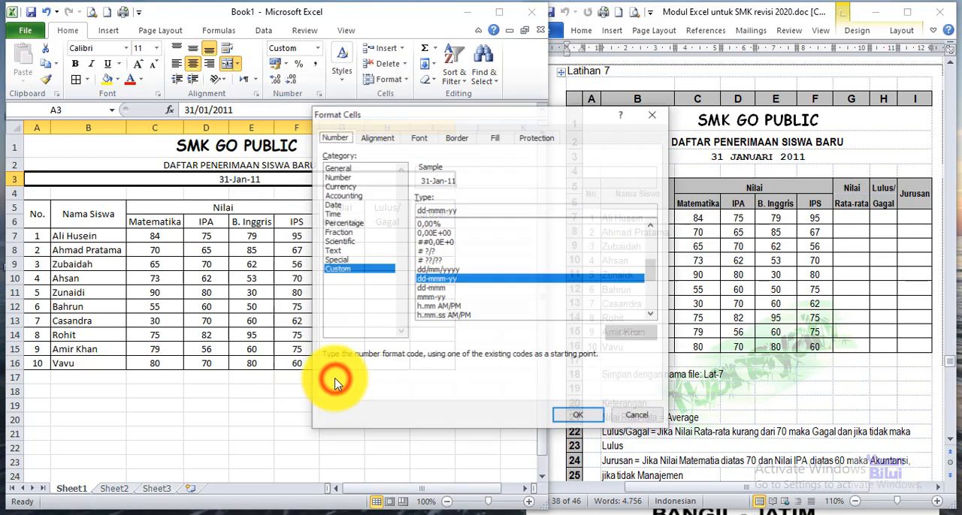
left_click(338, 204)
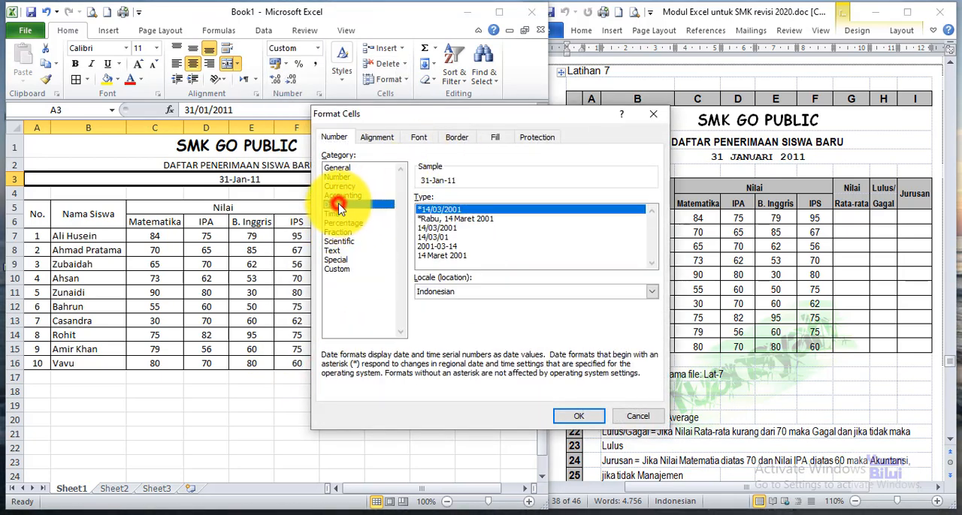
left_click(448, 257)
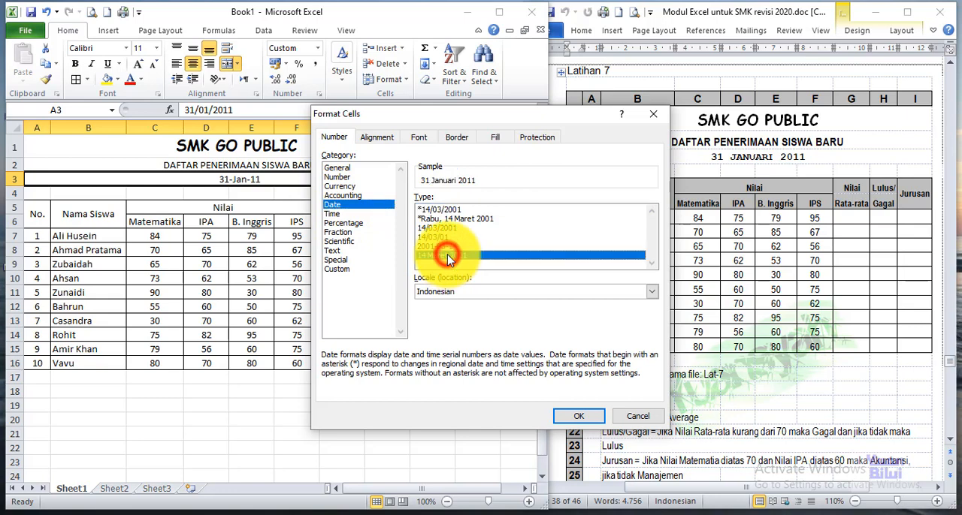
left_click(583, 418)
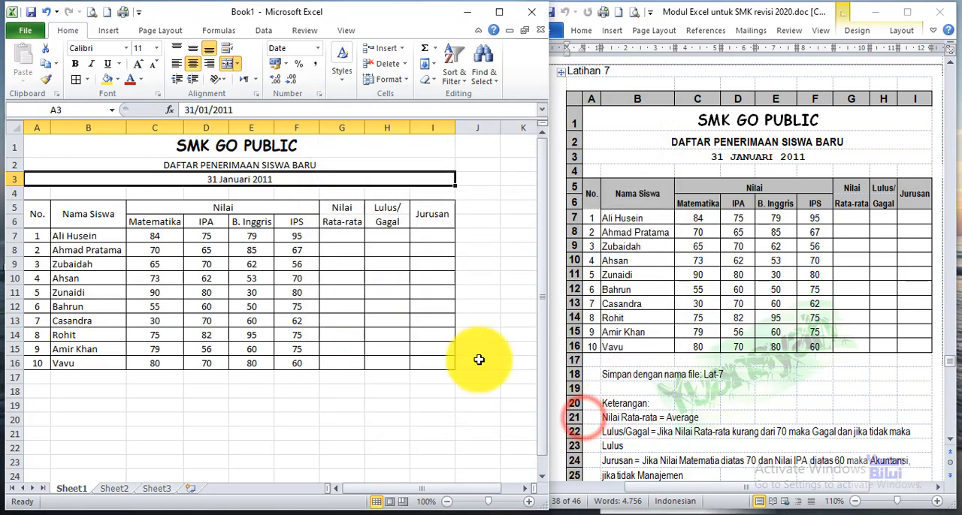
Step: Make the DAFTAR PENERIMAAN SISWA BARU subtitle bold at size 14 and the date below it bold at size 12
left_click(234, 164)
left_click(137, 64)
left_click(138, 64)
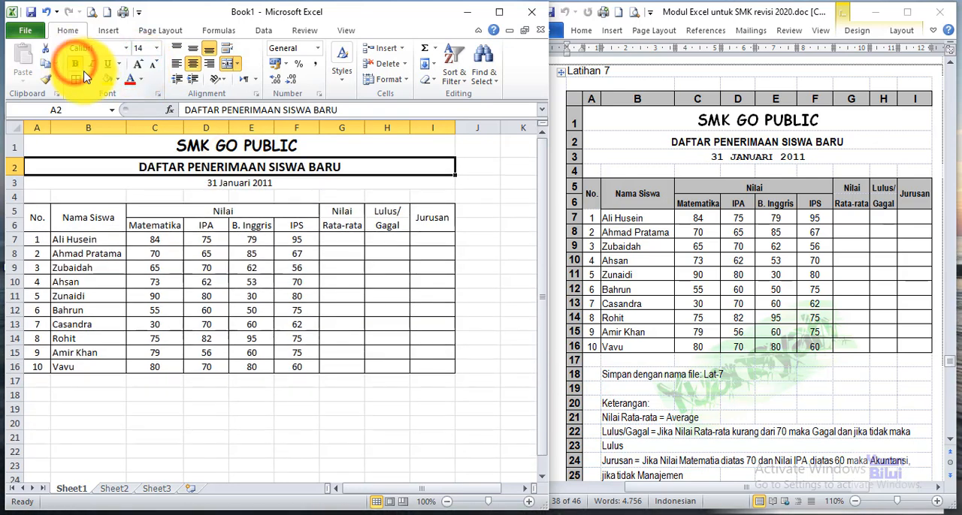
left_click(242, 183)
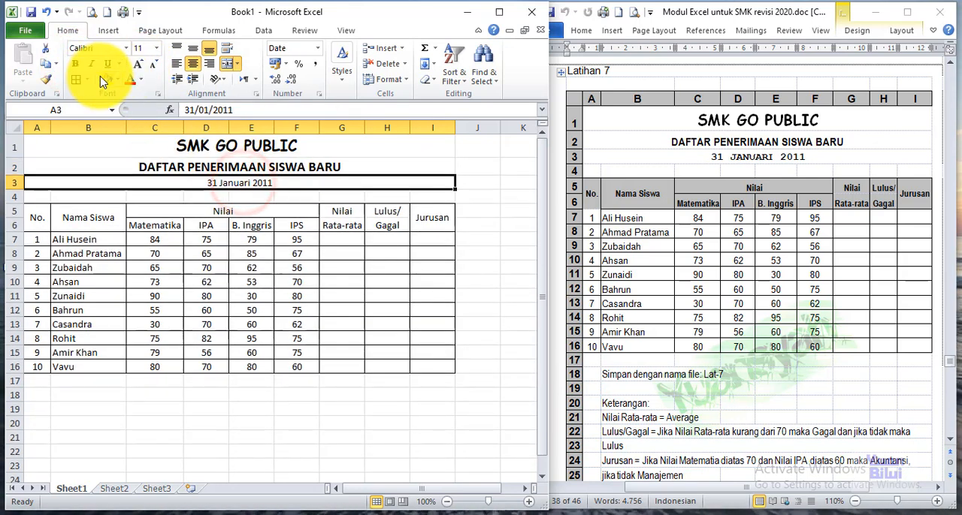
left_click(76, 63)
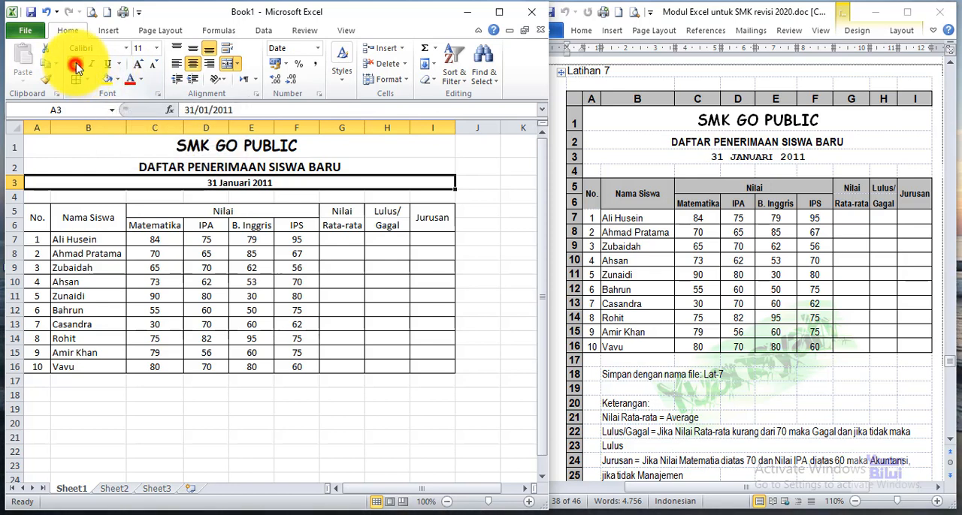
left_click(141, 63)
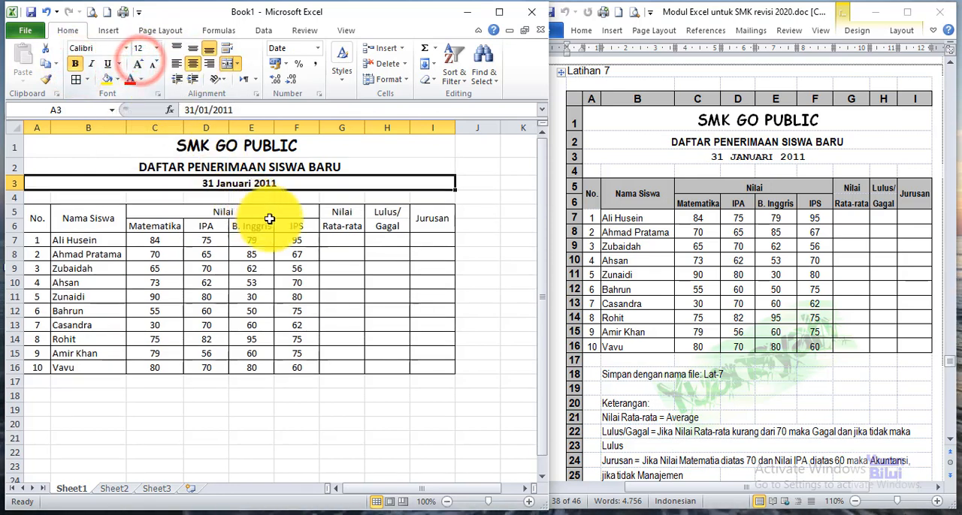
Step: Fill the table heading cells A5:I6 with grey and make their text bold
left_click_drag(55, 219, 414, 219)
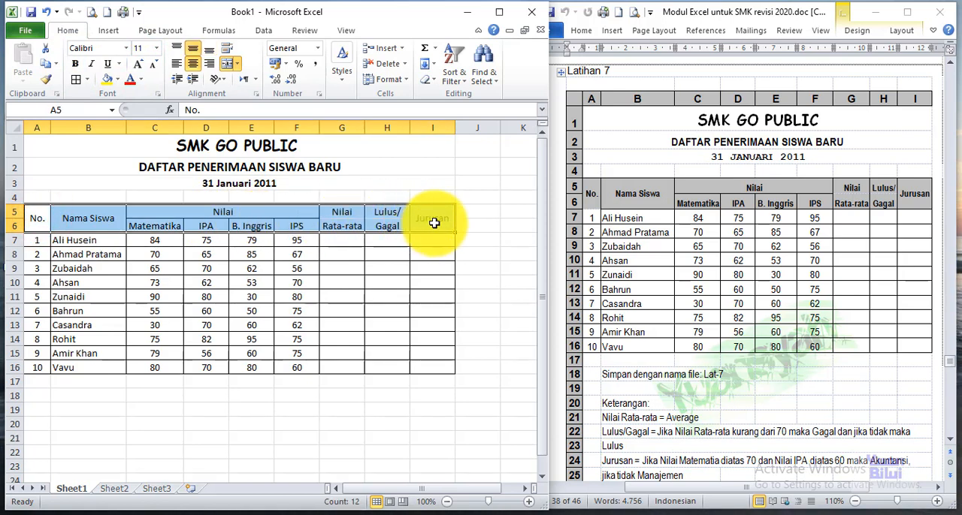
left_click(117, 80)
left_click(106, 140)
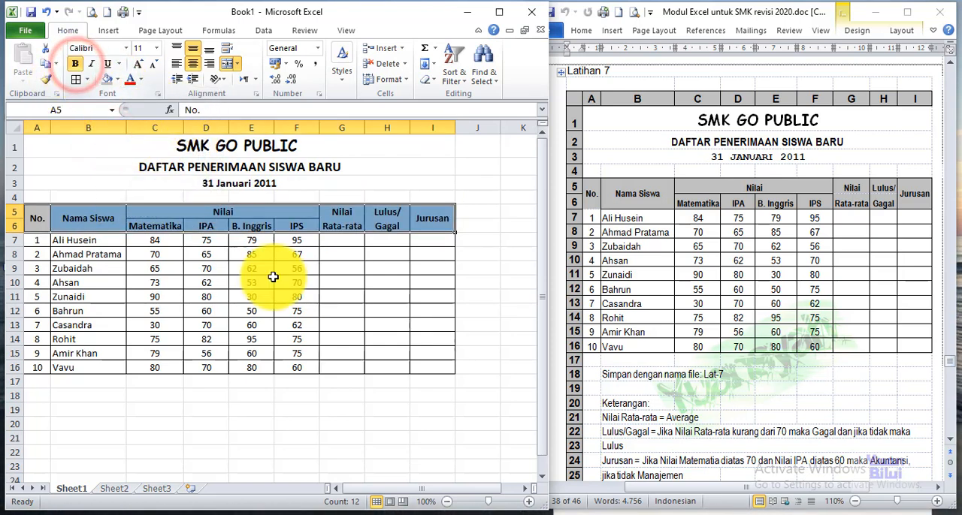
Step: Enter the formula =AVERAGE(C7:F7) in G7 to calculate the first student's Nilai Rata-rata
left_click_drag(297, 297, 296, 239)
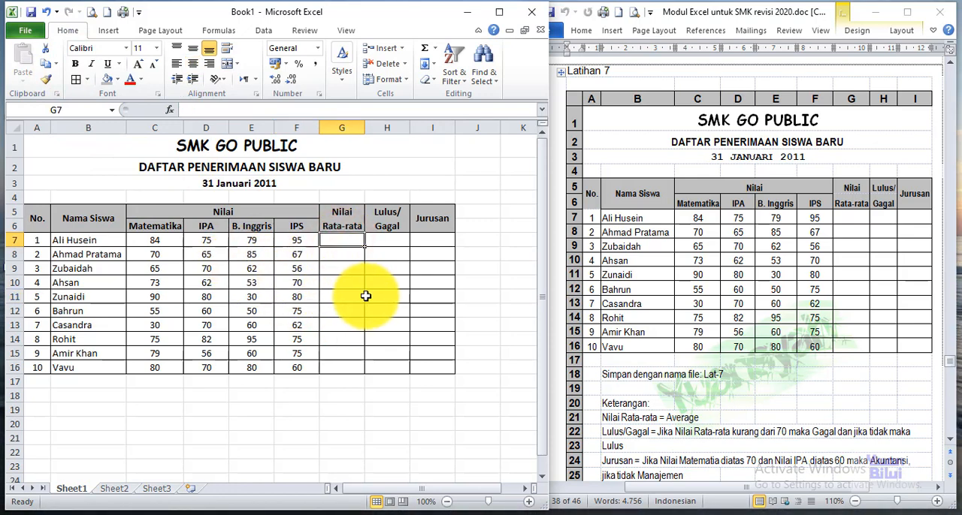
type("=")
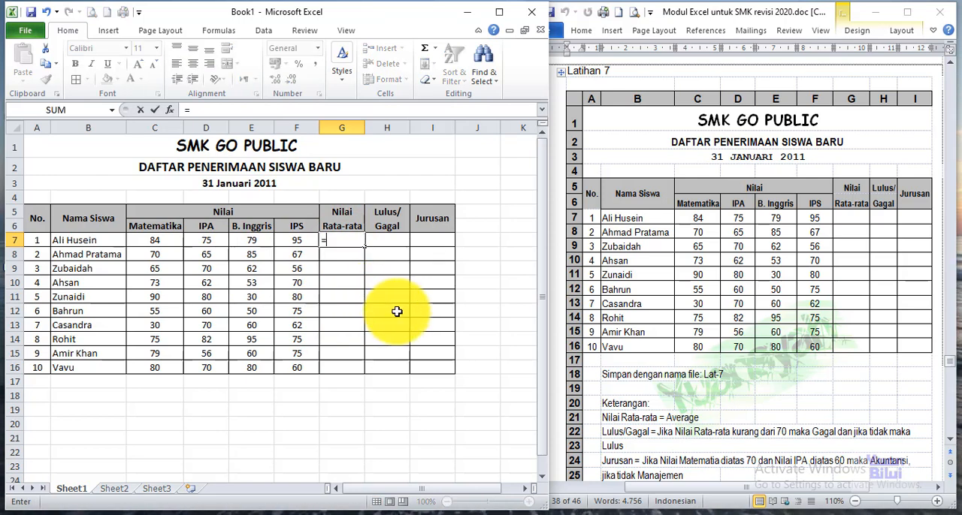
type("AVE")
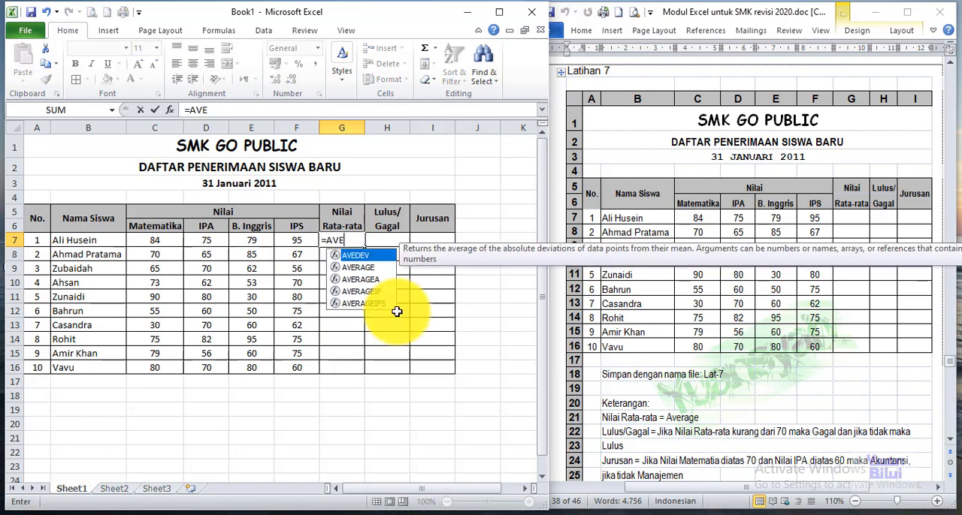
type("RAGE")
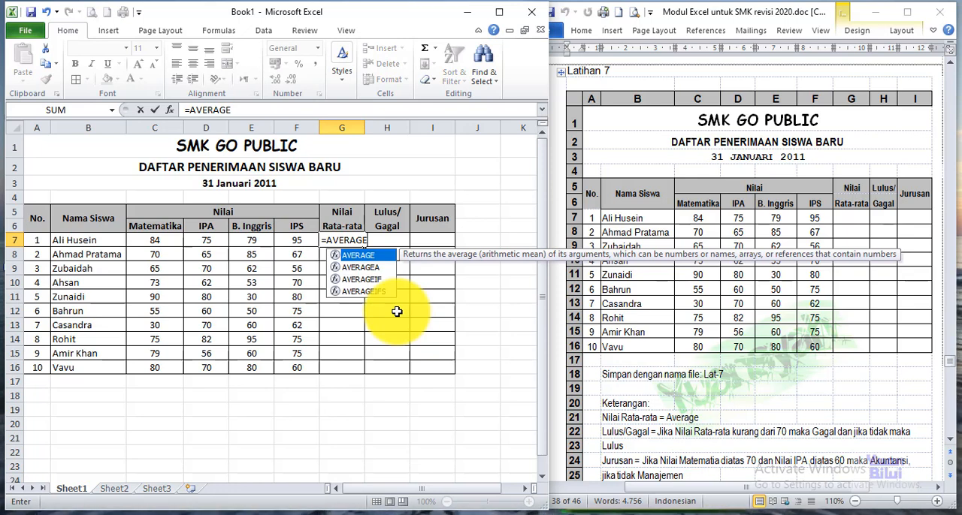
type("(")
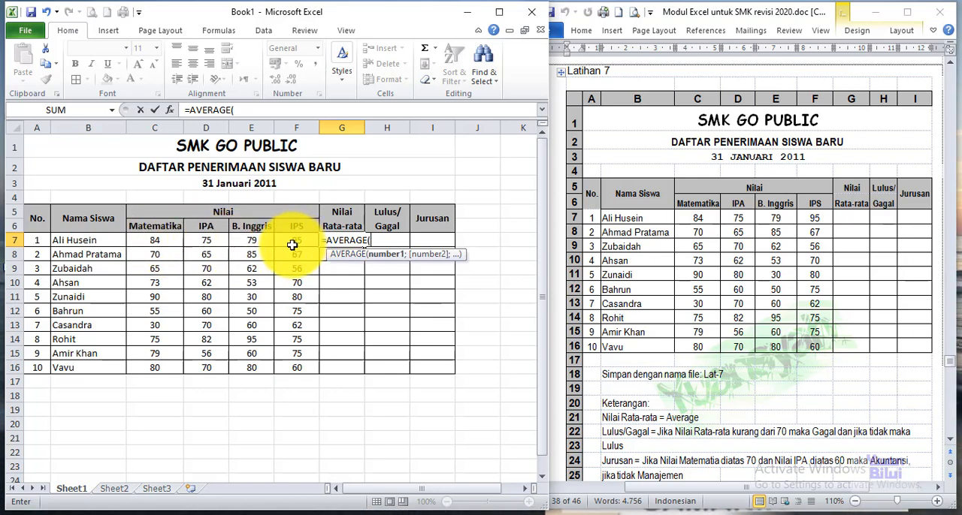
left_click_drag(149, 240, 294, 245)
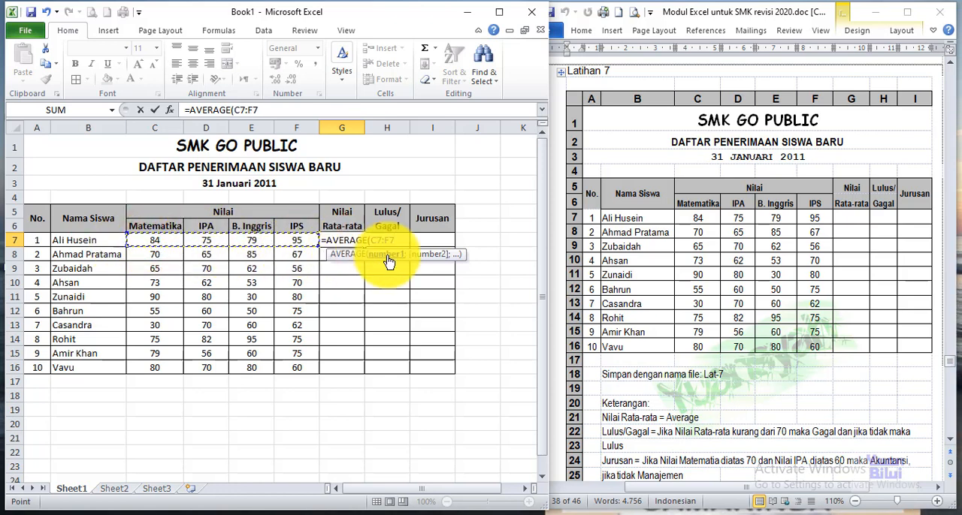
type(")")
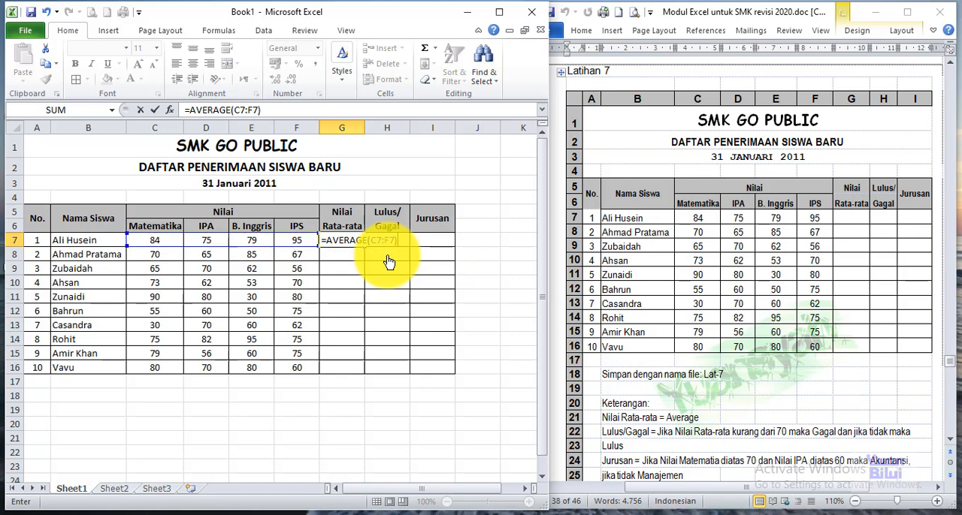
key("Return")
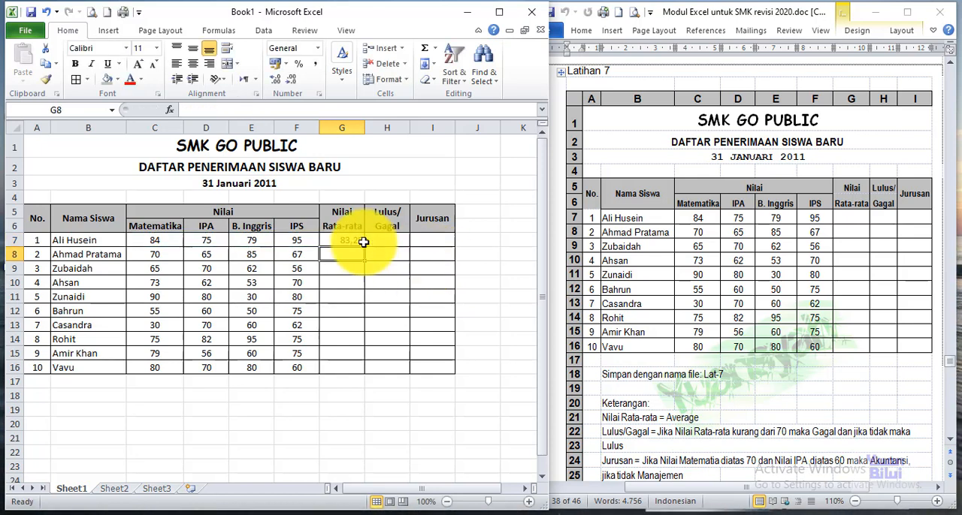
Step: Copy the average formula from G7 down through G16 for the remaining students
left_click(341, 240)
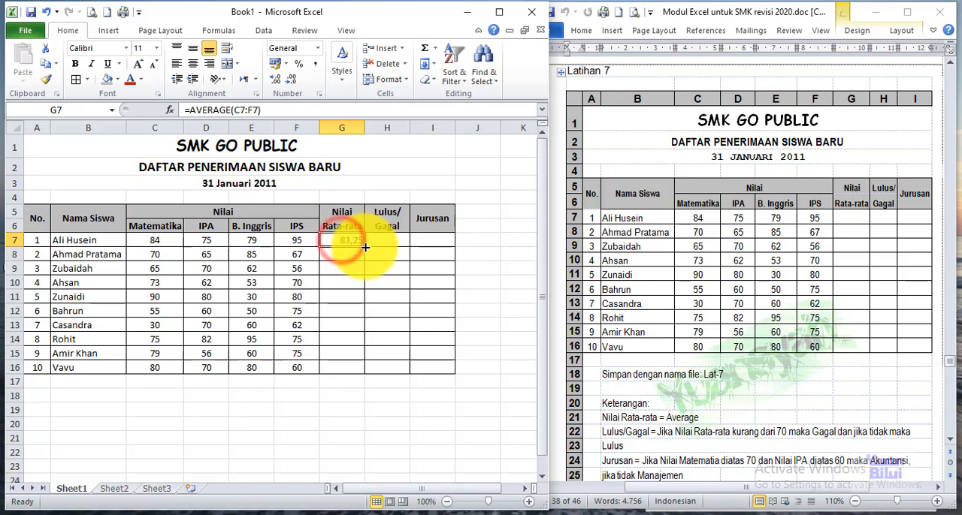
left_click_drag(365, 248, 364, 370)
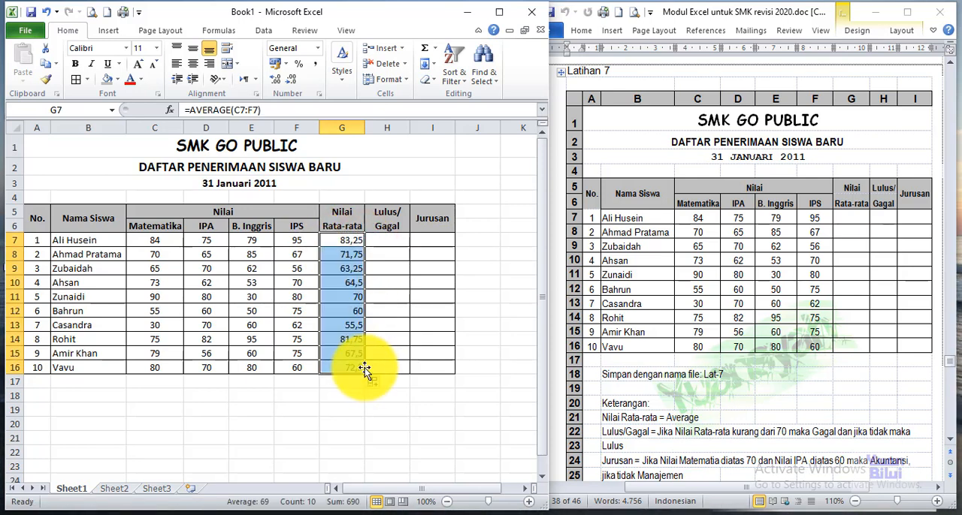
left_click(338, 299)
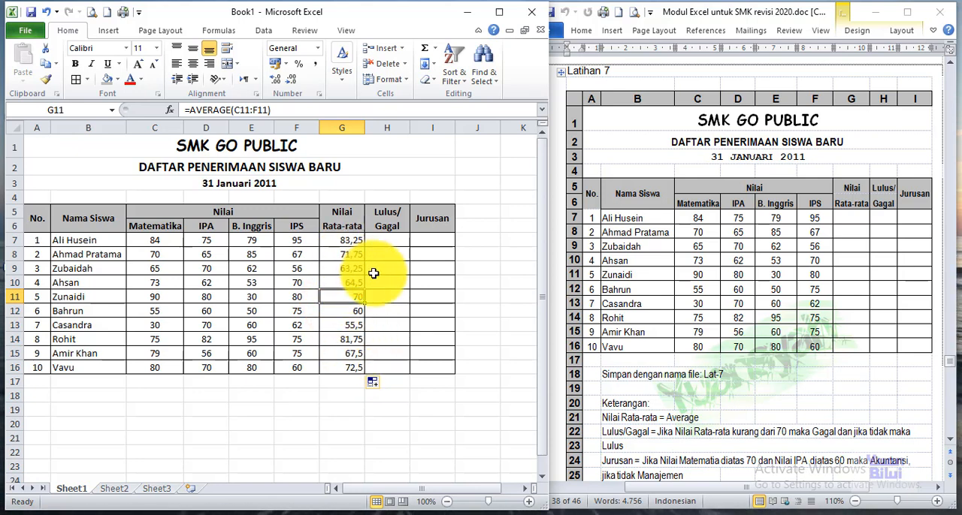
Step: Format the Nilai Rata-rata values in G7:G16 with two decimal places and centre them
left_click_drag(341, 239, 345, 365)
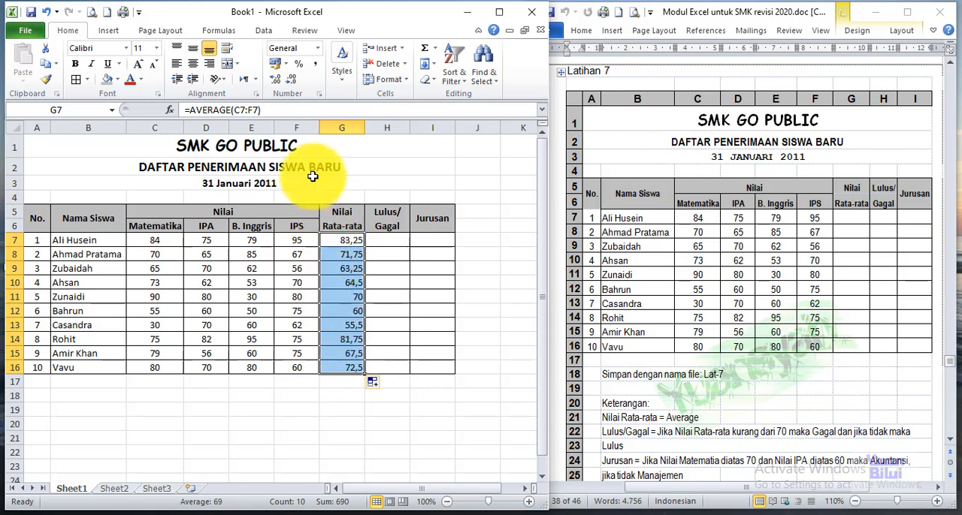
left_click(285, 82)
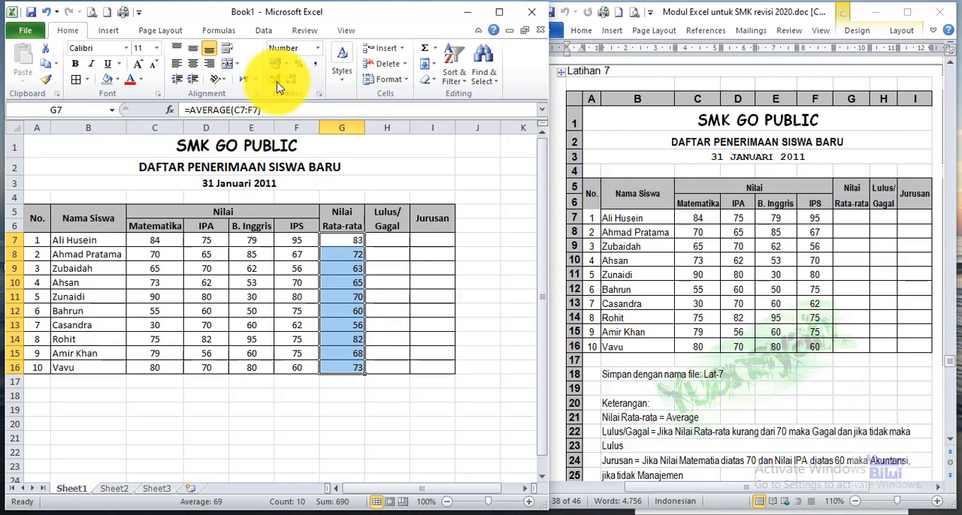
left_click(275, 82)
left_click(275, 83)
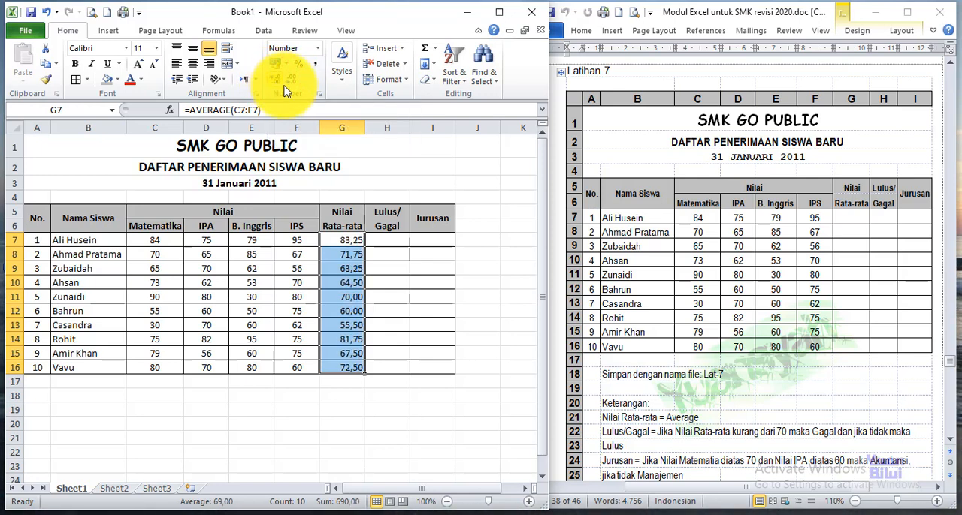
left_click(193, 66)
Step: Enter the formula =IF(G7<70;"Gagal";"Lulus") in H7 to grade the first student's average
left_click(392, 242)
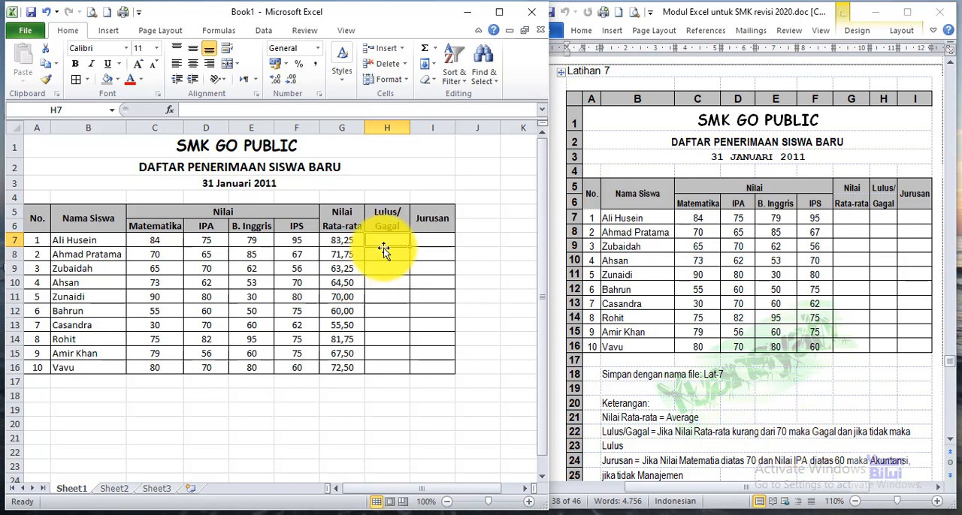
type("=")
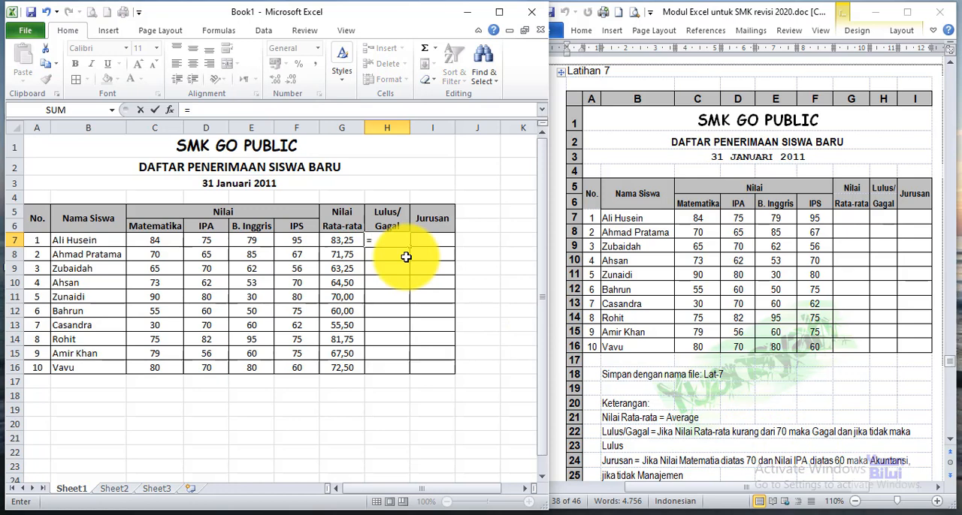
type("IF(")
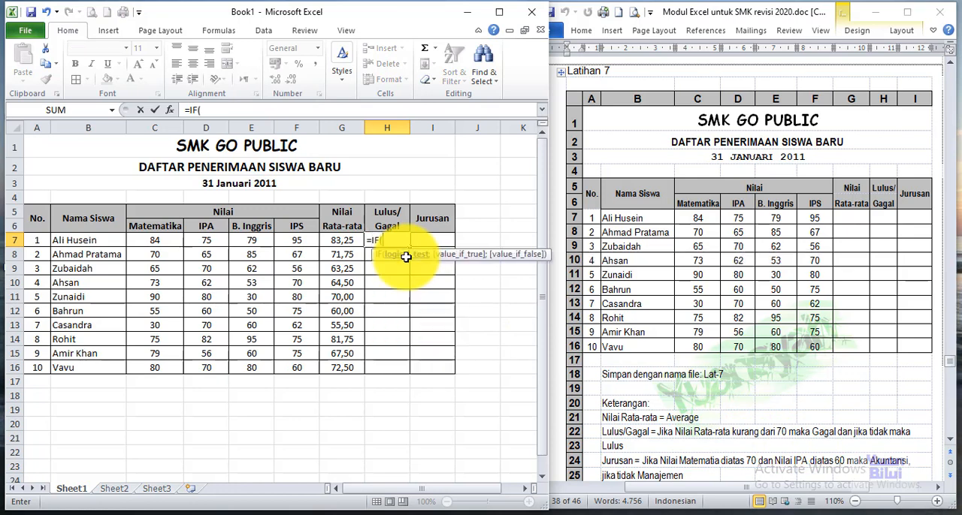
scroll(369, 236, "down", 4)
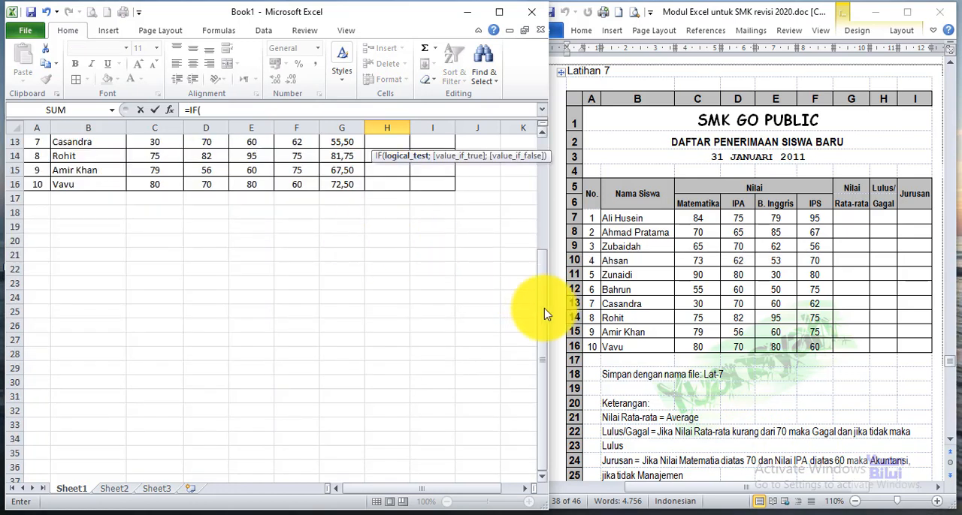
mouse_move(541, 306)
left_mouse_down()
mouse_move(546, 294)
mouse_move(536, 311)
left_mouse_up()
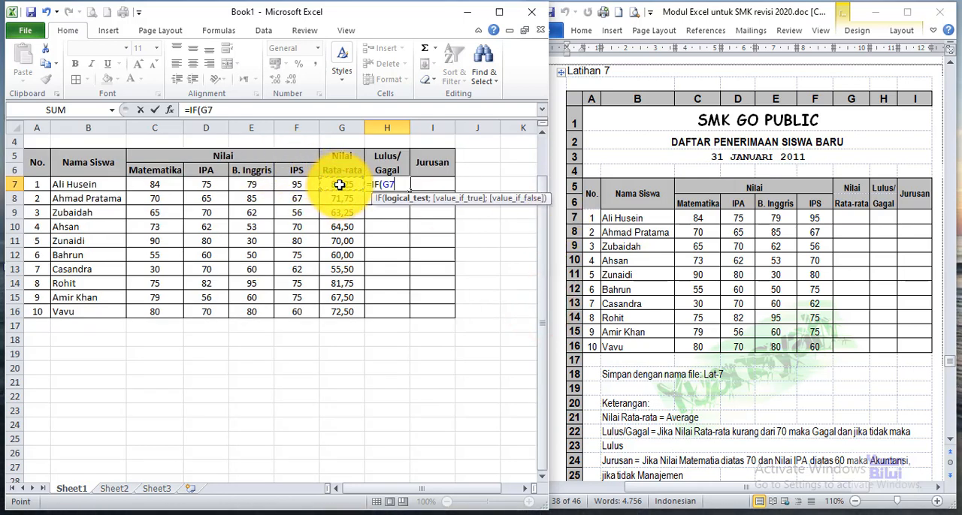
type("<")
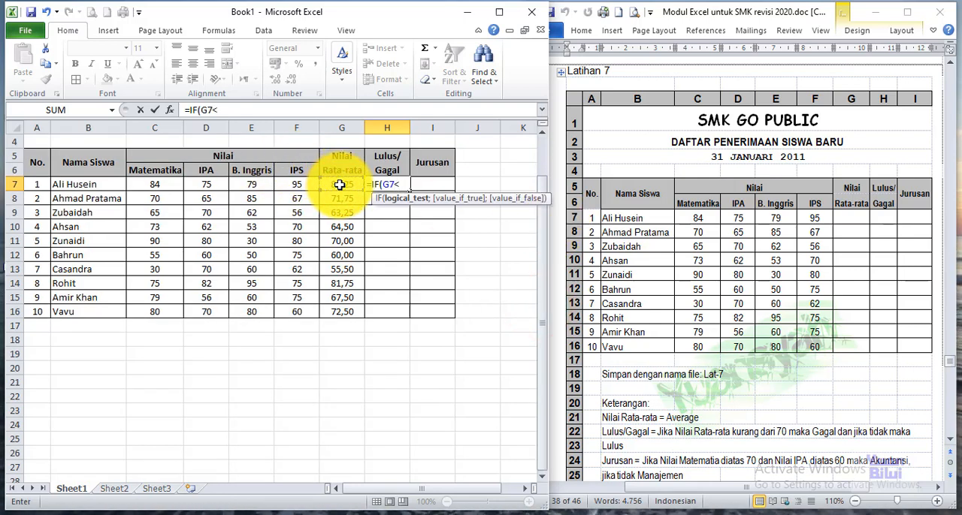
type("70")
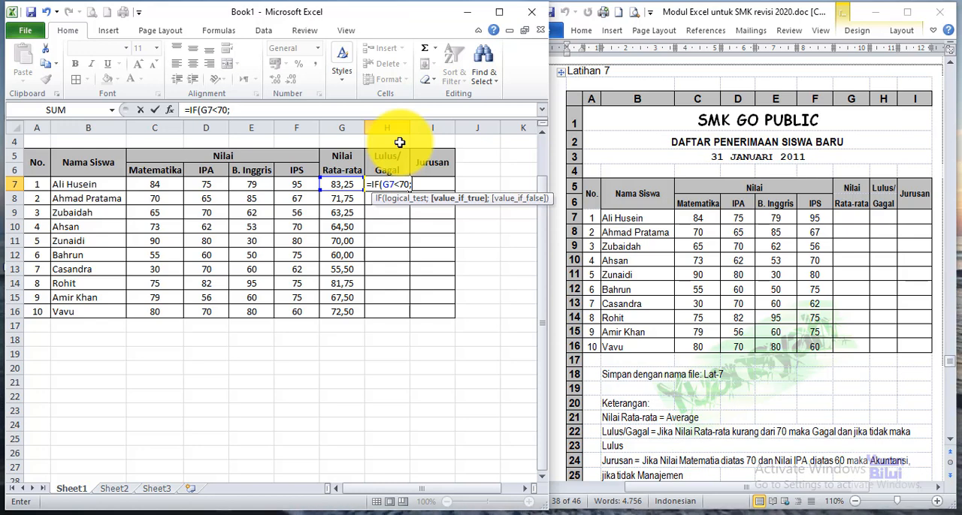
type("\"")
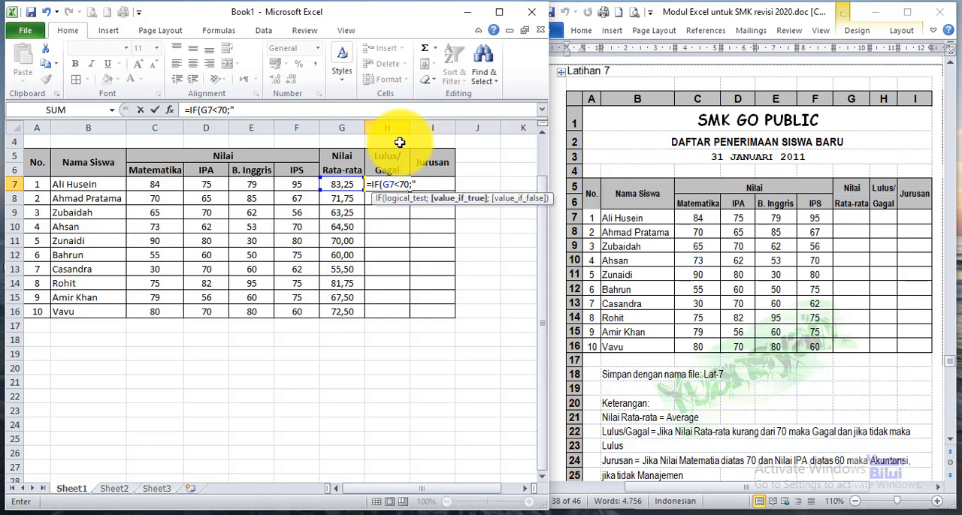
type("Ga")
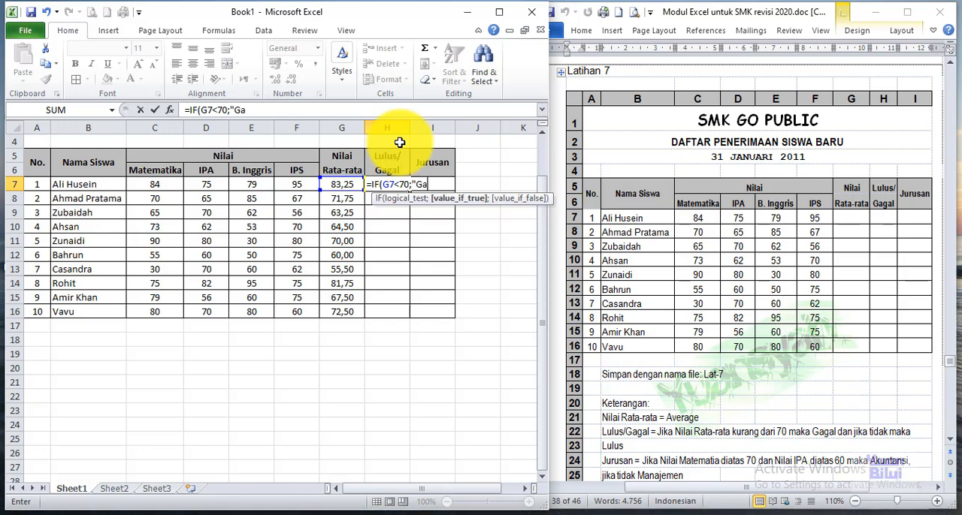
type("gal")
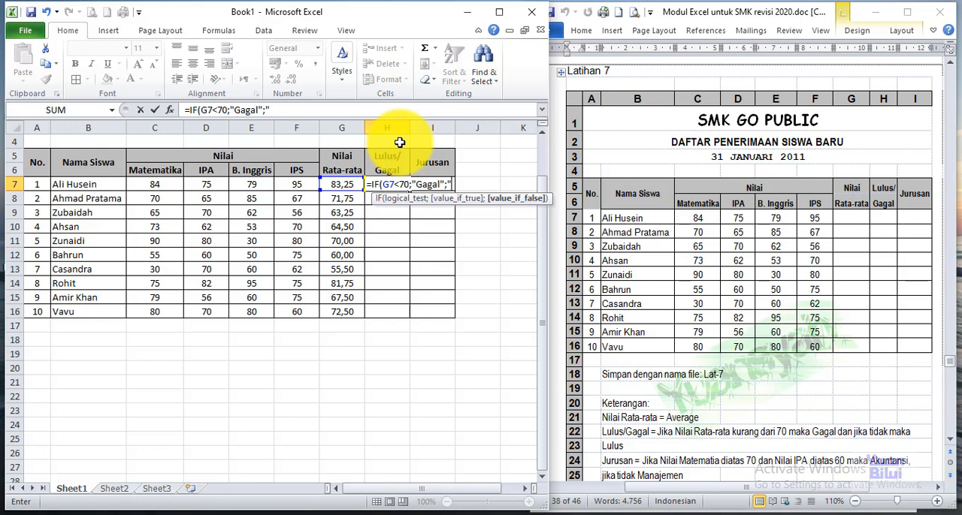
type("Lulus\"")
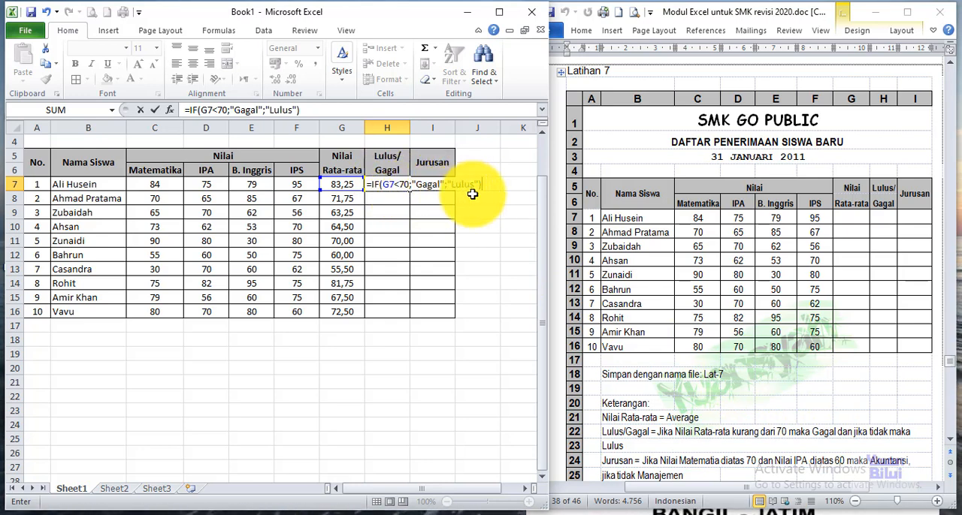
key("Return")
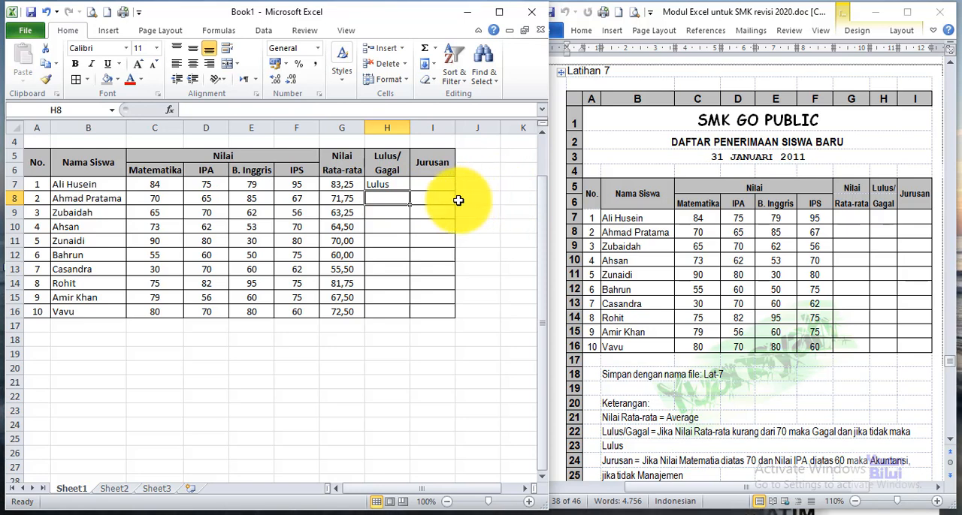
Step: Copy the Lulus/Gagal formula from H7 down through H16 and check it against the averages
left_click(344, 185)
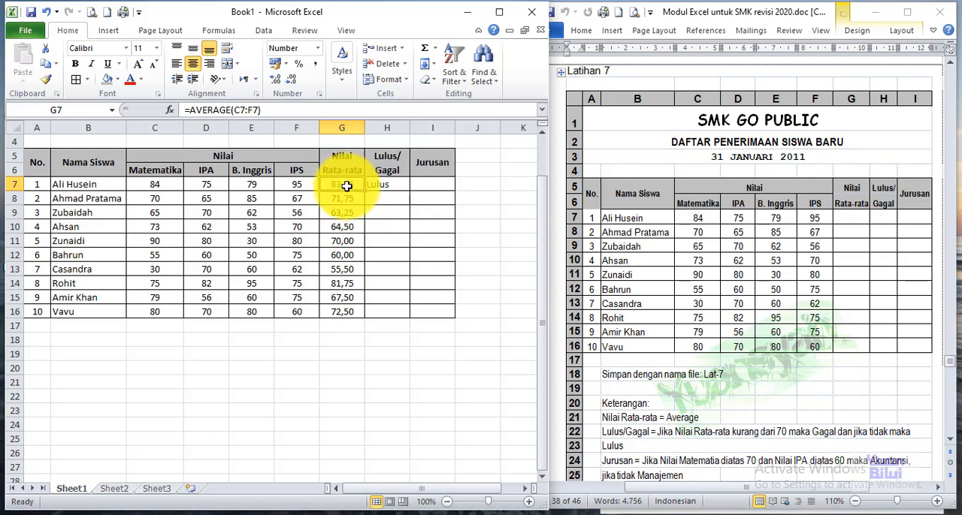
left_click(383, 186)
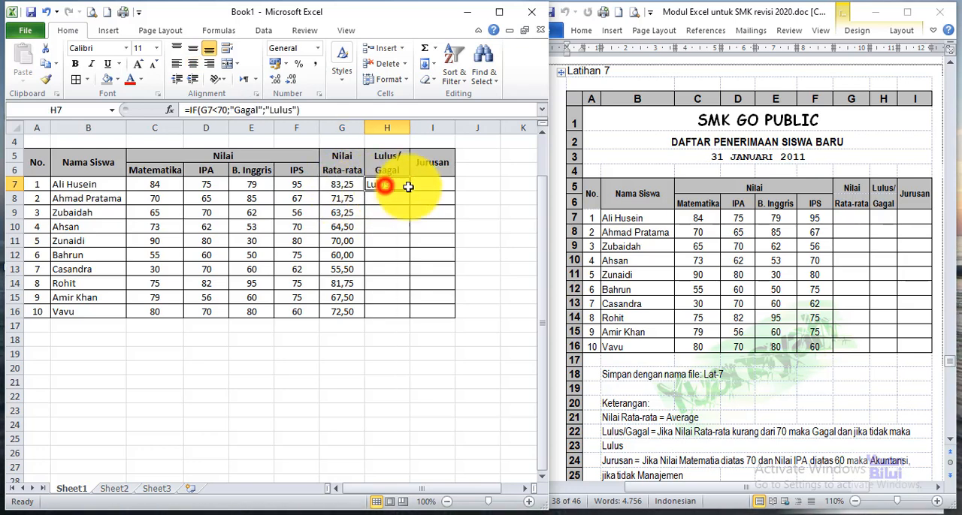
left_click_drag(409, 191, 413, 315)
left_click(342, 298)
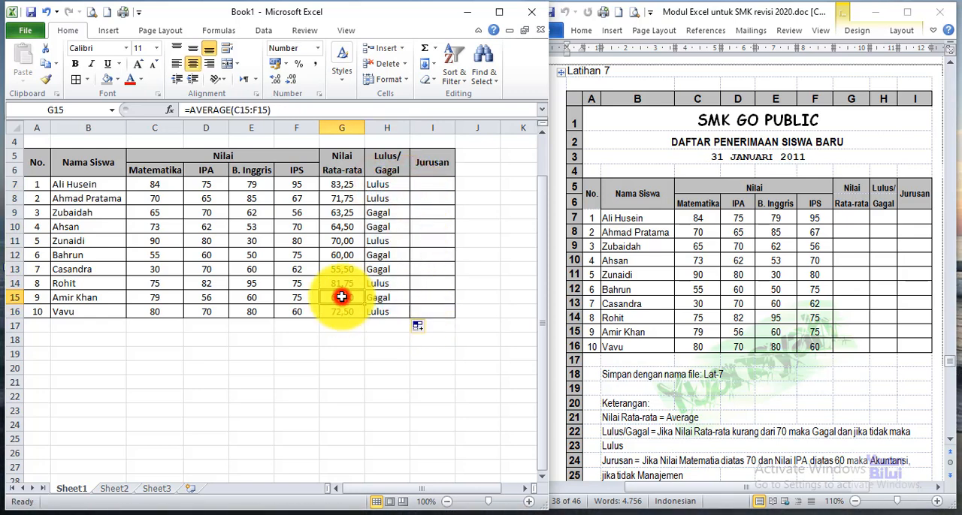
left_click(343, 259)
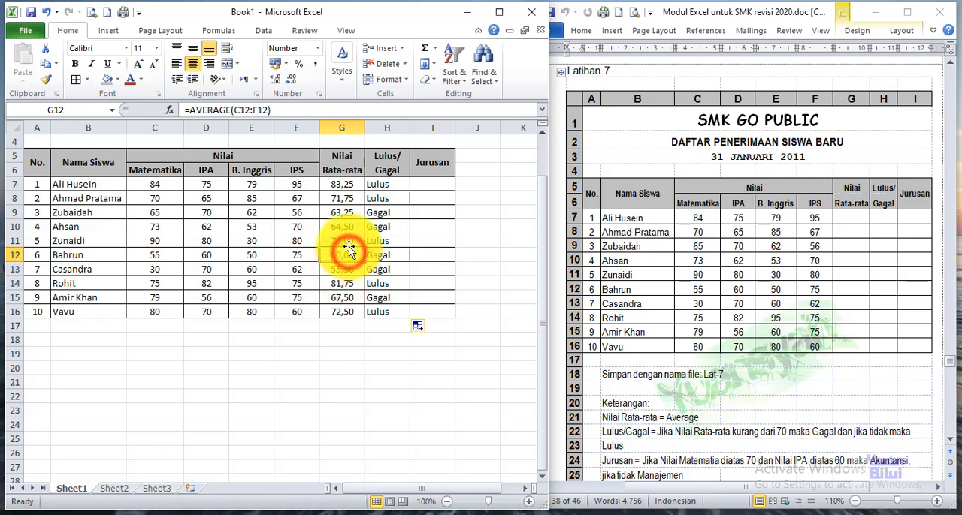
left_click(348, 242)
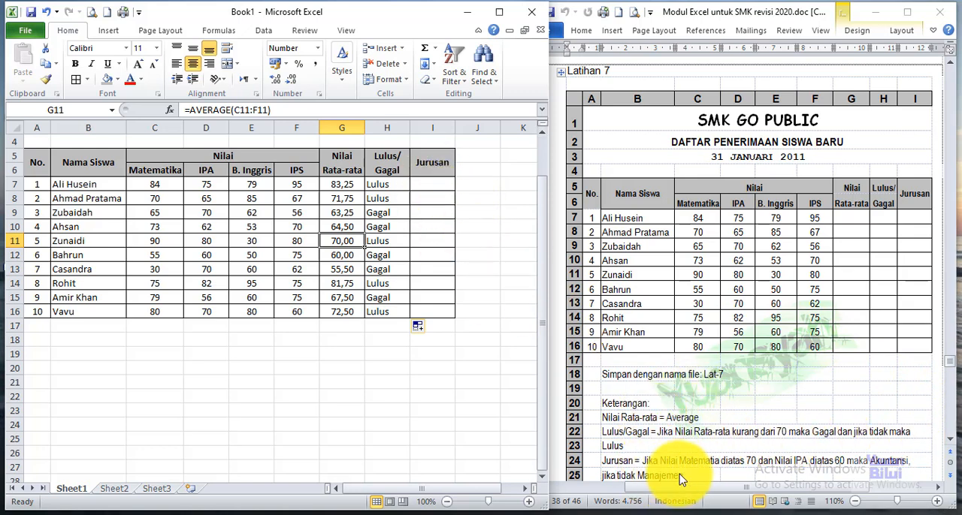
Step: Enter the label AND in B18 below the table
left_click(154, 184)
left_click(429, 185)
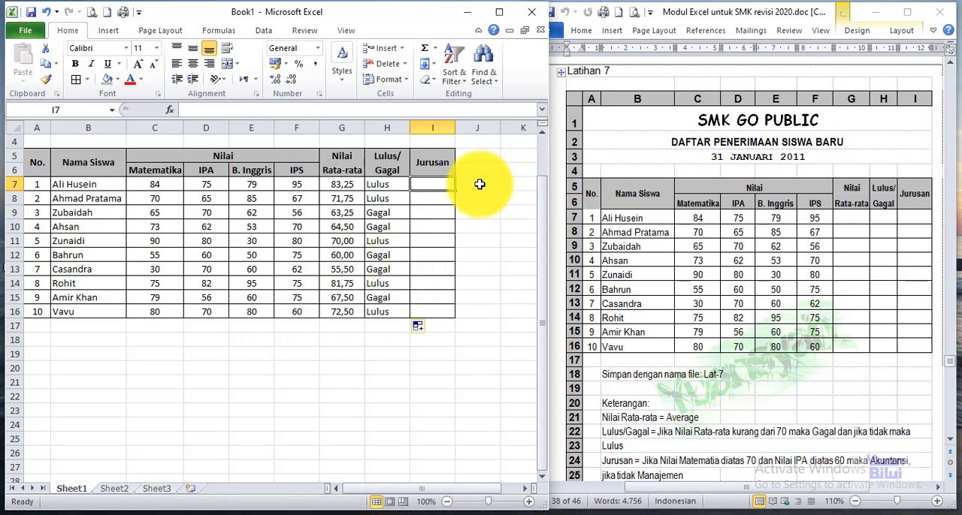
left_click(153, 341)
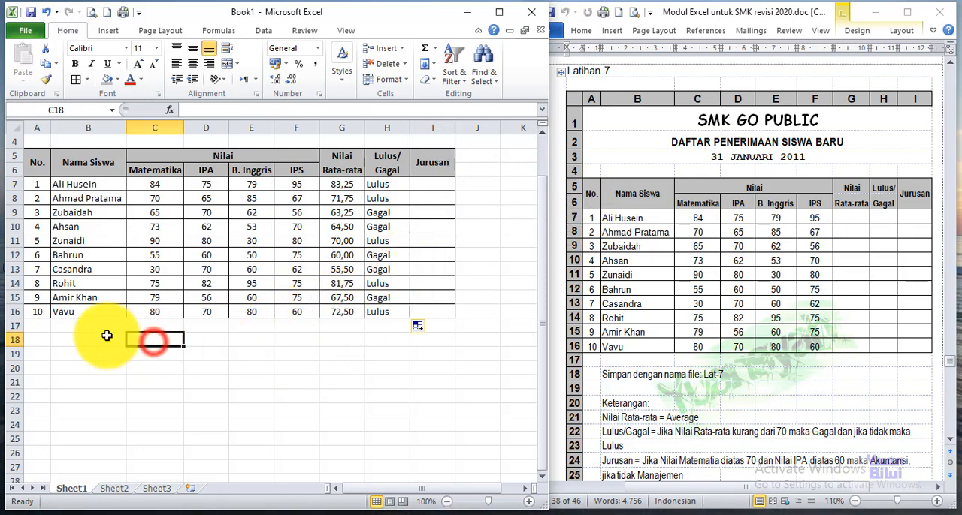
left_click(104, 339)
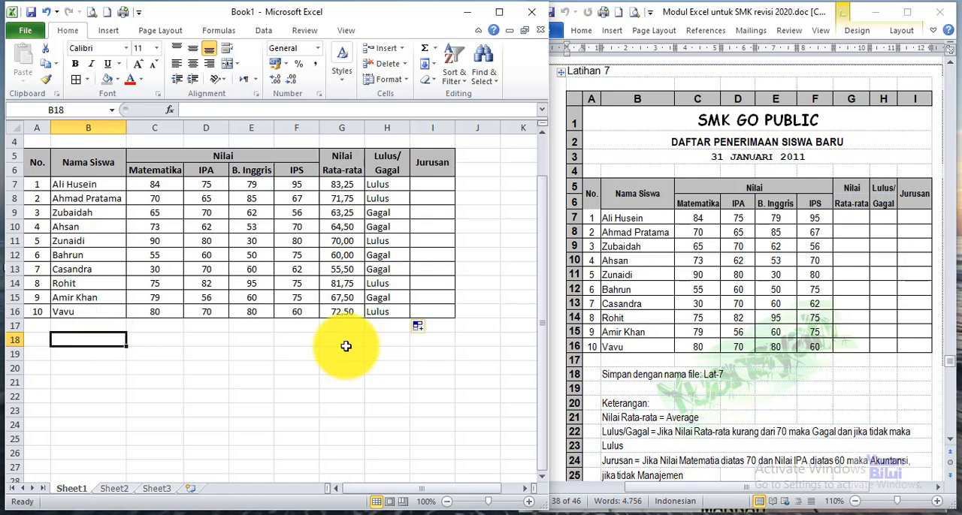
type("AND")
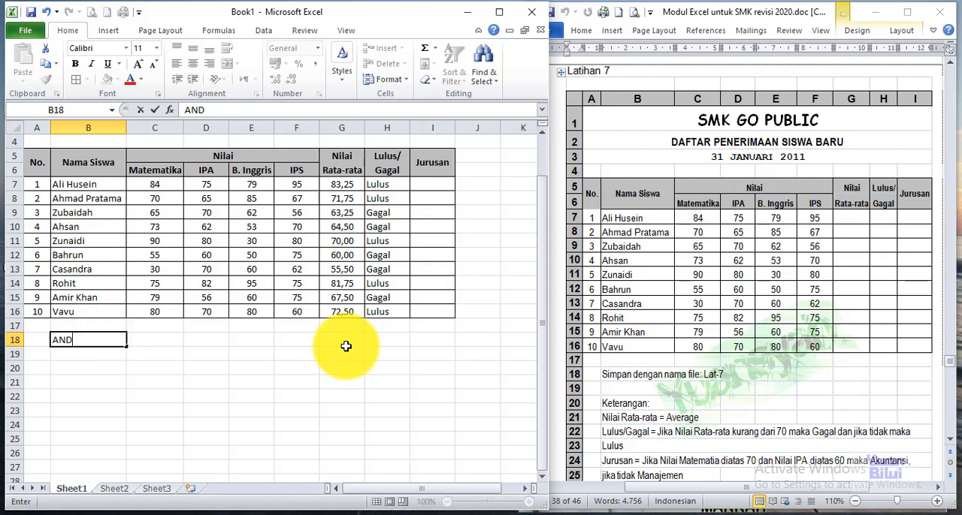
key("Tab")
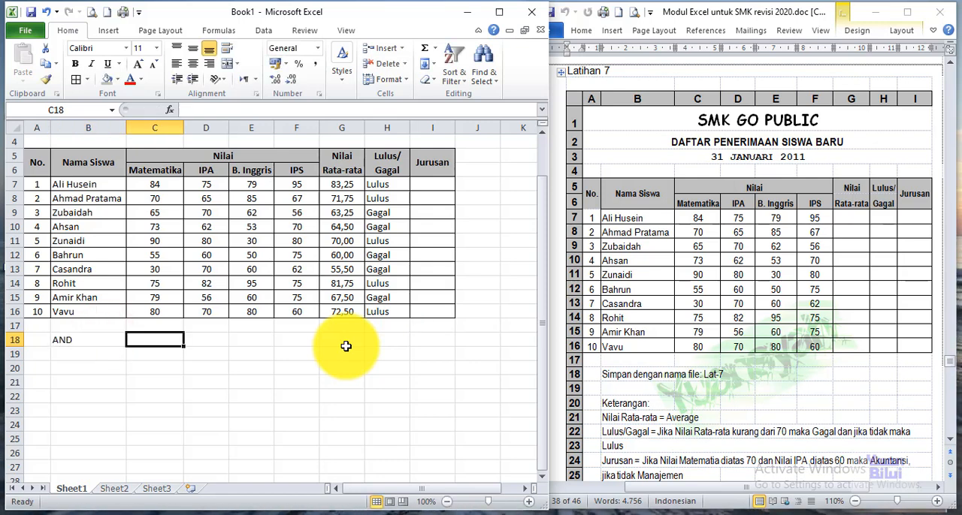
Step: Enter the formula =AND(C7>70;D7>60) in C18 to test the first student's Matematika and IPA scores
type("=AND")
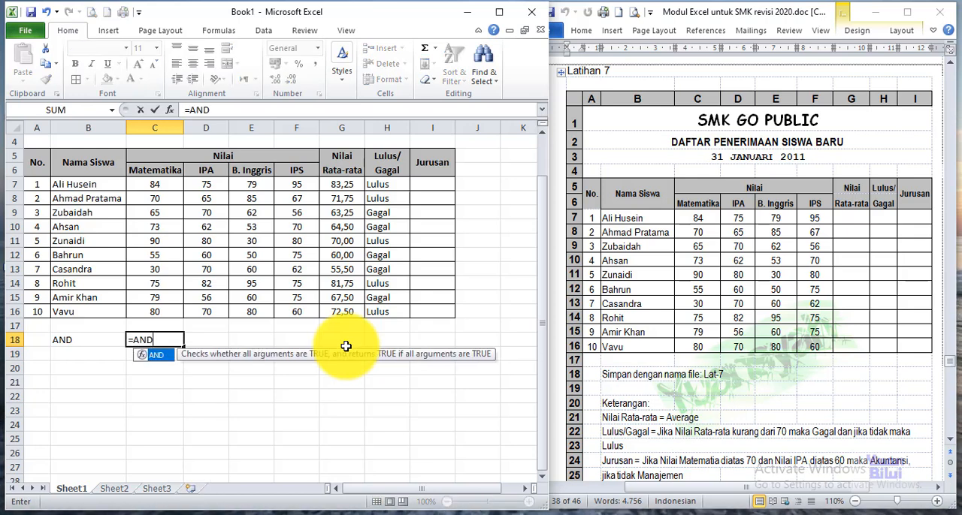
type("(")
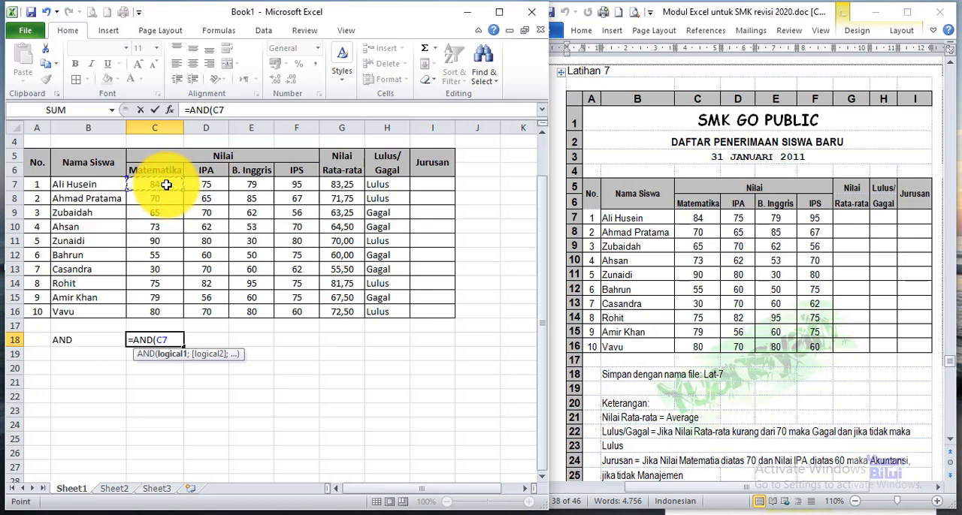
type(">")
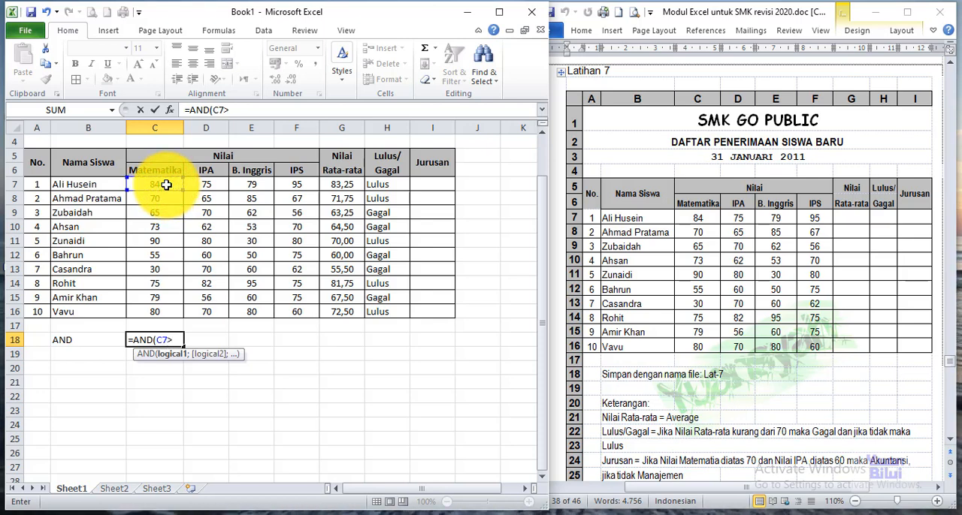
type("70")
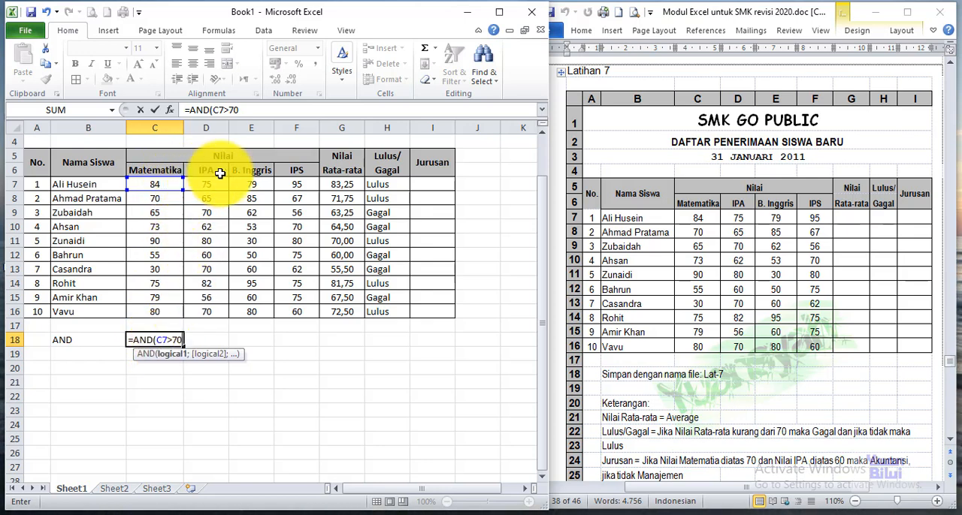
type(";")
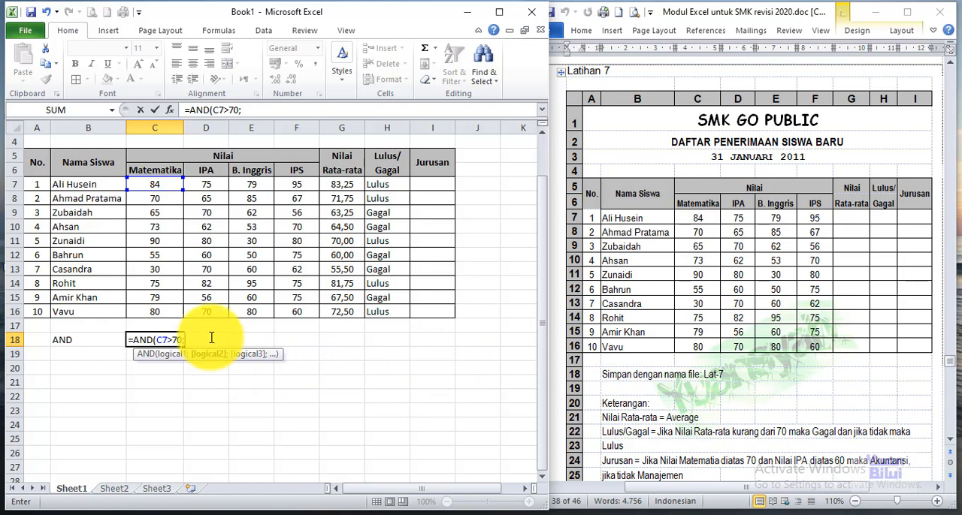
left_click(213, 184)
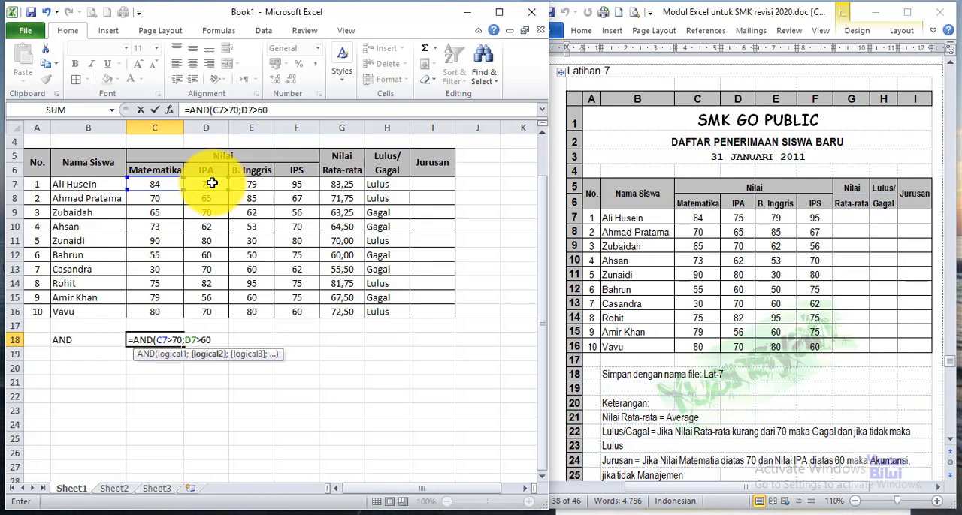
type(";")
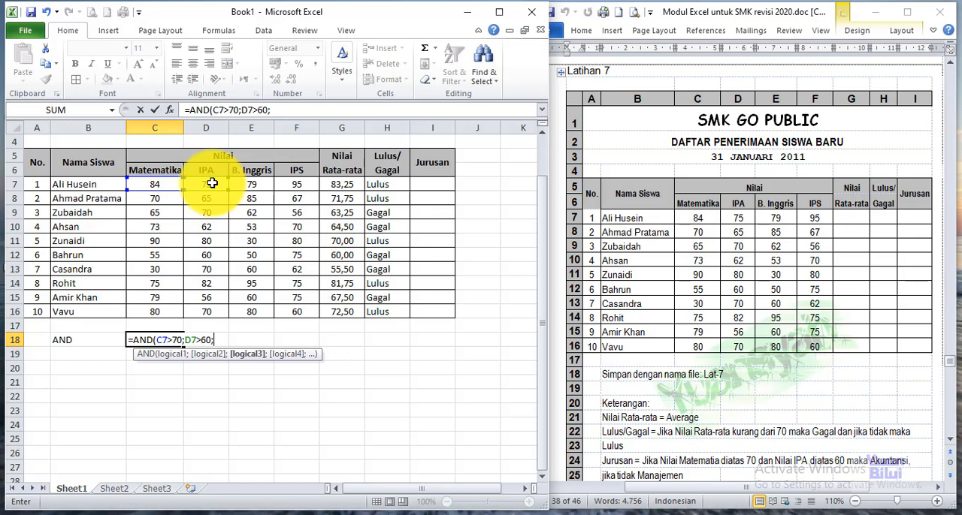
key("BackSpace")
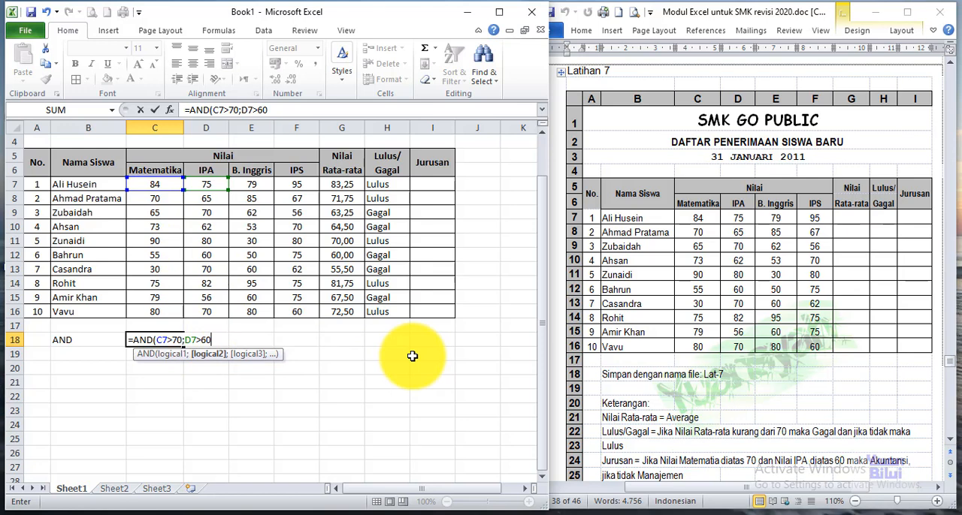
type(")")
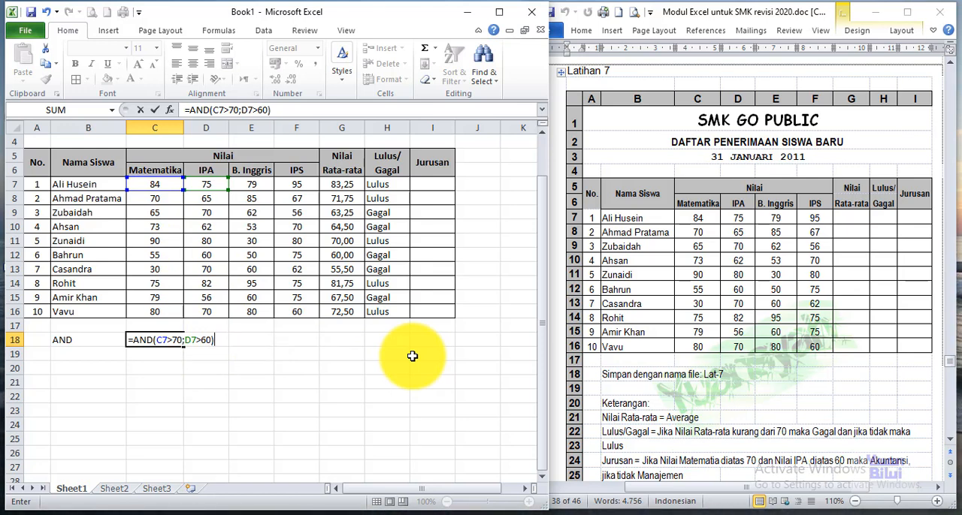
key("Return")
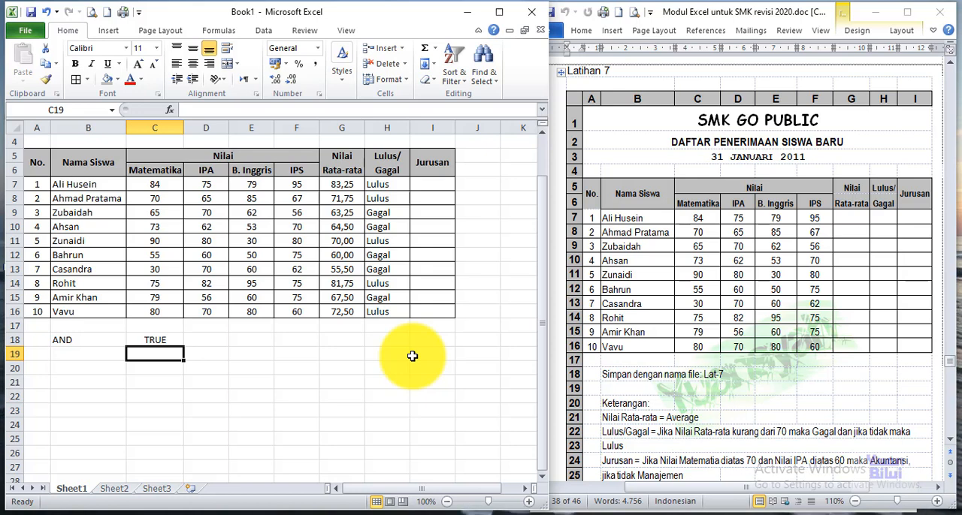
Step: Test the AND formula by setting the first student's Matematika score in C7 to 60, and restore the score to 84
key("Up")
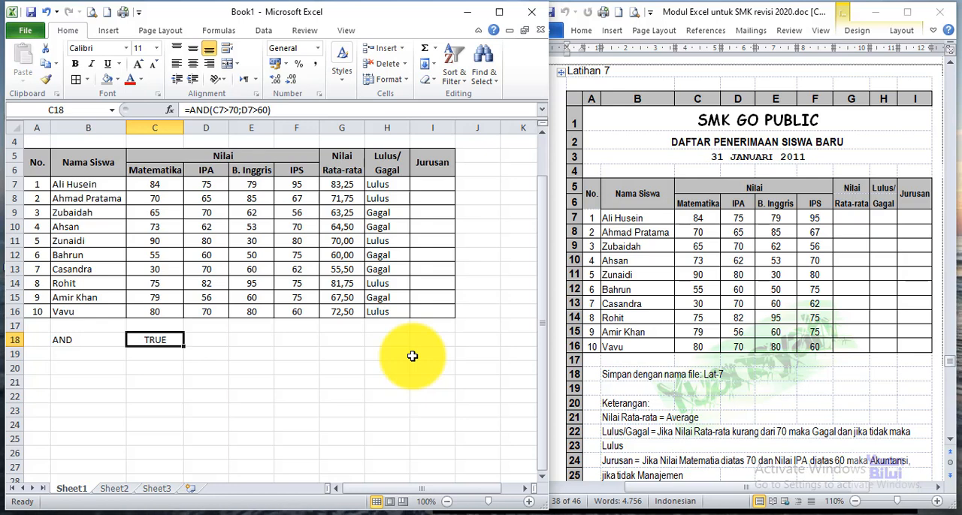
left_click(170, 184)
type("60")
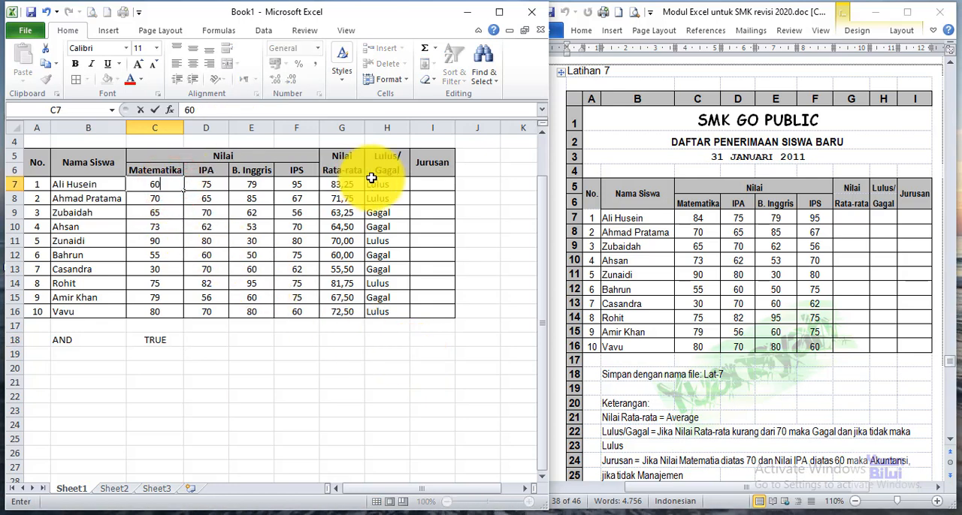
key("Return")
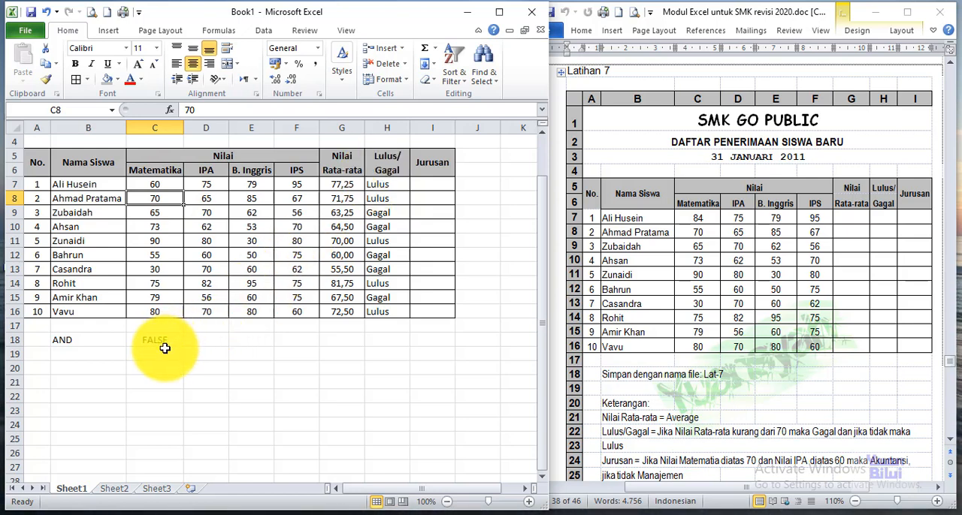
left_click(171, 186)
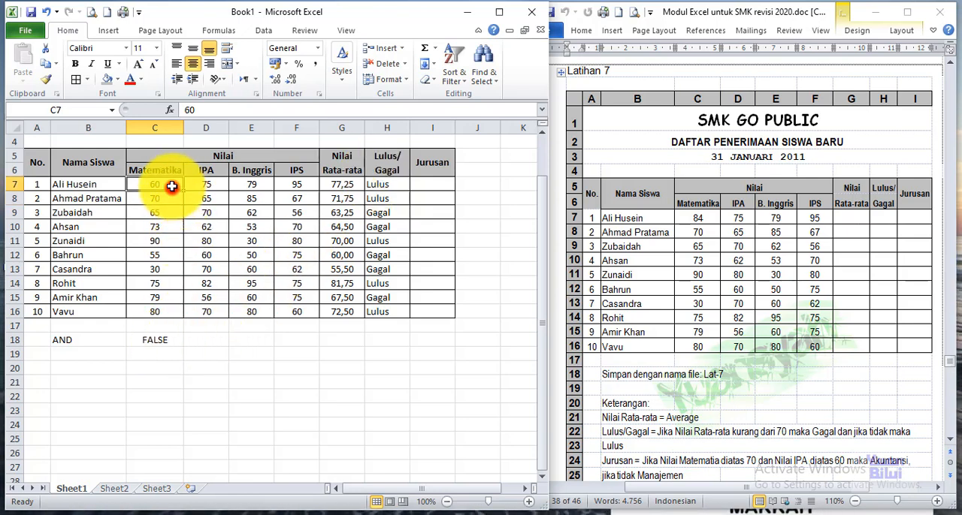
type("84")
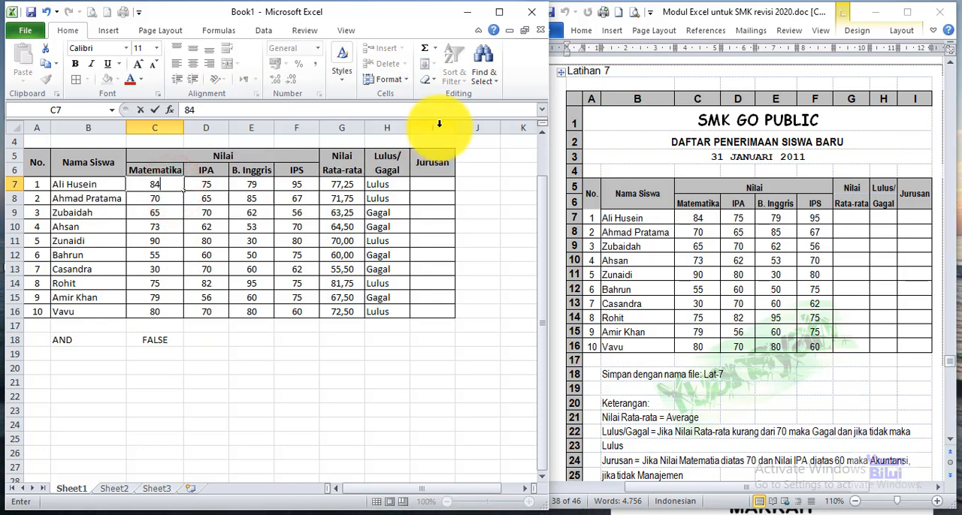
key("Return")
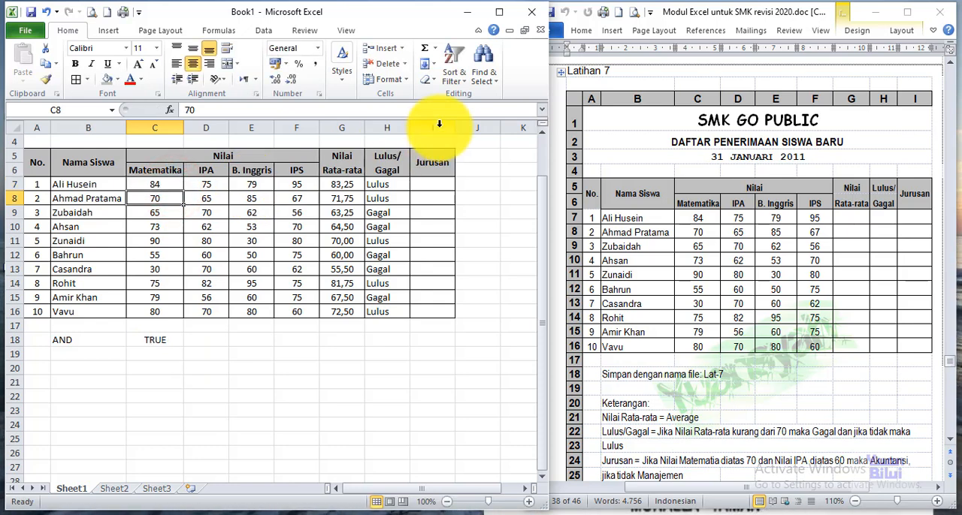
Step: Convert the AND formula in C18 to plain text with a leading apostrophe so the formula itself is displayed
left_click(160, 340)
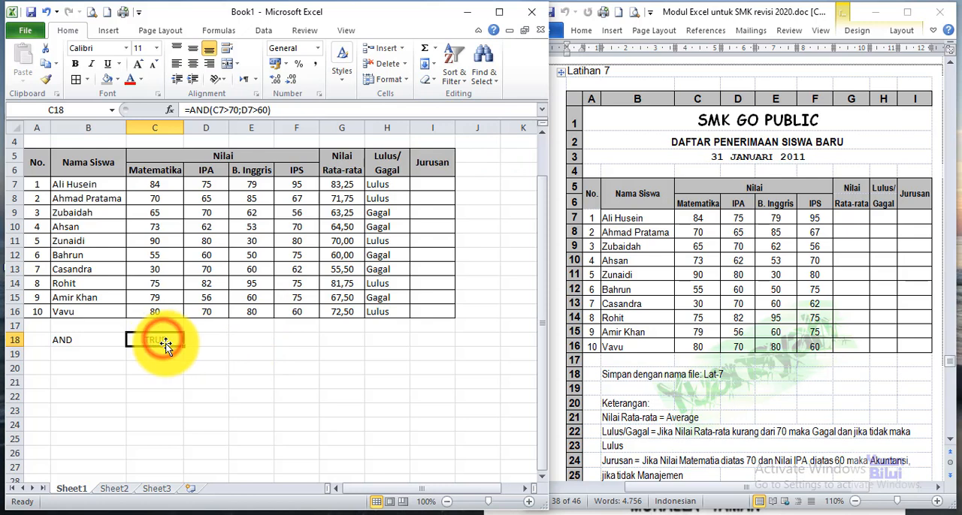
double_click(165, 343)
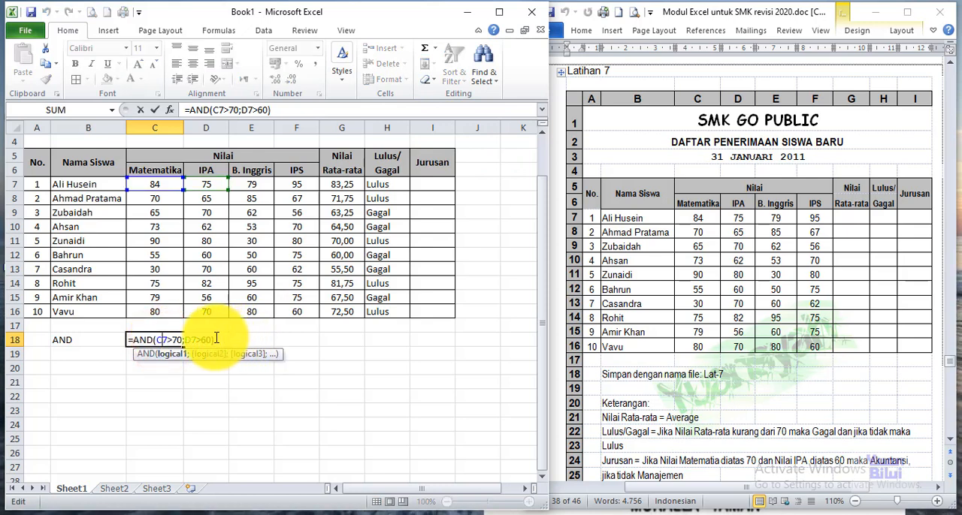
left_click(216, 340)
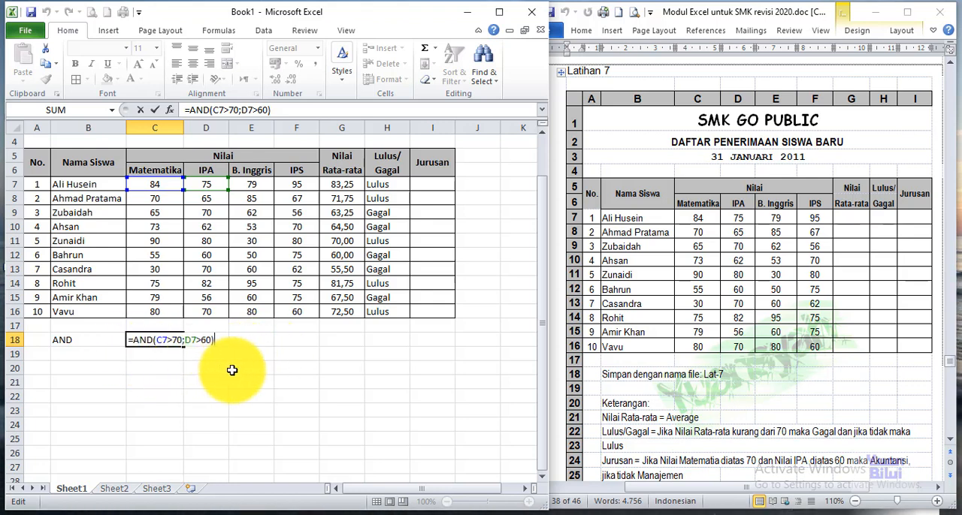
left_click(128, 341)
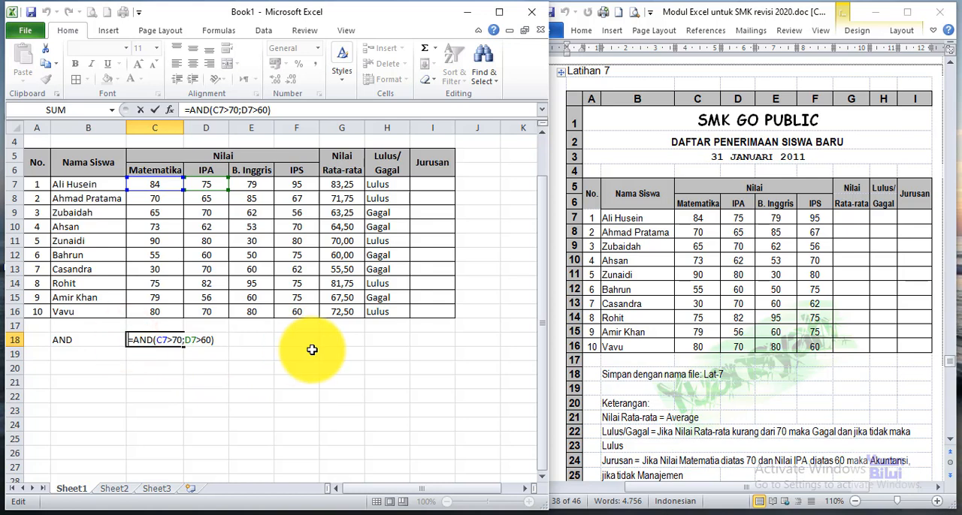
type("'")
key("Return")
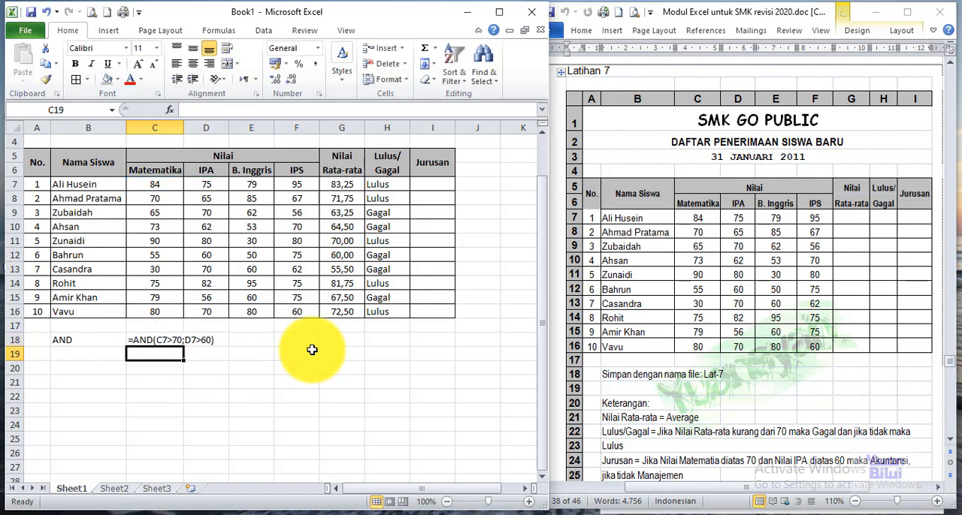
Step: Begin the first student's Jurusan formula in I7 with the condition =IF(AND(C7>70;D7>60);
left_click(419, 184)
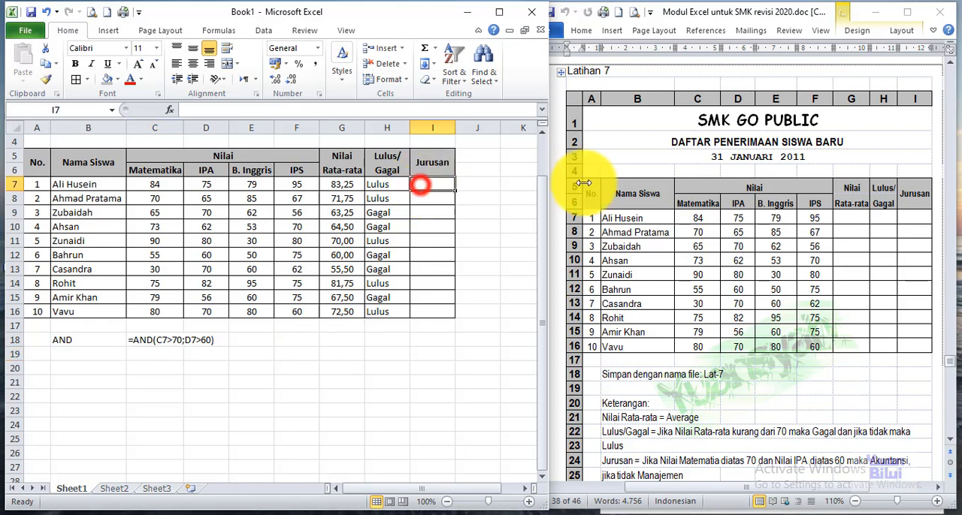
type("=IF")
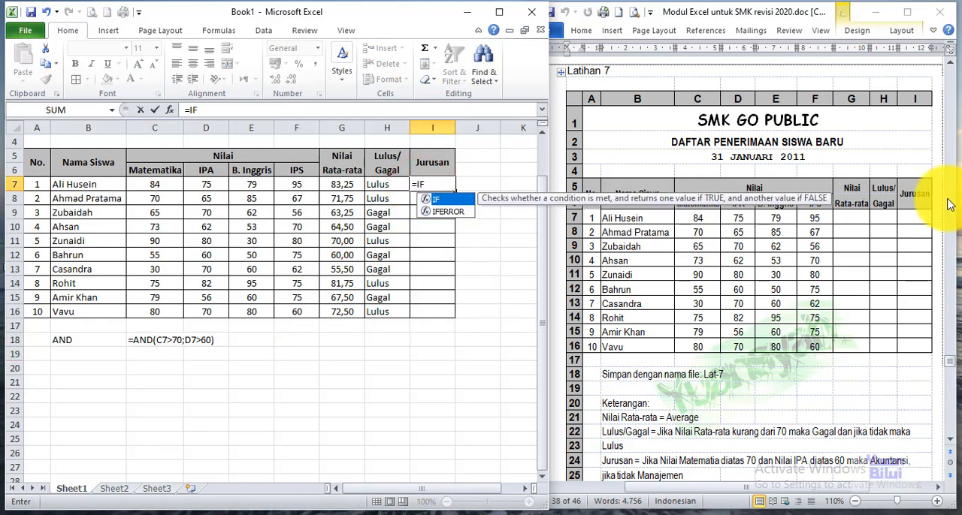
type("(")
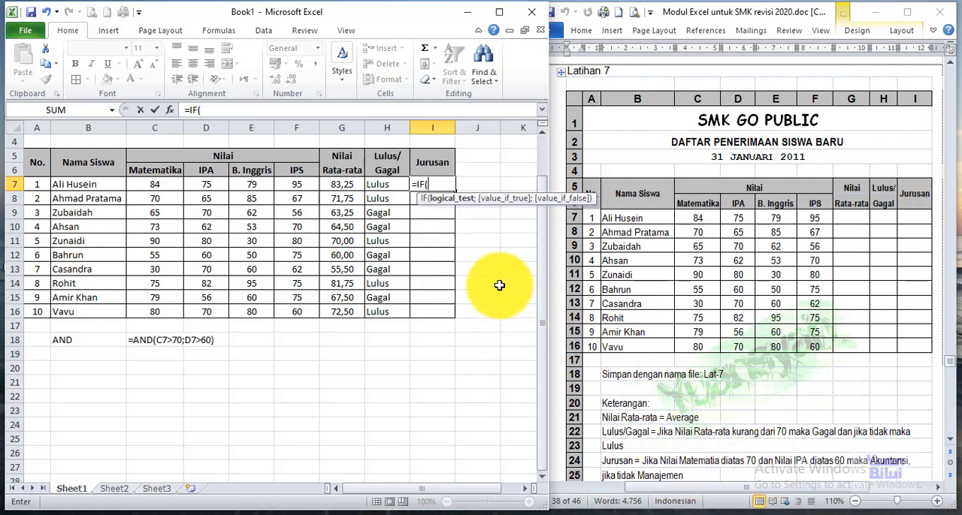
type("A")
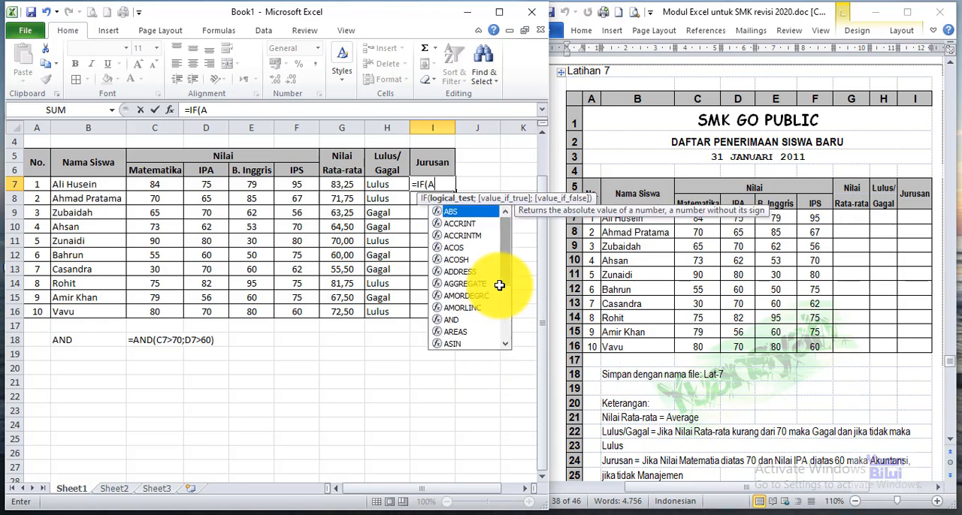
type("N")
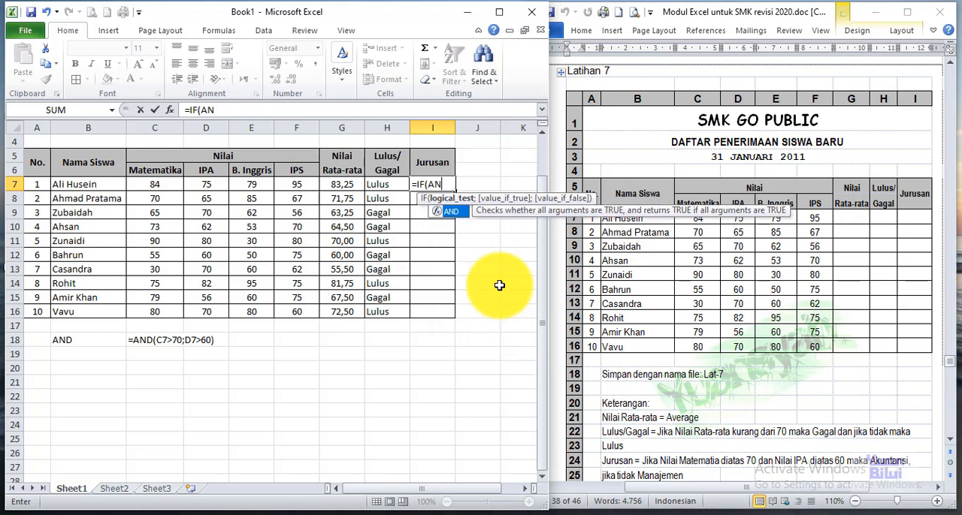
type("D(")
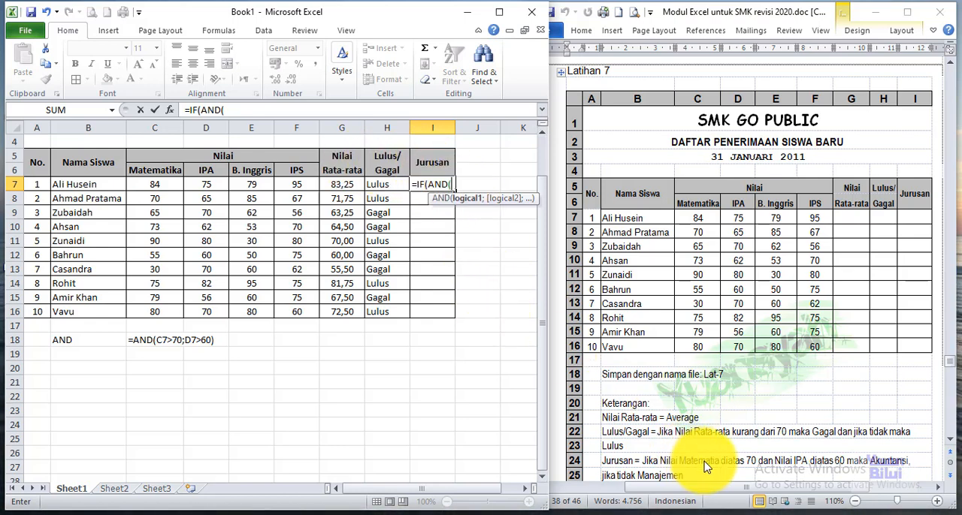
left_click(158, 183)
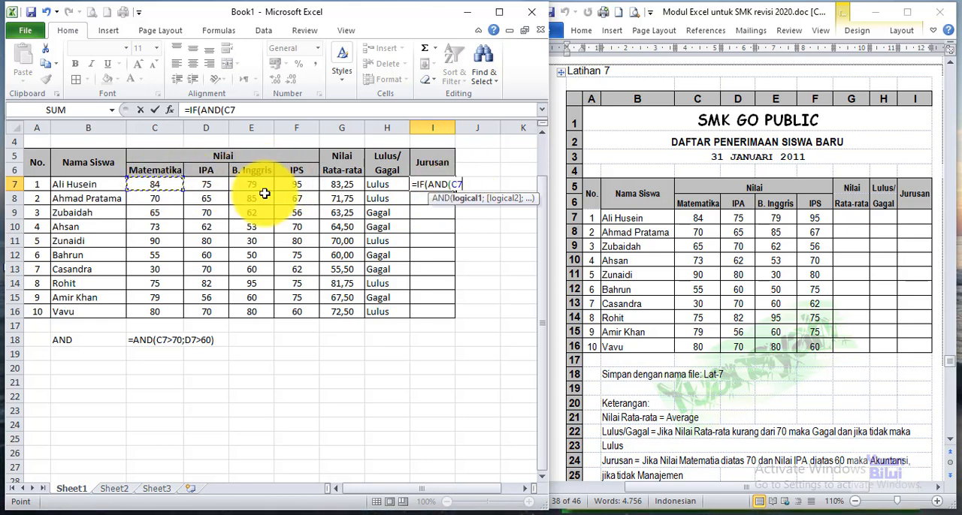
type("0")
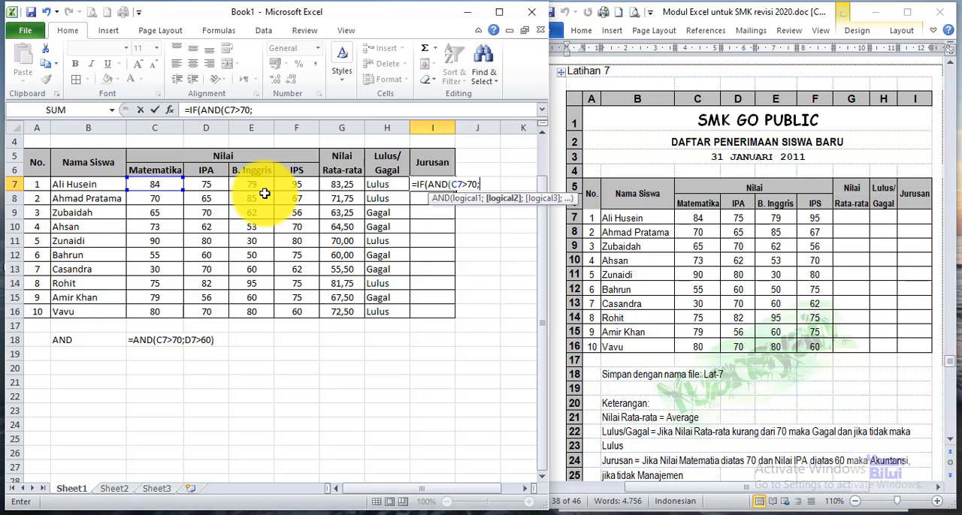
type(";")
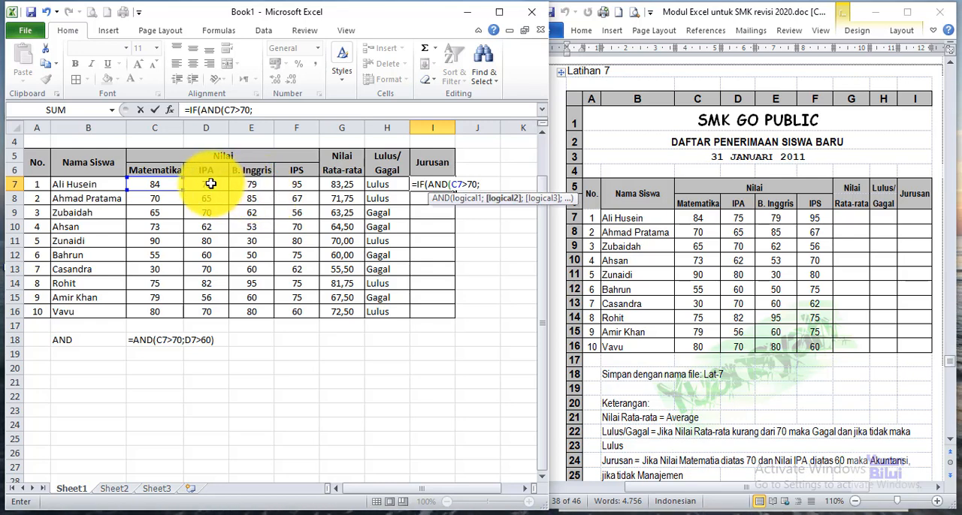
left_click(209, 184)
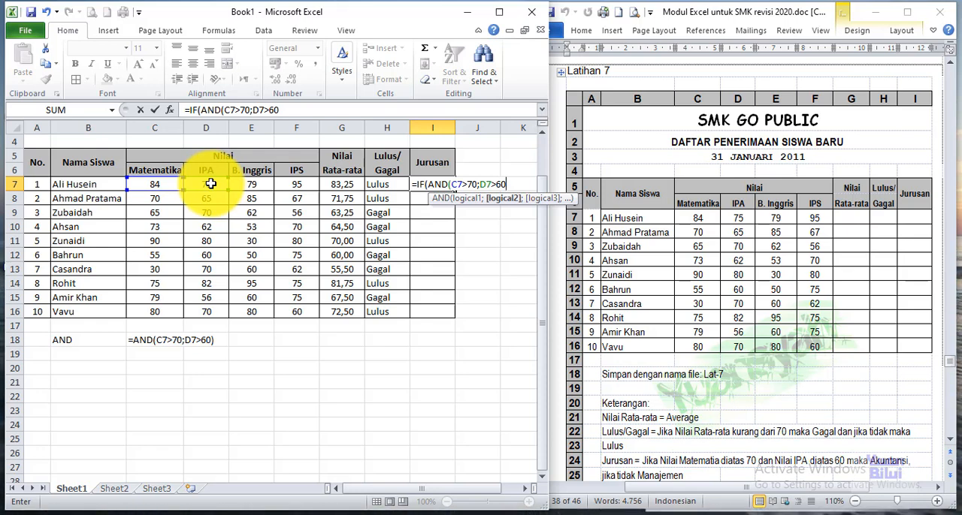
type(");")
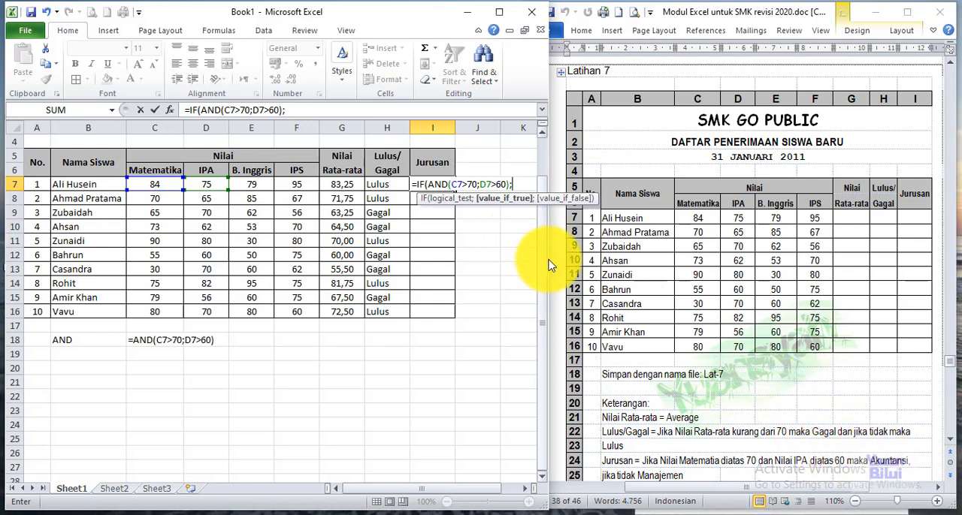
Step: Widen the workbook window and complete the I7 formula as =IF(AND(C7>70;D7>60);"Akuntansi";"Manajemen")
left_click_drag(554, 258, 669, 259)
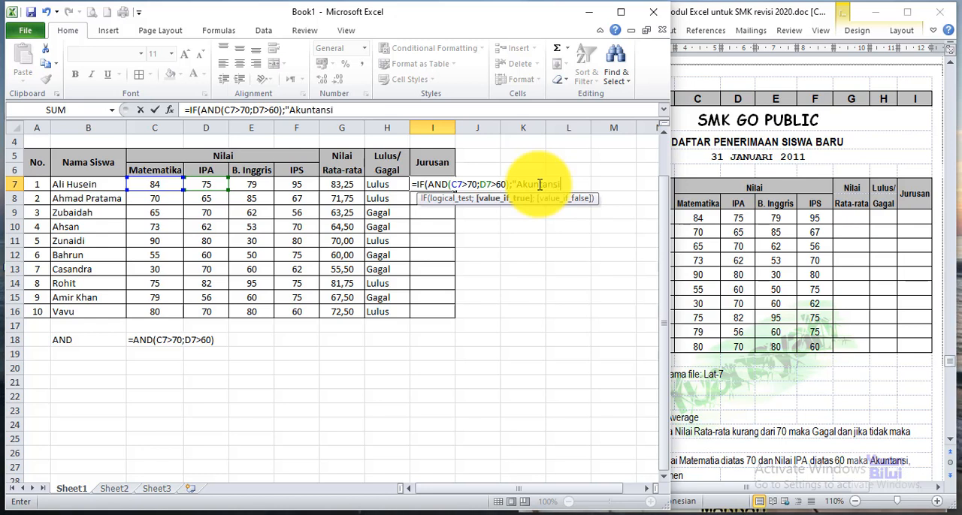
type("\";")
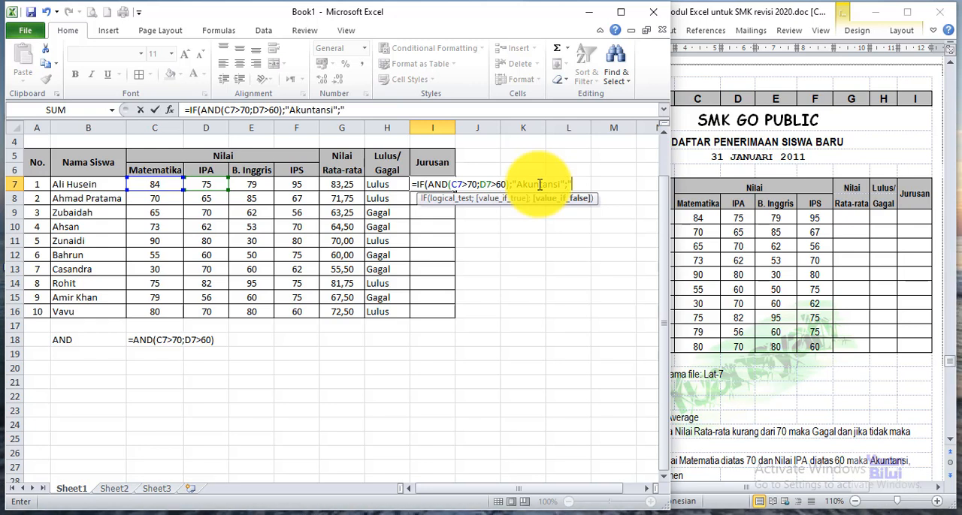
type("\"")
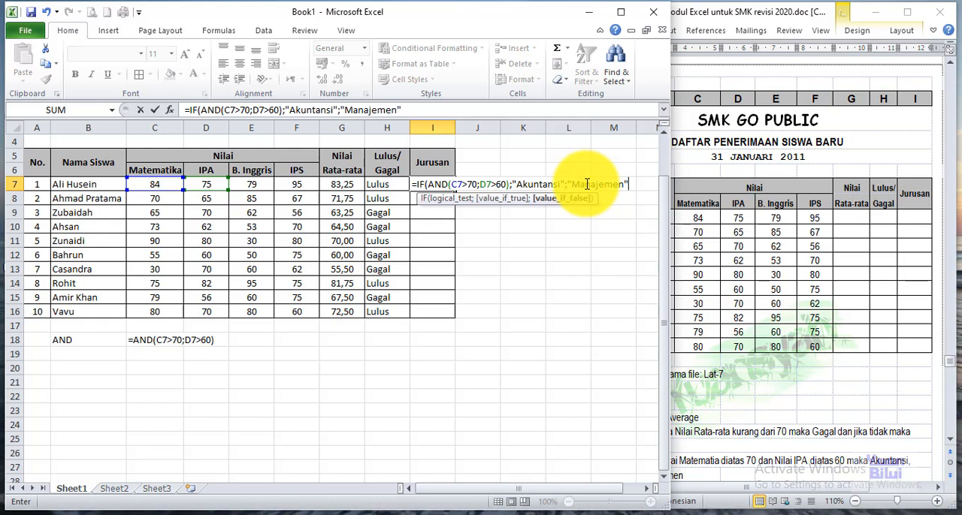
type(")")
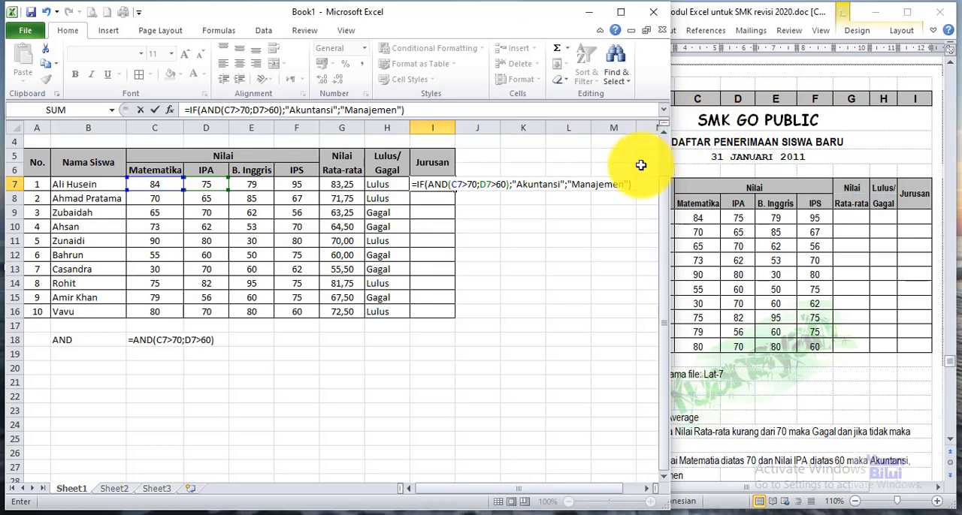
key("Return")
Step: Autofit column I to the Jurusan entry and narrow the workbook window to uncover the reference document
scroll(126, 191, "up", 1)
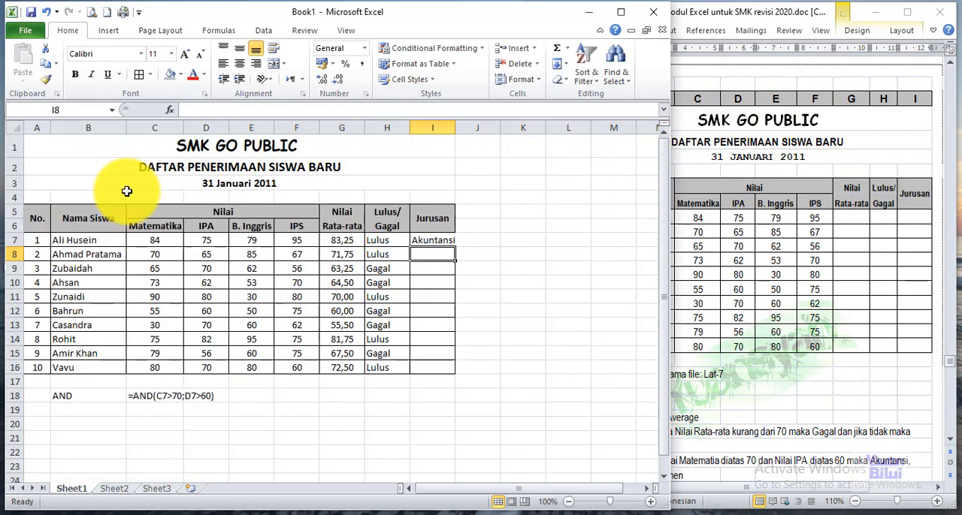
double_click(456, 128)
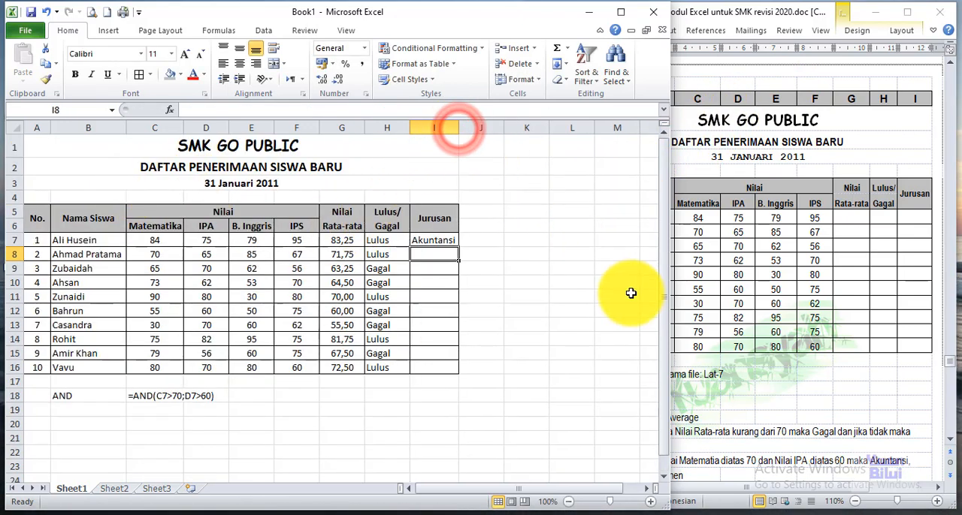
left_click_drag(669, 290, 567, 282)
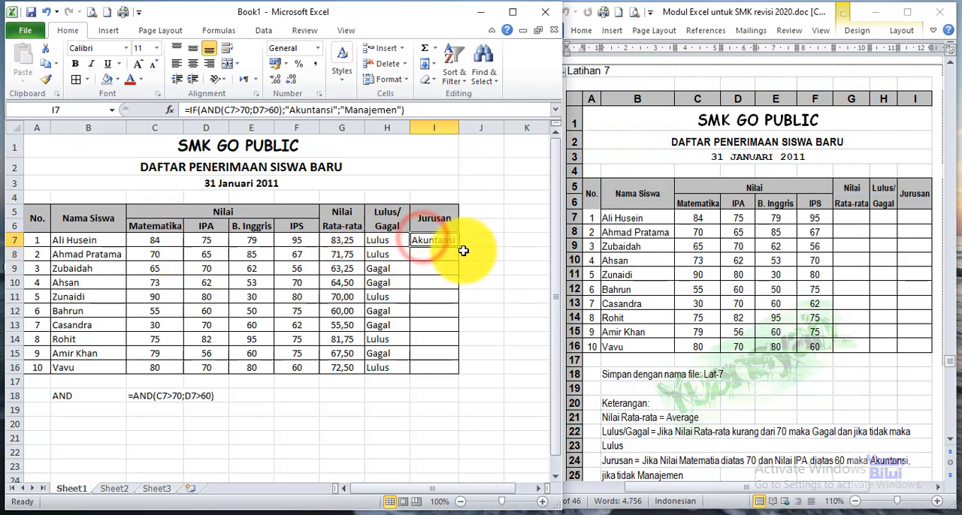
Step: Copy the Jurusan formula from I7 down through I16, autofit column I and widen it slightly more
left_click_drag(457, 246, 456, 370)
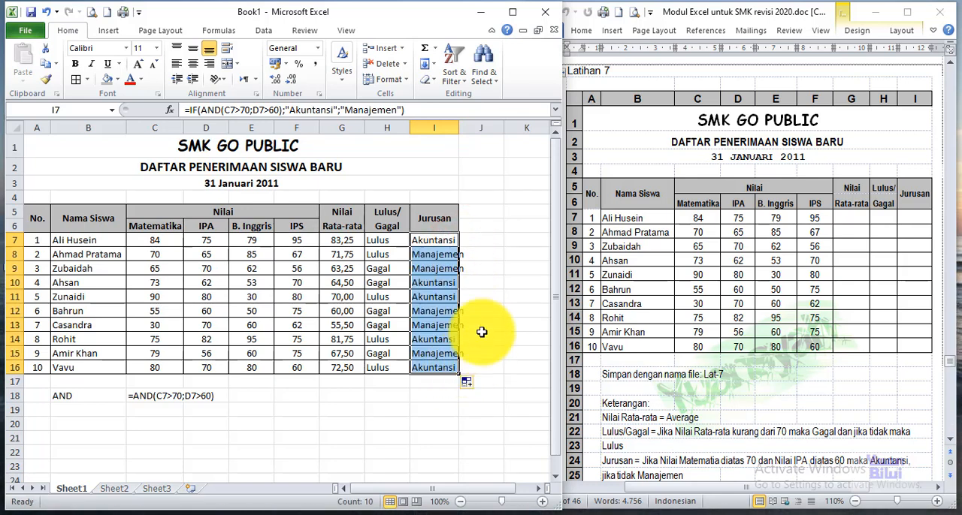
double_click(458, 127)
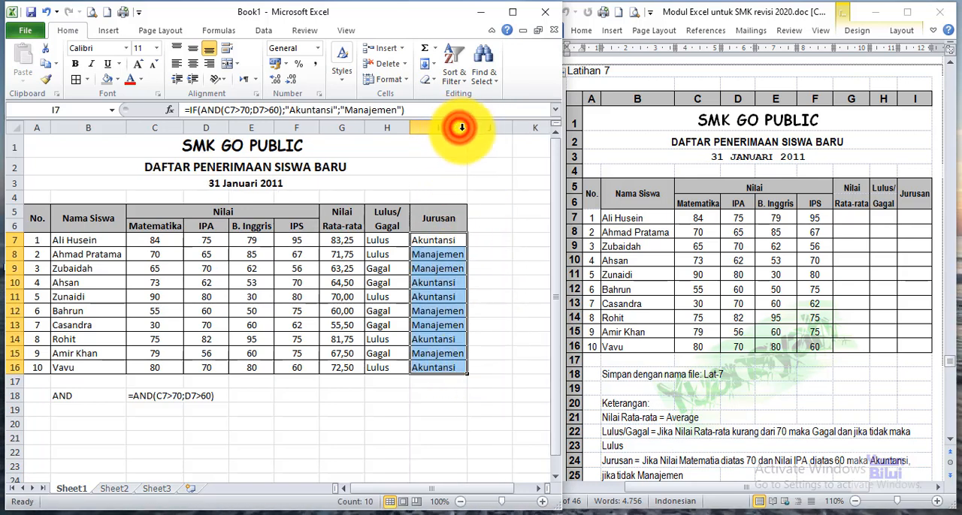
left_click(493, 269)
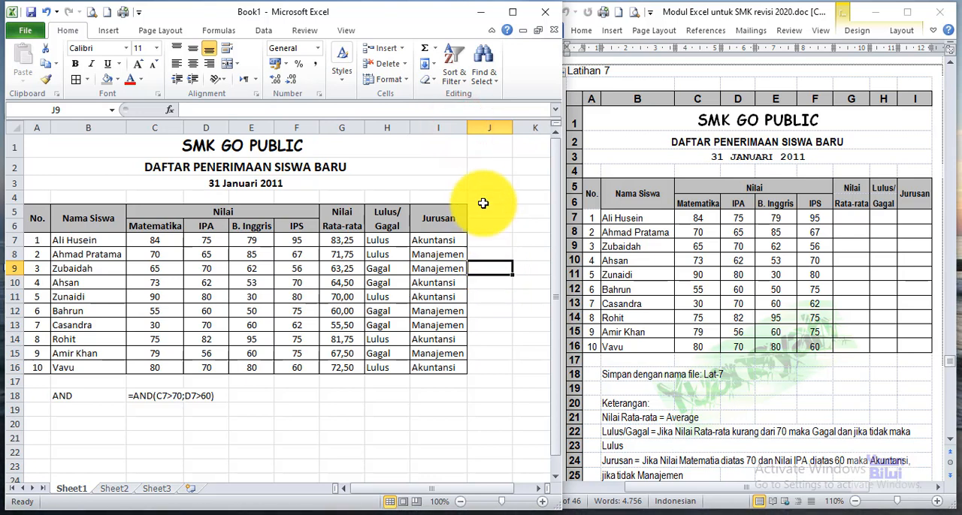
left_click_drag(466, 128, 472, 128)
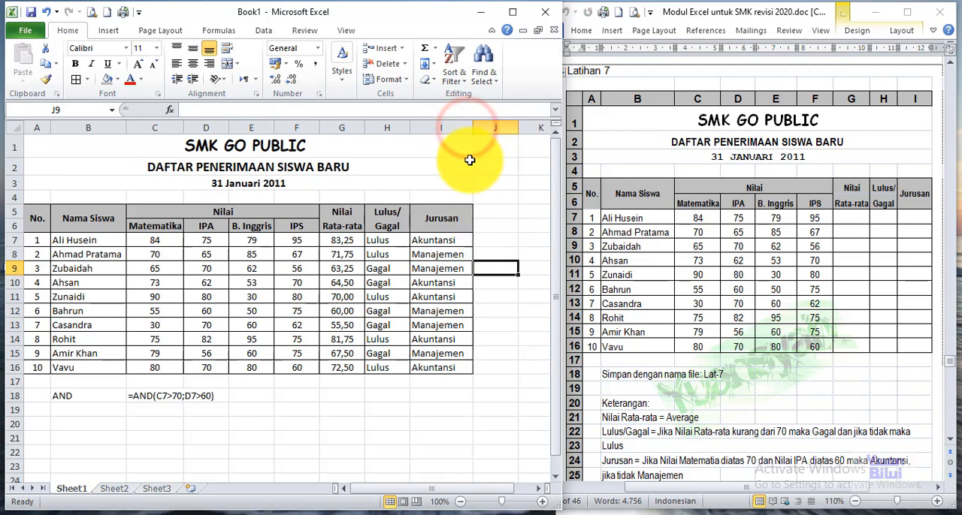
Step: Review the formulas in the first Jurusan cell and the upper Lulus/Gagal cells
left_click(435, 241)
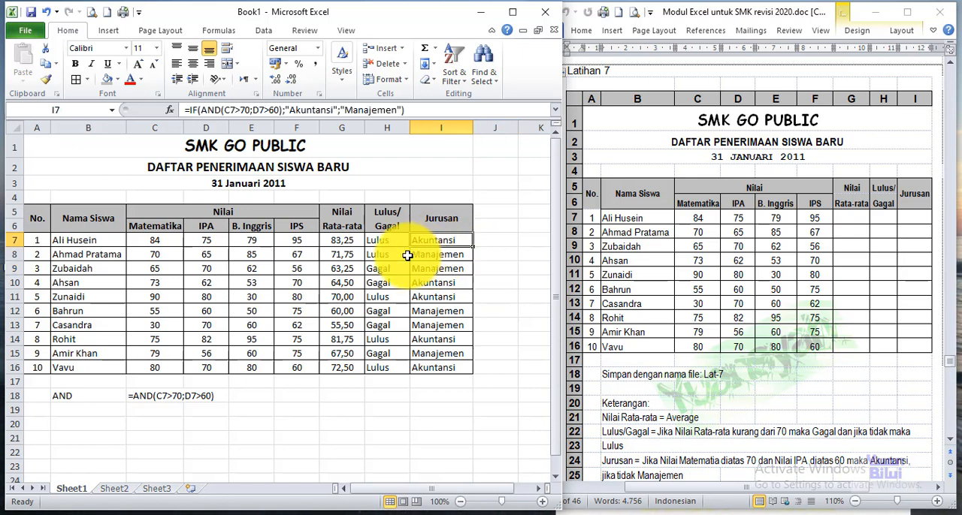
left_click(385, 241)
left_click(384, 255)
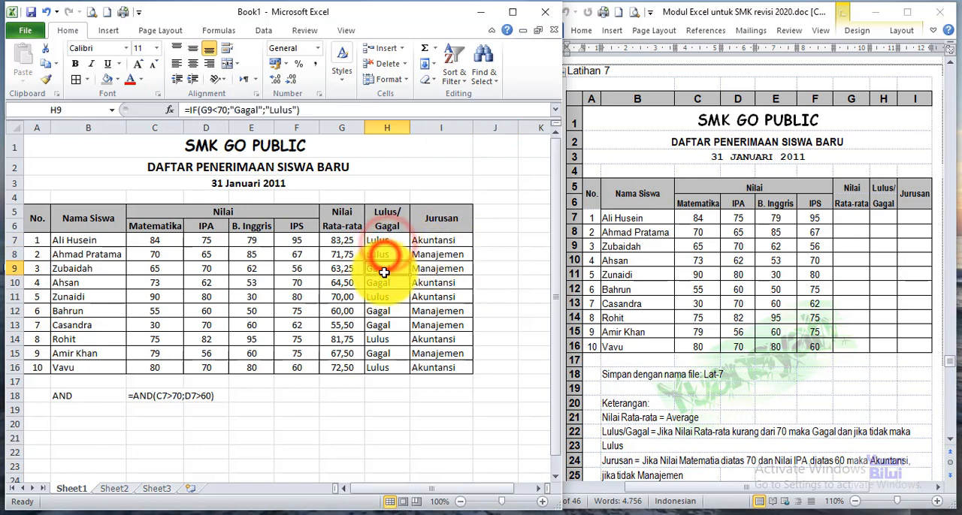
Step: Check the Lulus/Gagal formula in H11 and the copied Jurusan formulas in I7 through I11
left_click(384, 297)
left_click(436, 242)
left_click(438, 255)
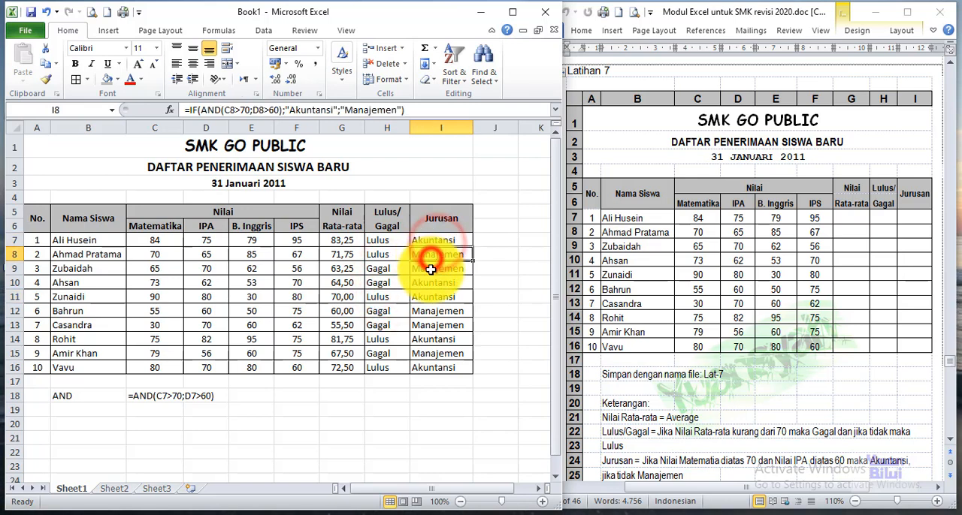
left_click(436, 269)
left_click(436, 283)
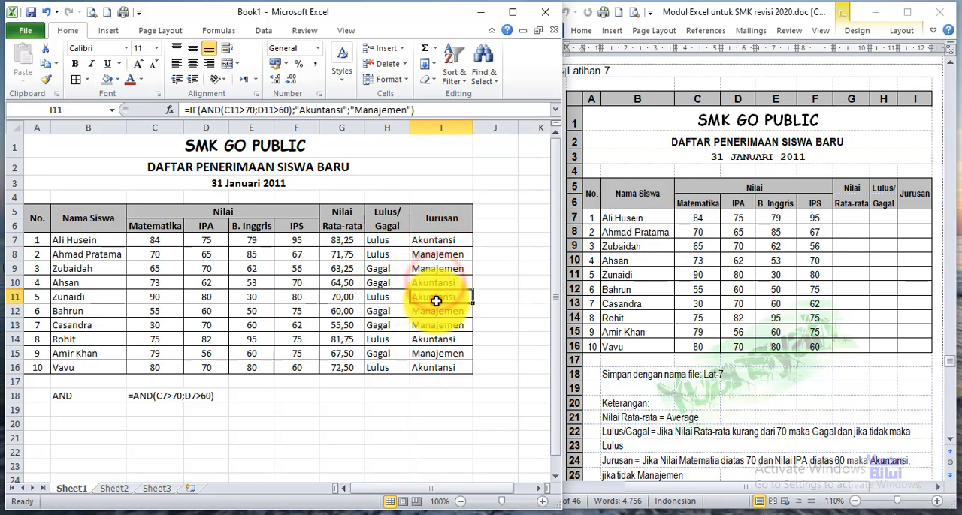
left_click(436, 297)
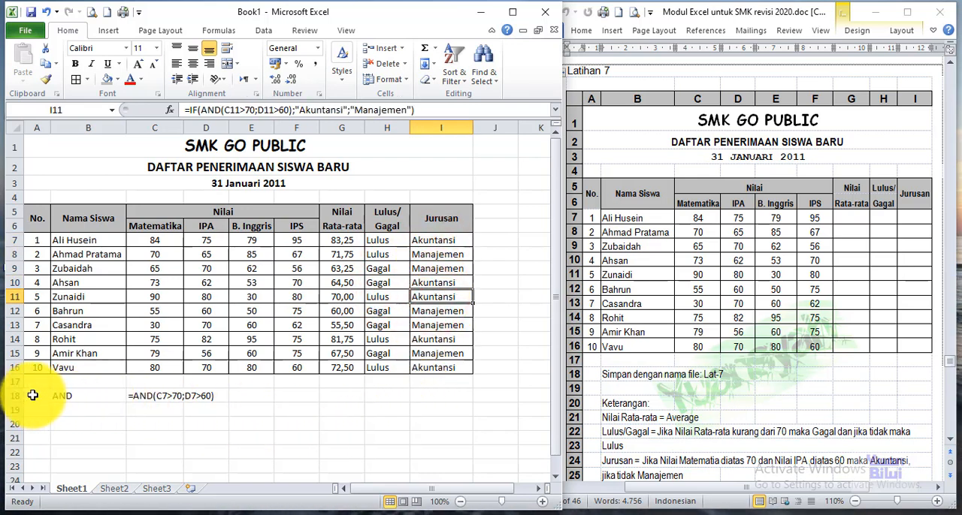
Step: Clear the AND label and its sample formula from A18:D19 below the table
left_click_drag(34, 397, 221, 403)
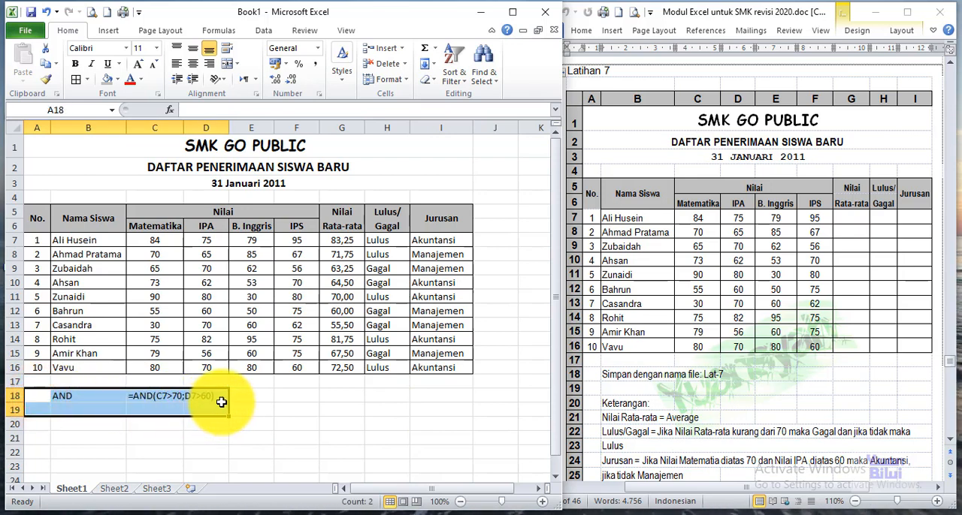
left_click(302, 396)
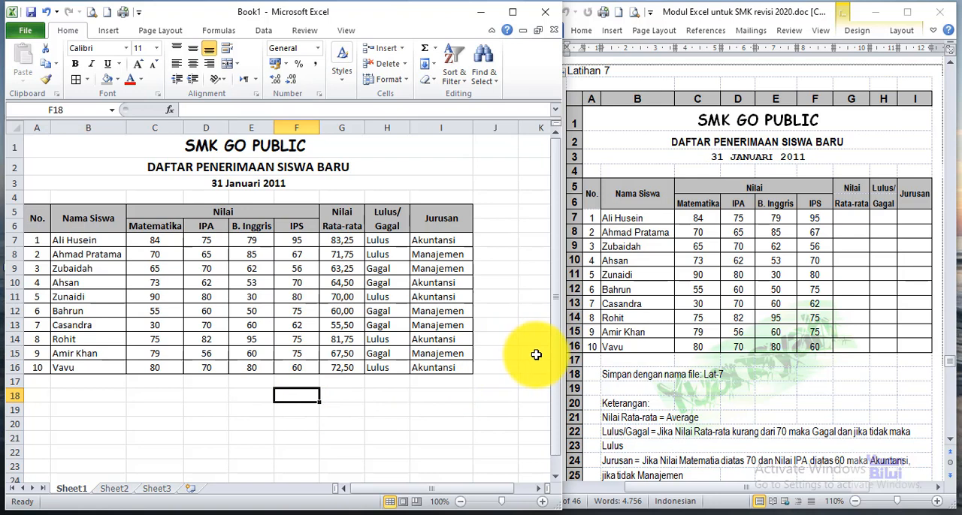
left_click_drag(556, 402, 556, 412)
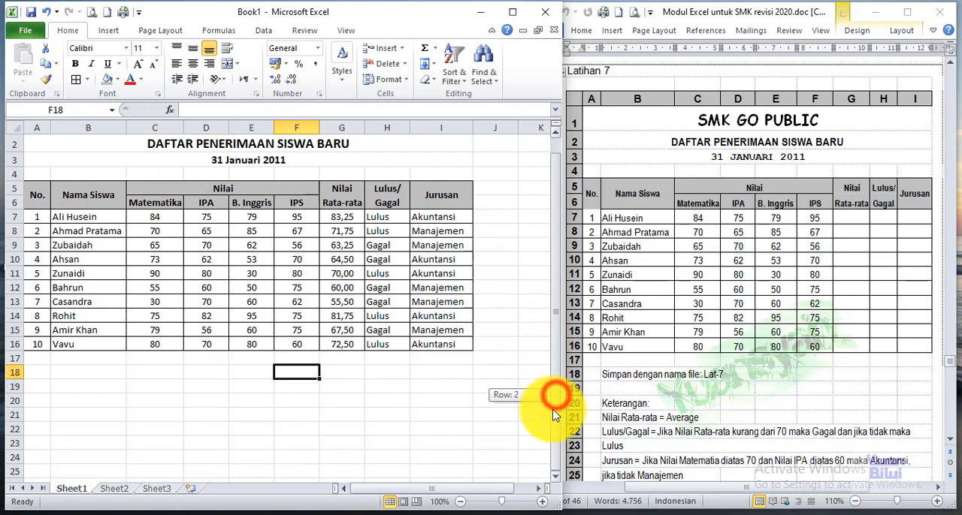
left_click(954, 448)
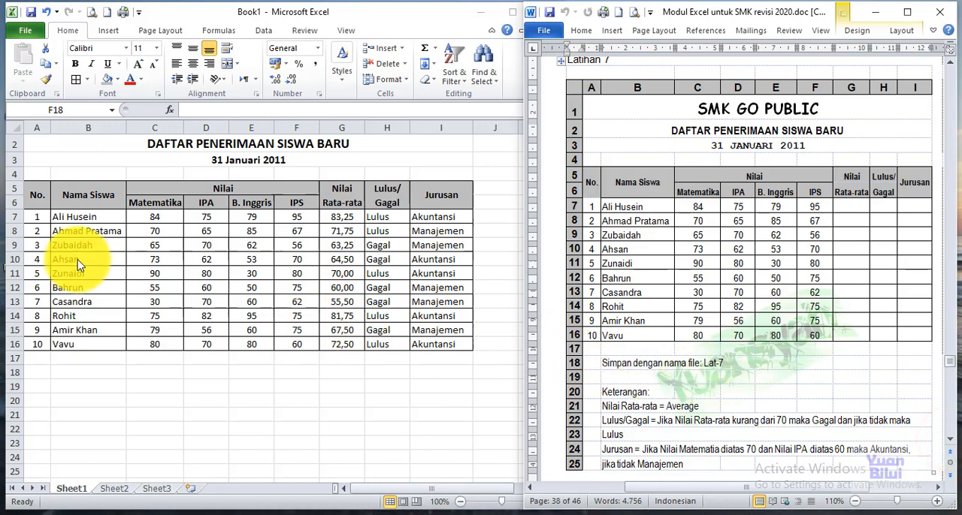
left_click(105, 242)
left_click_drag(553, 290, 550, 275)
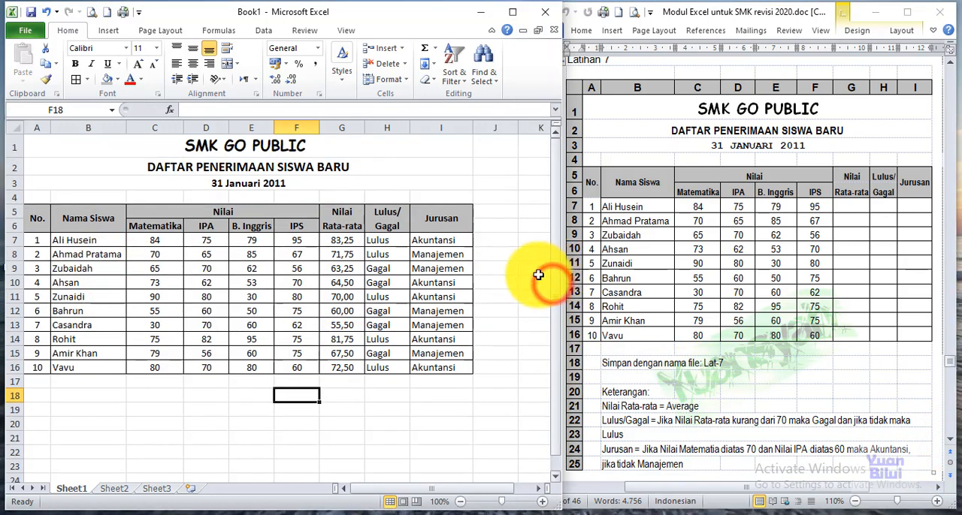
Step: Start saving the workbook and choose the folder NAMA ANDA X AKL on drive DATA HARDISK (D:)
left_click(27, 31)
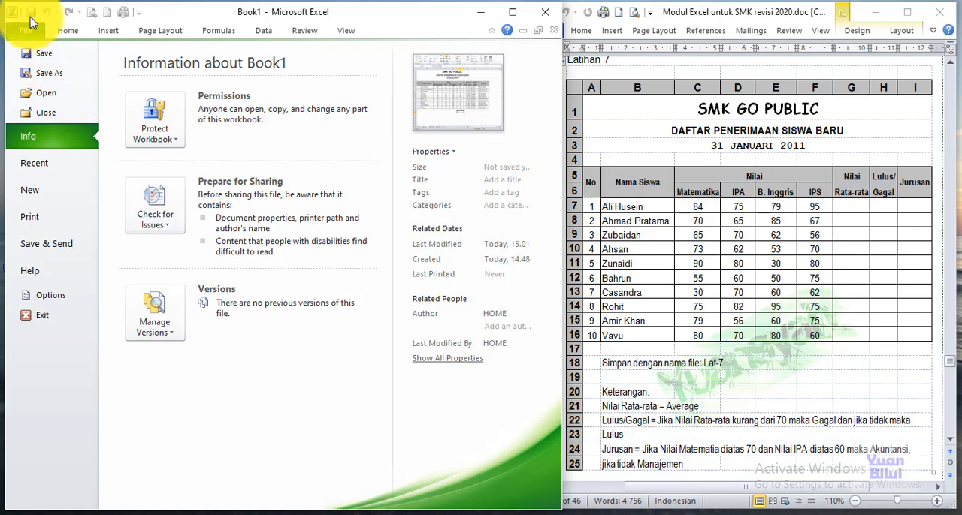
left_click(51, 60)
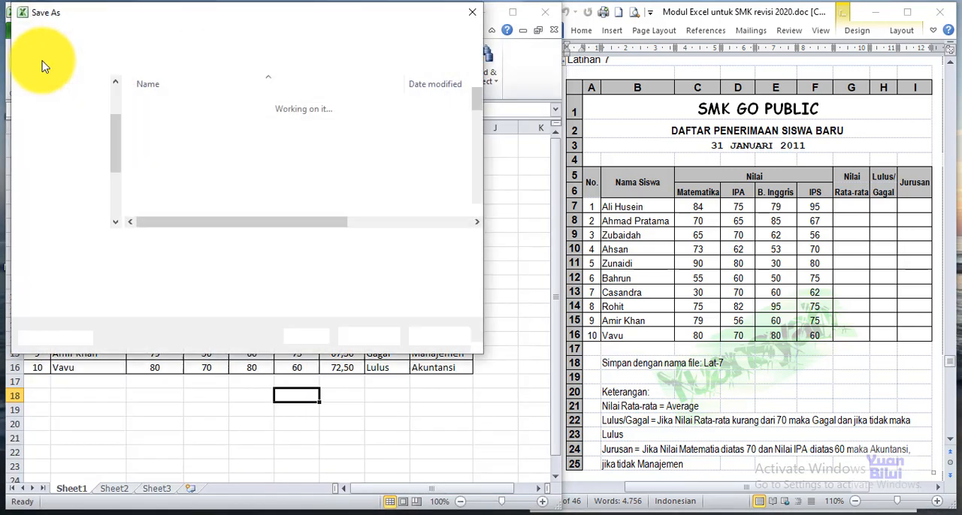
scroll(117, 162, "down", 3)
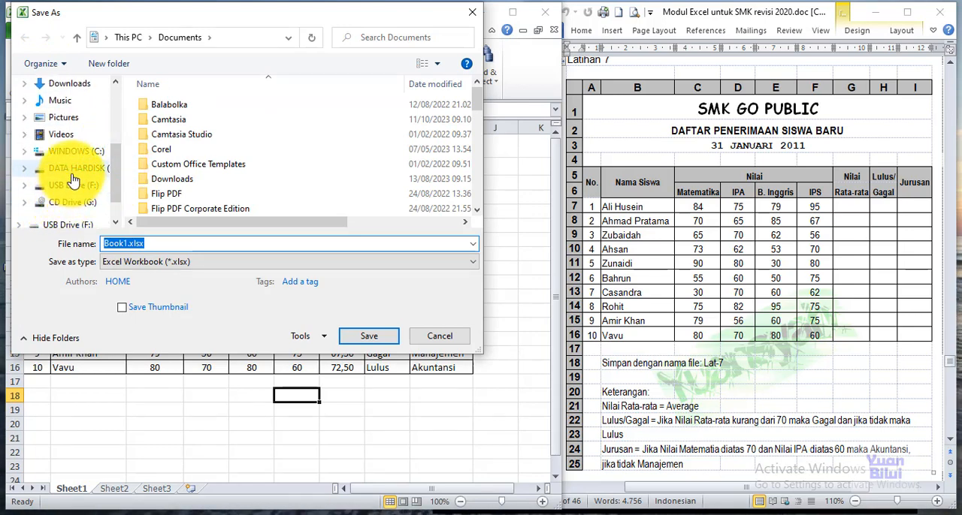
left_click(51, 169)
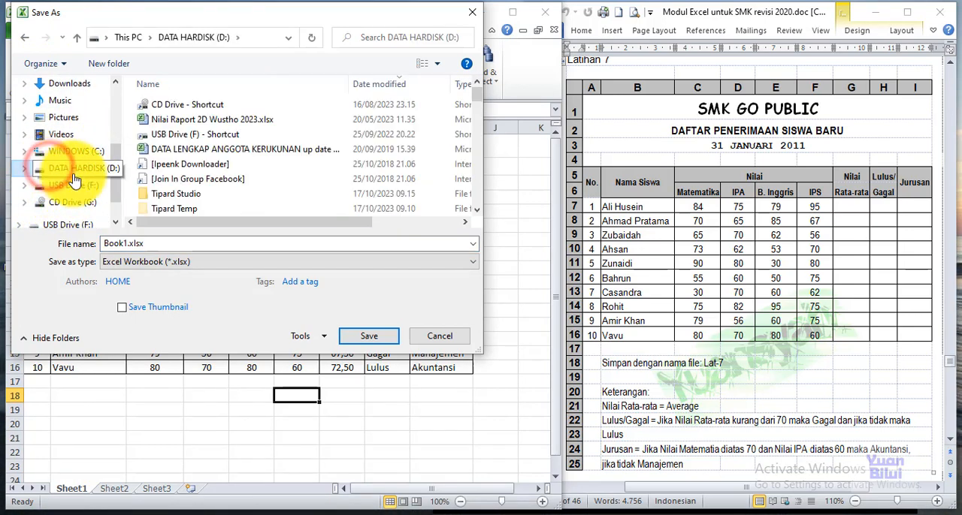
left_click(476, 210)
left_click(476, 210)
left_click(476, 214)
left_click(477, 214)
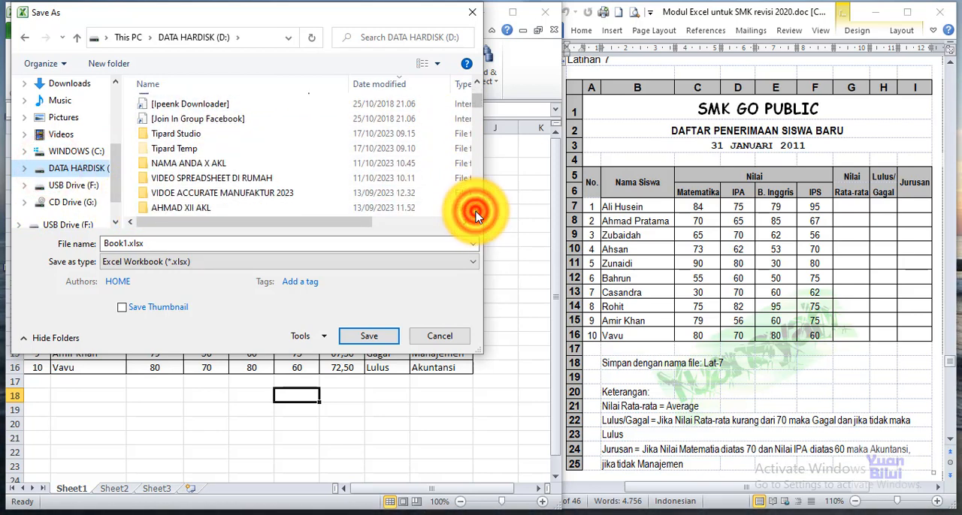
double_click(186, 163)
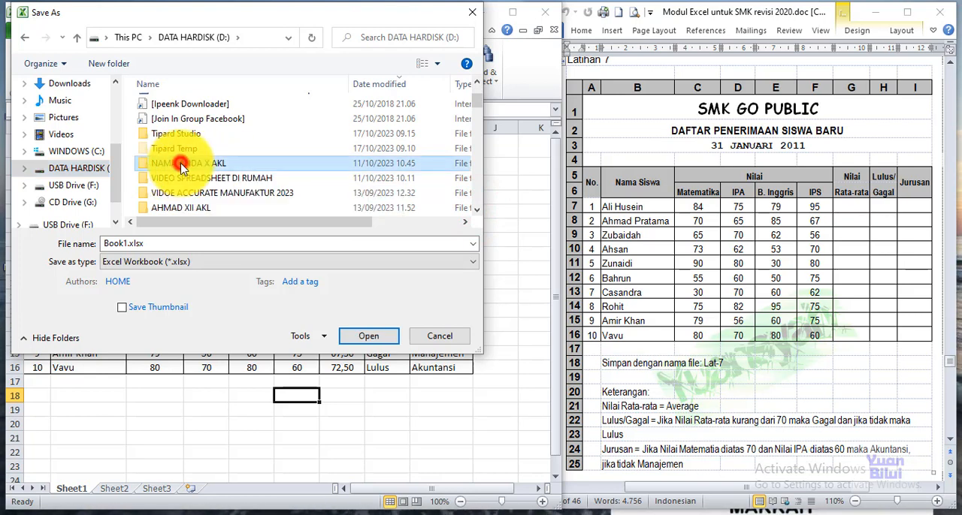
Step: Name the workbook "Latihan 7 Nama Anda" and save it as an Excel Workbook (*.xlsx)
left_click(169, 244)
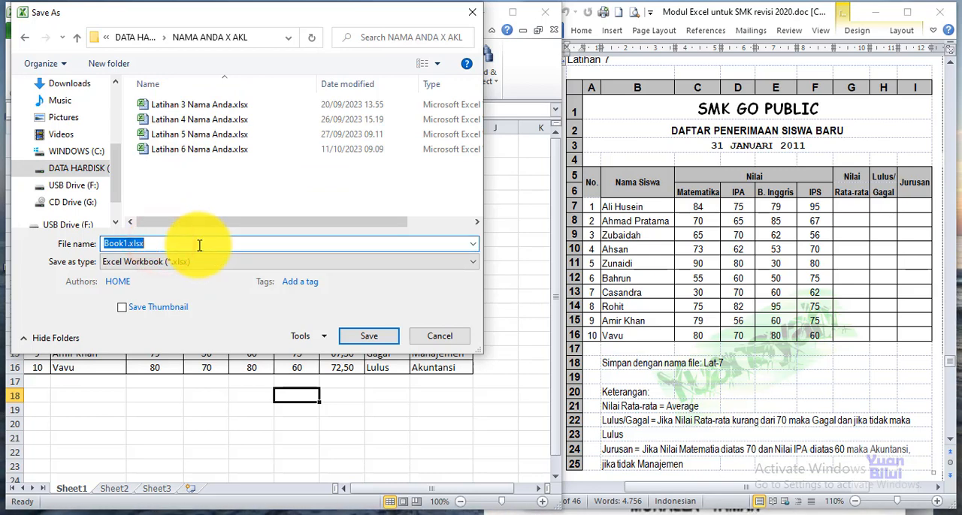
type("L")
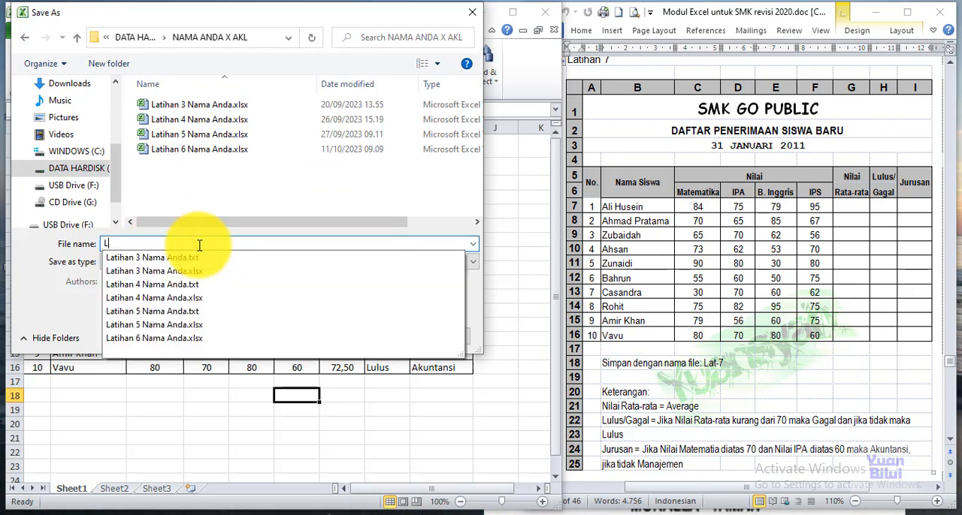
type("atihan ")
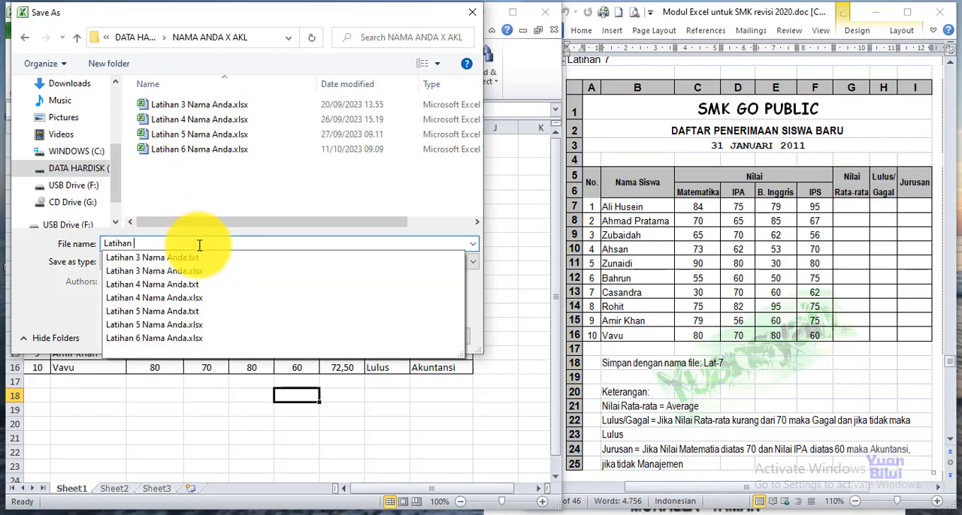
type("7 Nama")
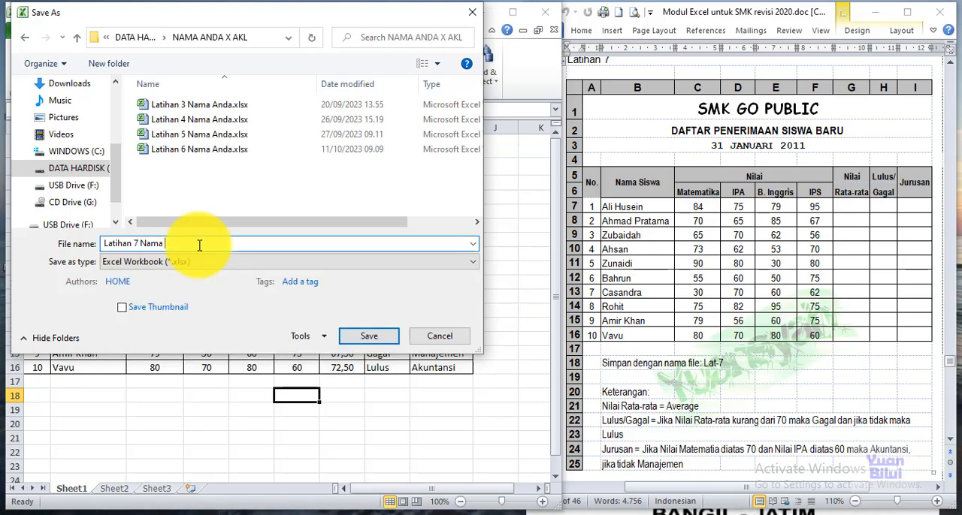
type(" Anda")
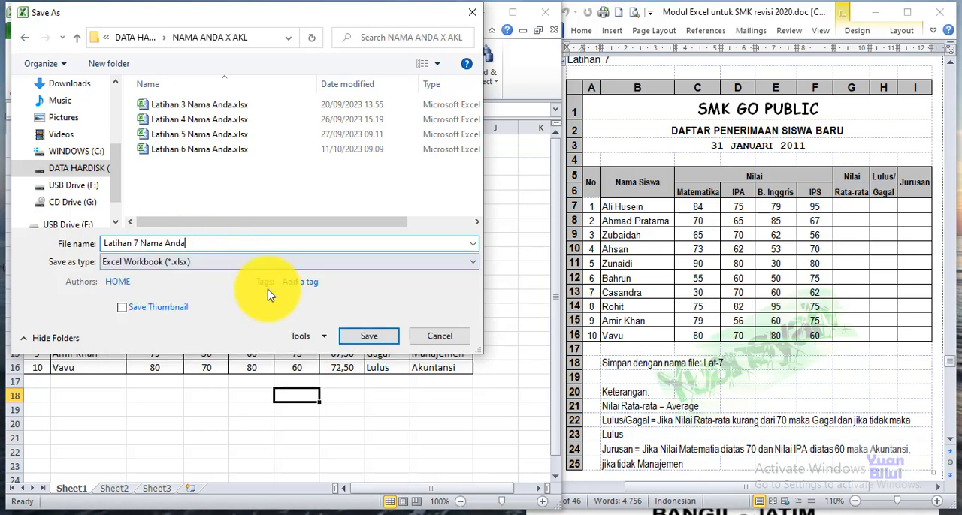
left_click(369, 336)
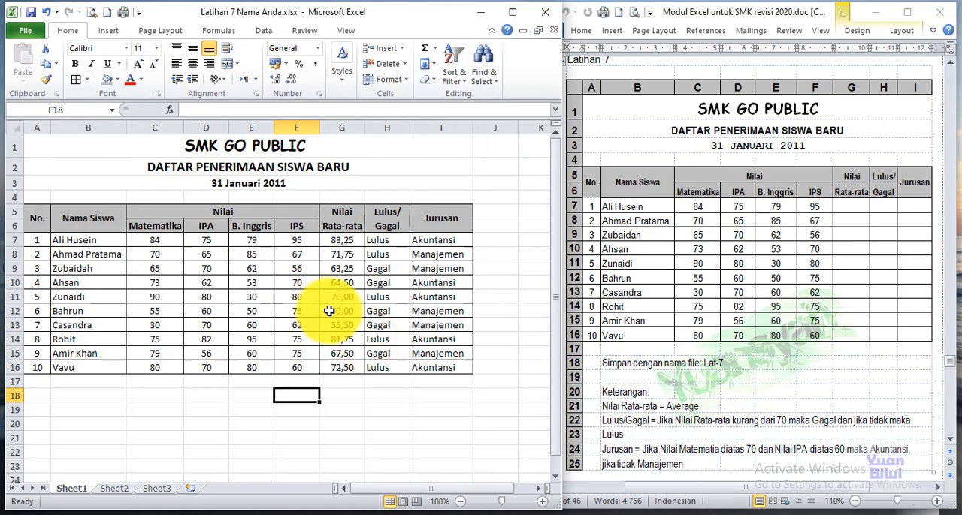